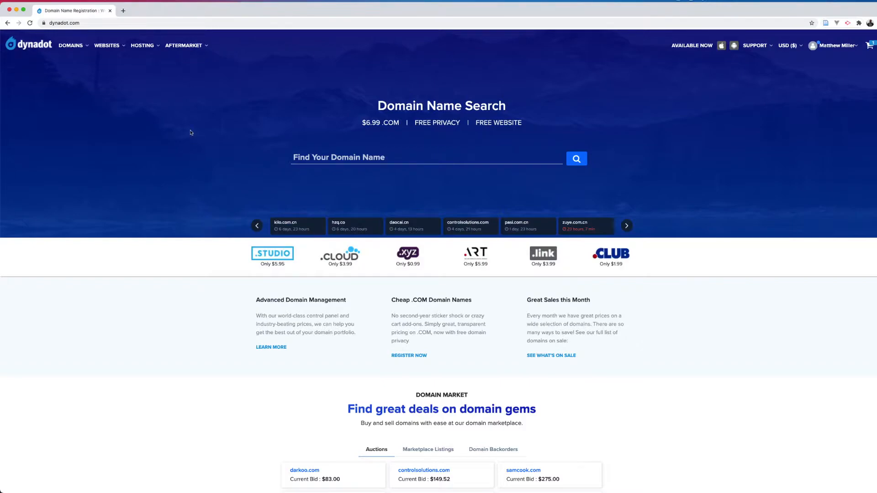
Look over the Dynadot home page, including its domain search, extension prices and domain market auctions
click(39, 47)
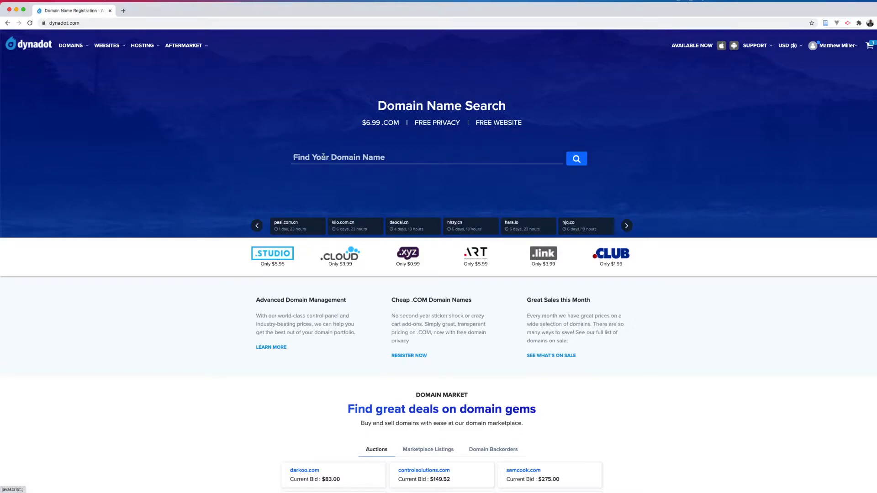
scroll(348, 164, down, 2)
scroll(349, 162, down, 2)
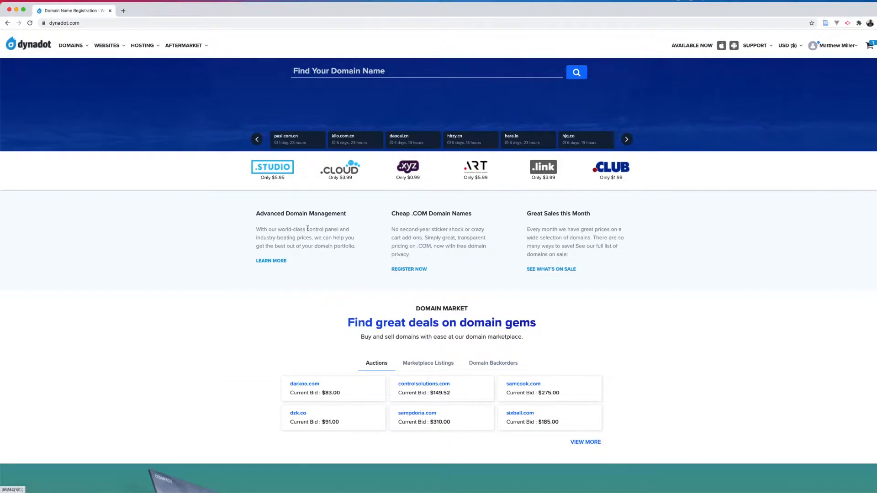
scroll(303, 275, down, 2)
scroll(303, 276, up, 5)
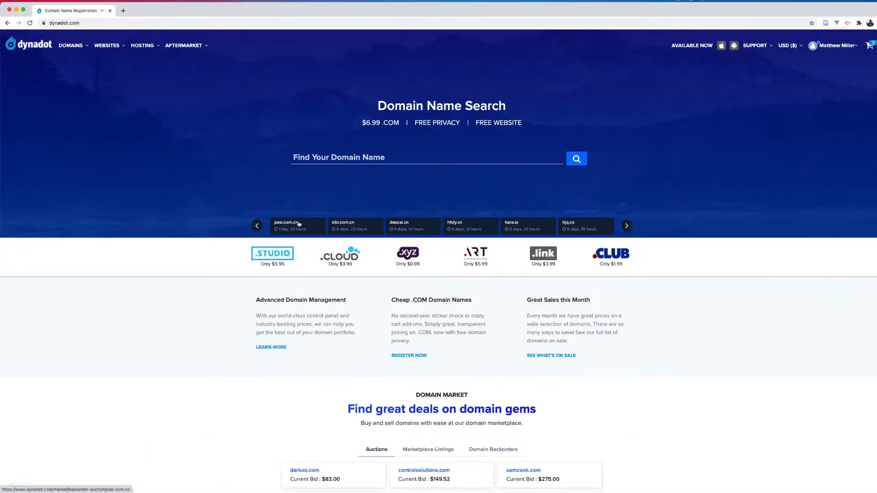
scroll(224, 149, down, 8)
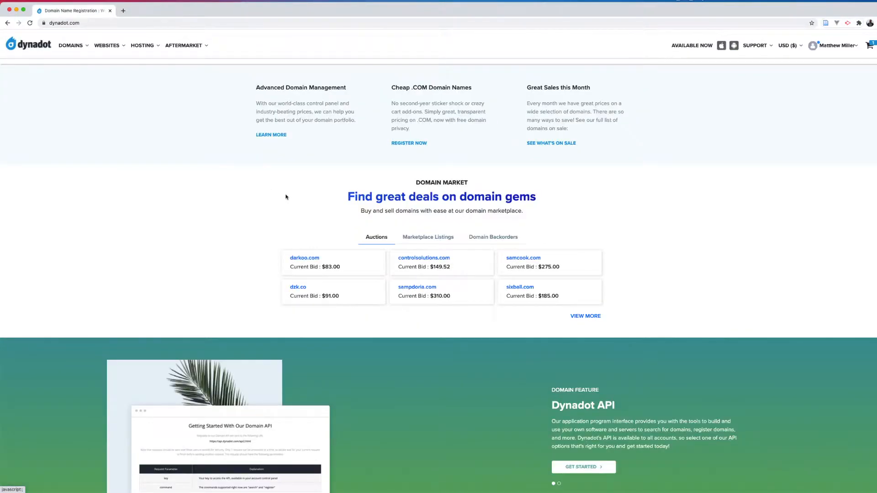
scroll(287, 196, down, 2)
scroll(327, 211, up, 7)
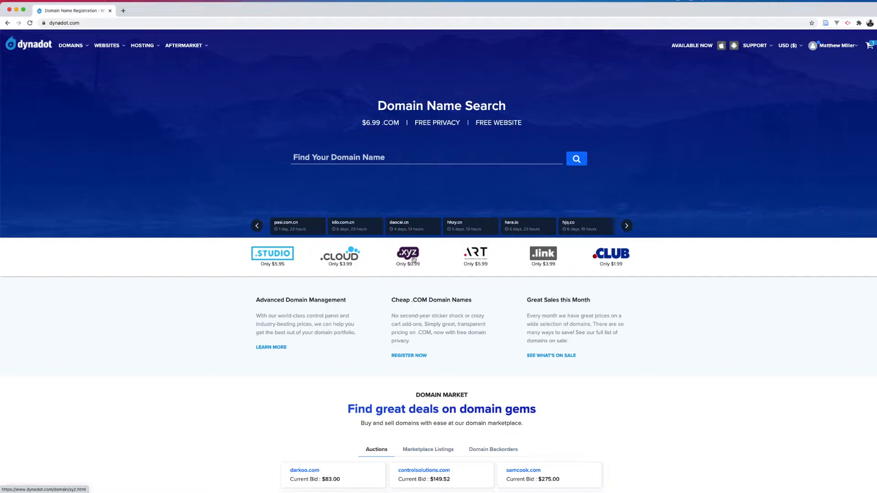
Search for the domain name puitest.xyz
click(412, 158)
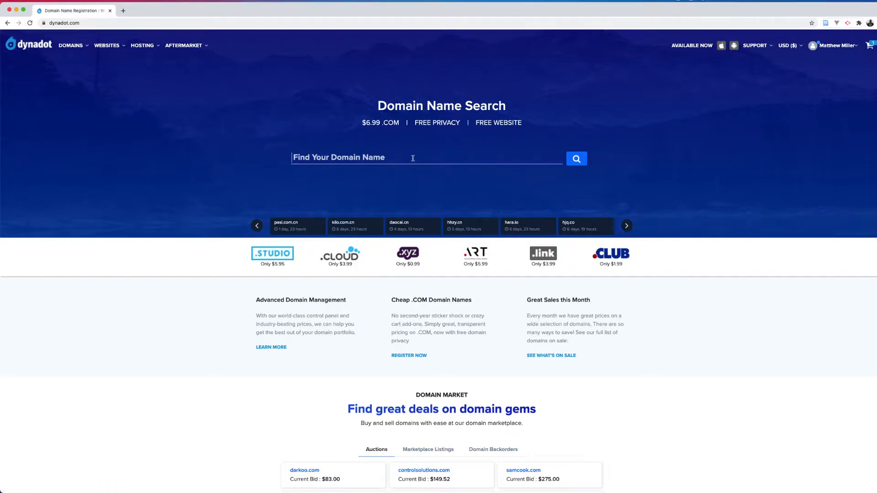
text(pui)
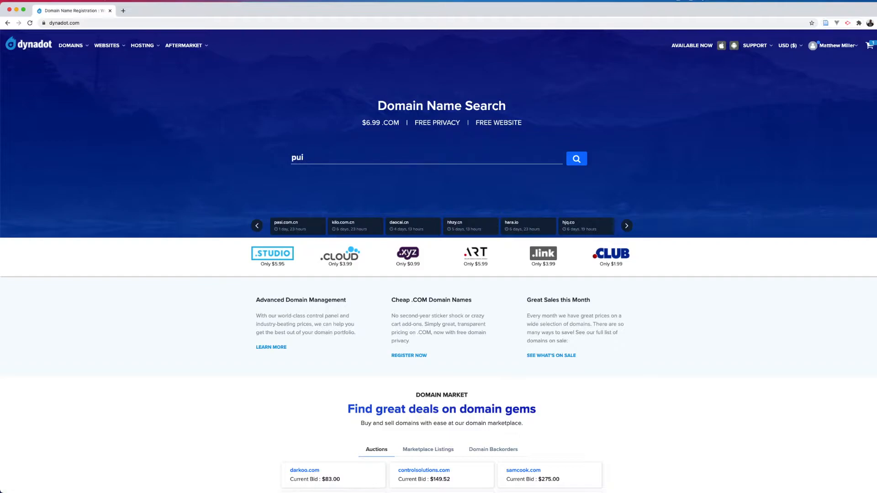
text(test.xyz)
click(573, 163)
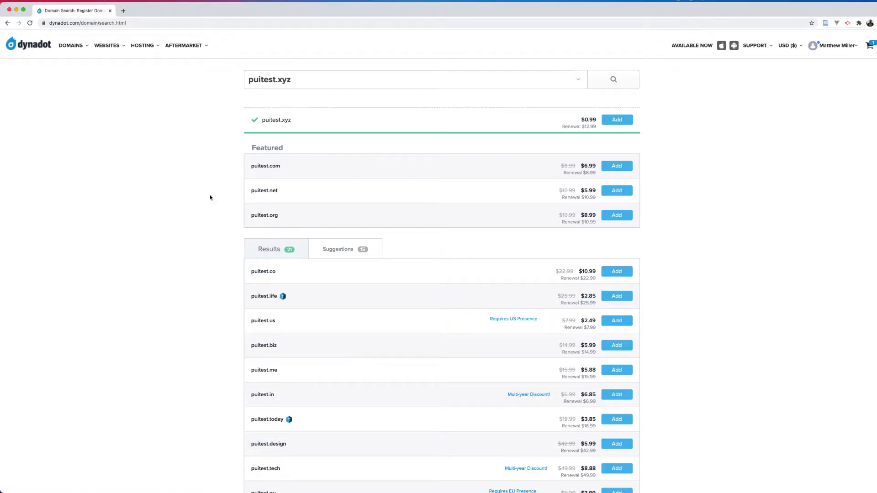
Check the price of puitest.xyz and add the domain to the shopping cart
drag(569, 121, 595, 124)
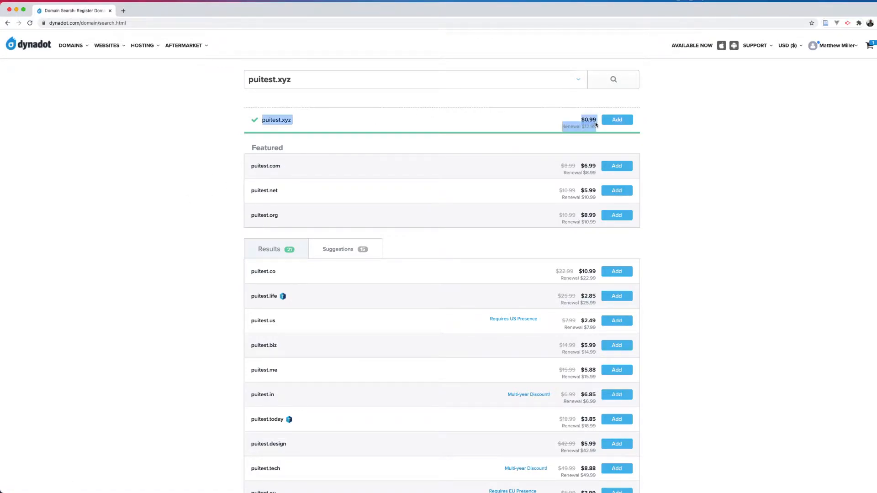
click(281, 121)
double_click(281, 121)
click(612, 120)
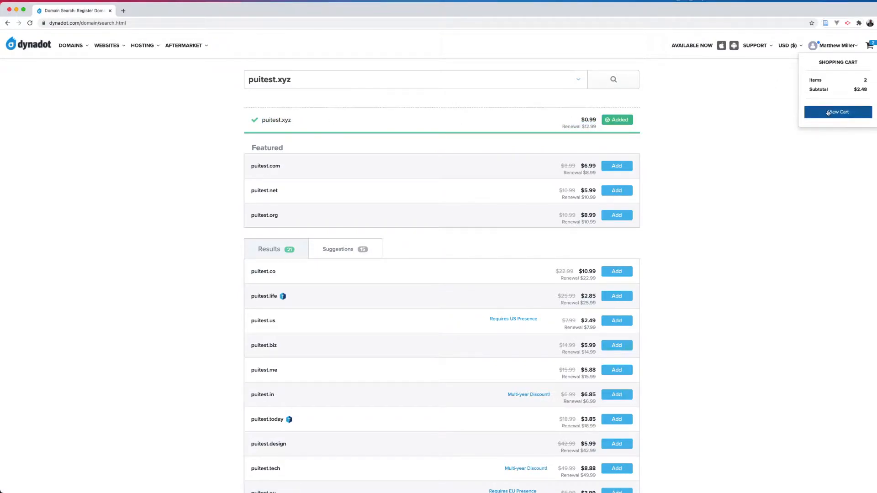
Open the shopping cart and remove the puitest.site registration from it
click(828, 113)
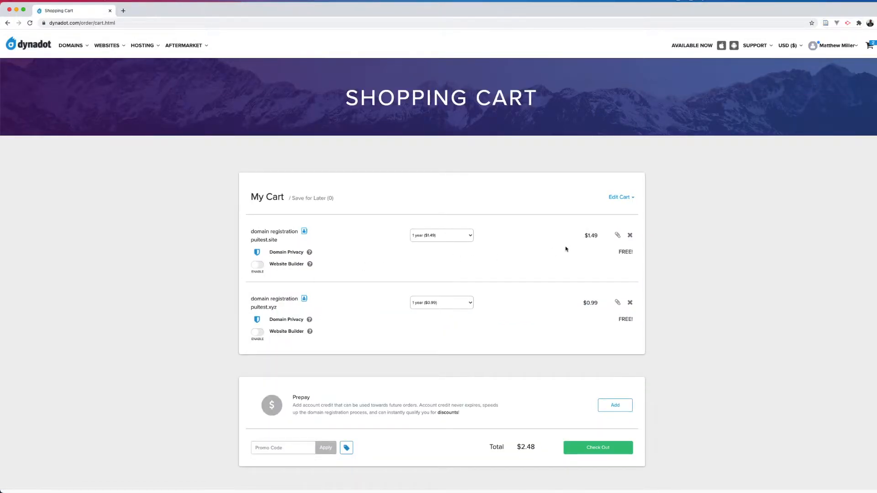
click(631, 235)
click(528, 99)
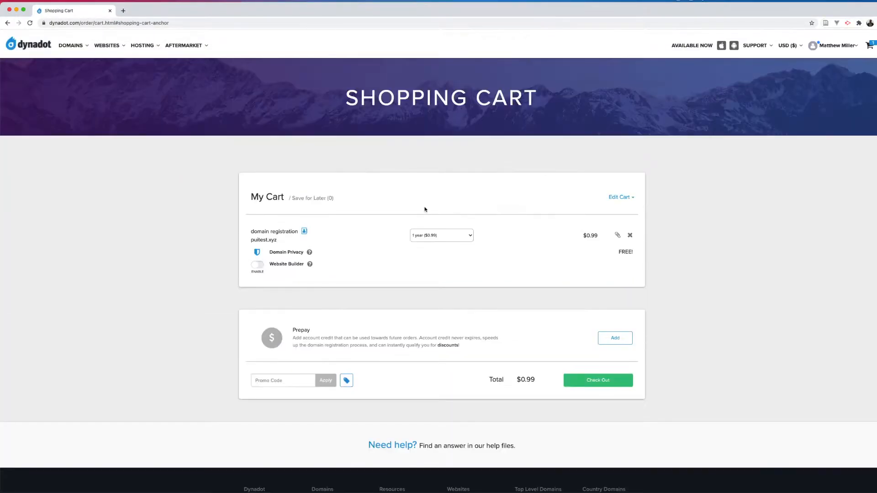
Check the registration terms for puitest.xyz and proceed to checkout with the 1 year term
triple_click(250, 240)
click(497, 230)
click(451, 236)
click(452, 237)
scroll(585, 302, down, 3)
click(596, 311)
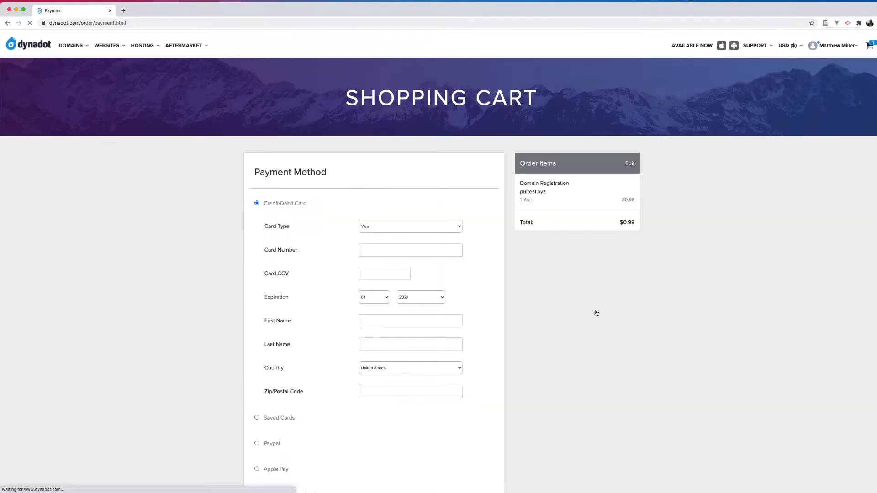
drag(402, 11, 423, 13)
key(super+Tab)
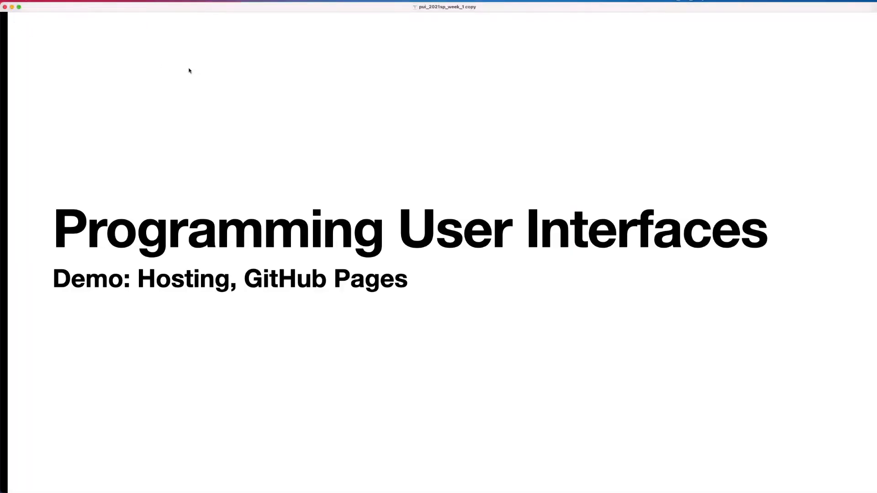
key(super+Tab)
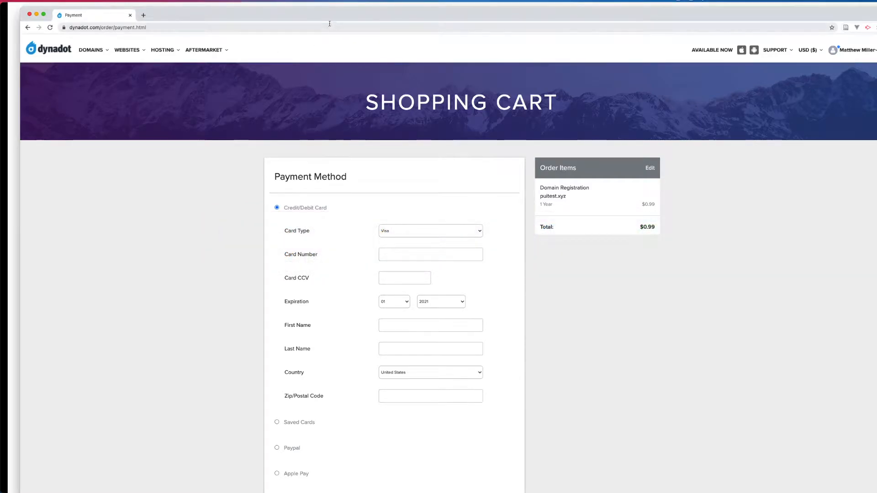
drag(330, 12, 316, 7)
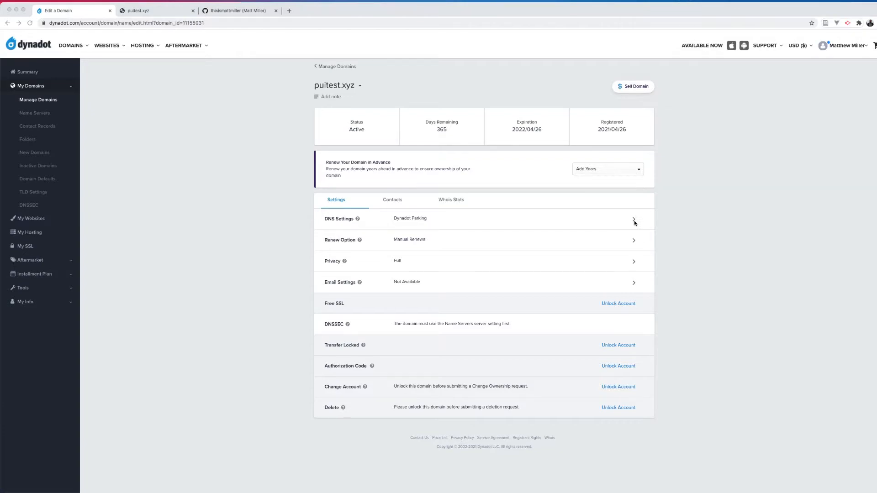
click(359, 86)
drag(356, 86, 311, 89)
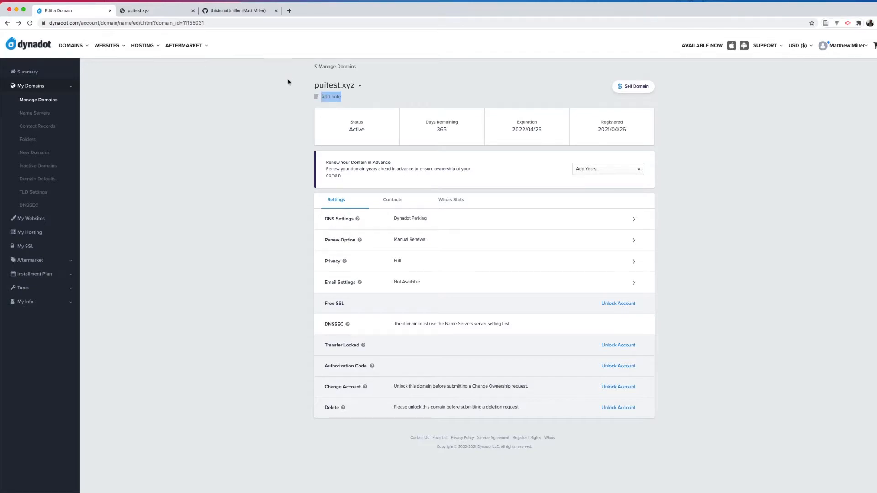
Switch to GitHub, start a new repository and name it puitest.xyz
click(246, 11)
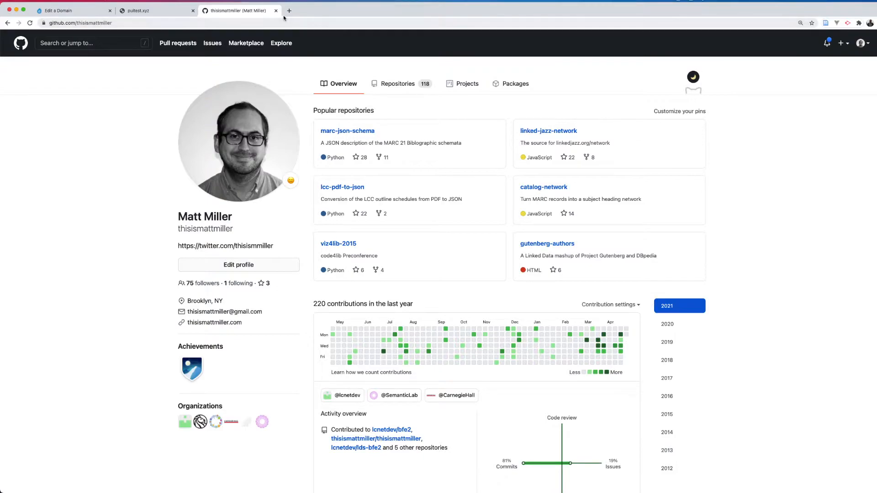
click(845, 44)
click(817, 60)
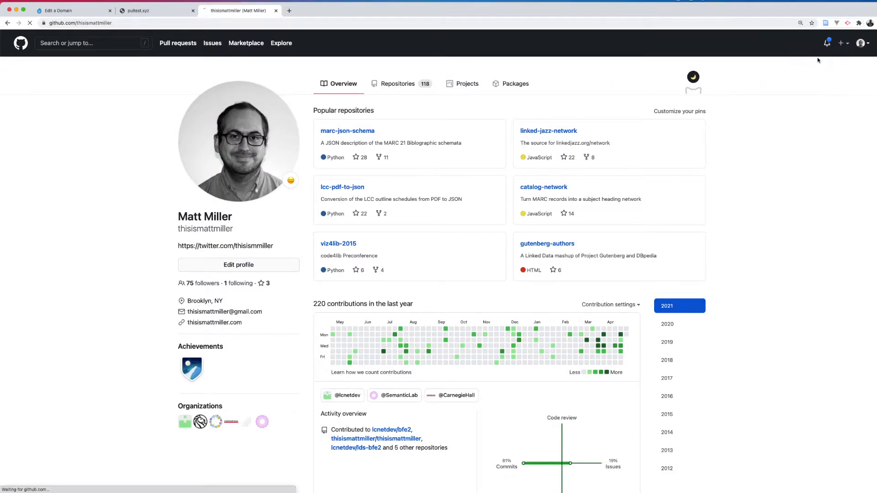
click(408, 154)
text(puitest)
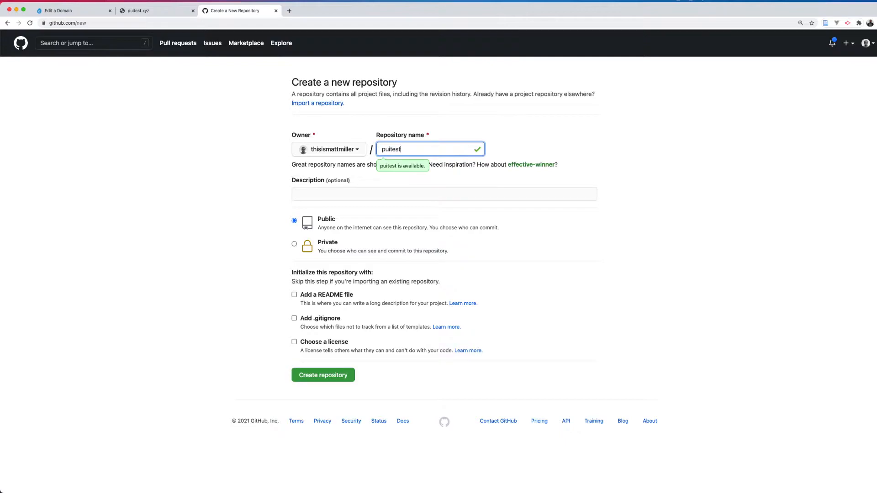
text(.xyzz)
key(BackSpace)
Describe the repository as "Static web page" and create it as a public repository
click(395, 194)
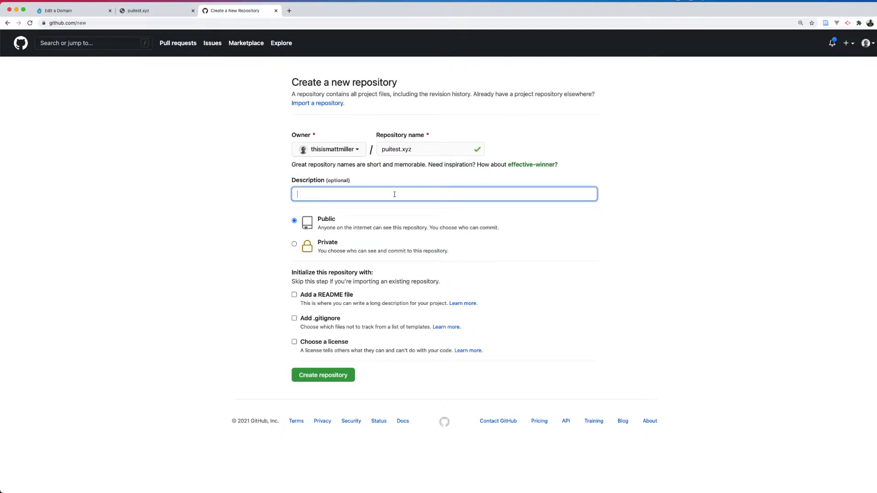
text(Static wep pa)
key(BackSpace)
key(BackSpace)
key(BackSpace)
text(page)
key(Delete)
text(b)
click(341, 375)
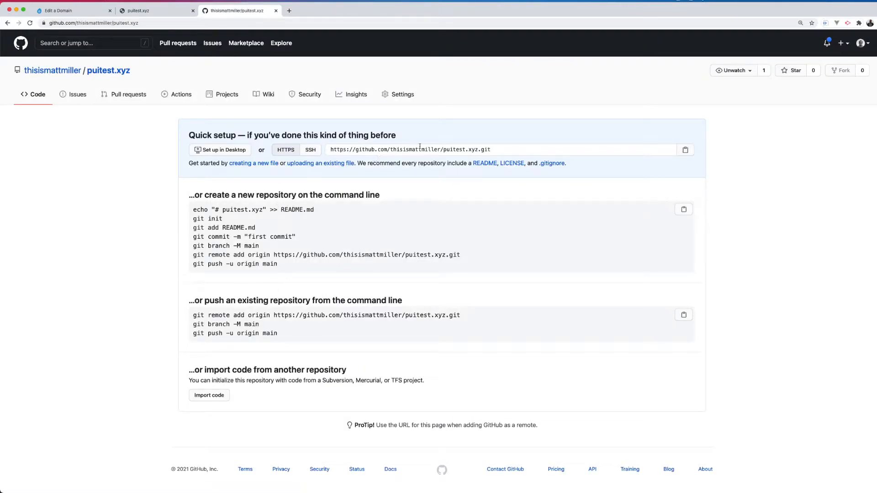
triple_click(433, 150)
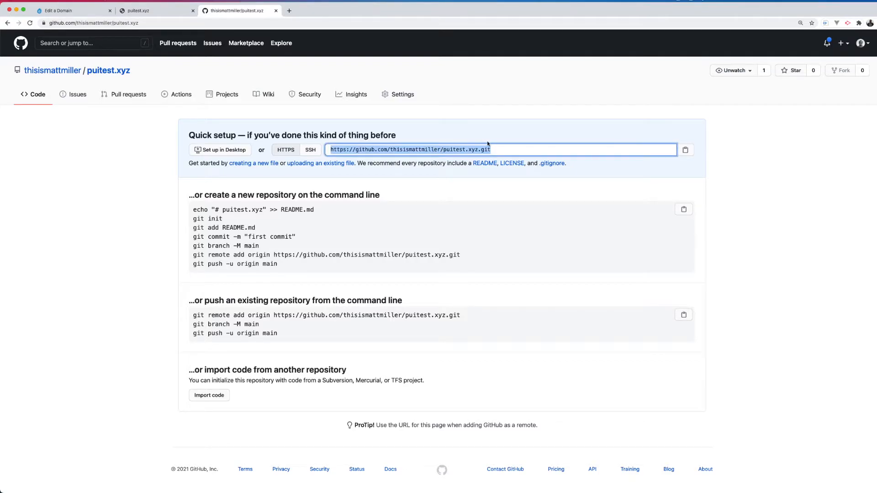
Search the web for "github download git" in a new browser tab and open GitHub's Git installation guide
click(289, 11)
click(345, 25)
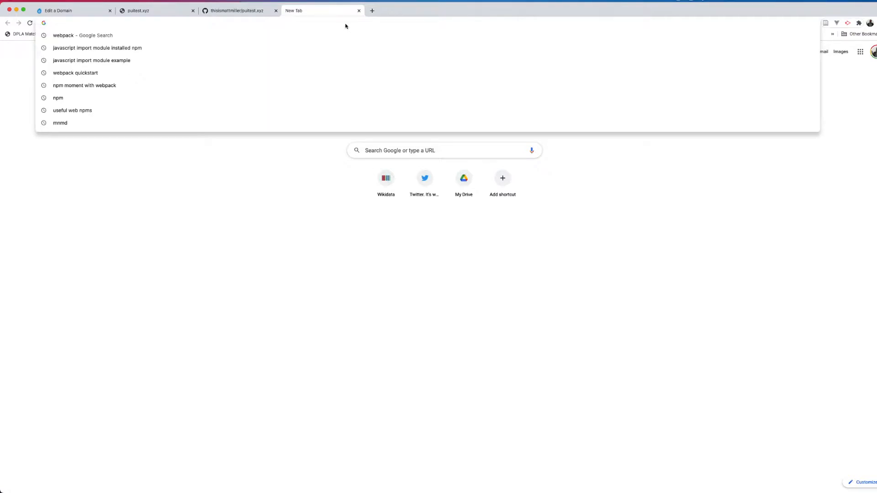
text(ithub )
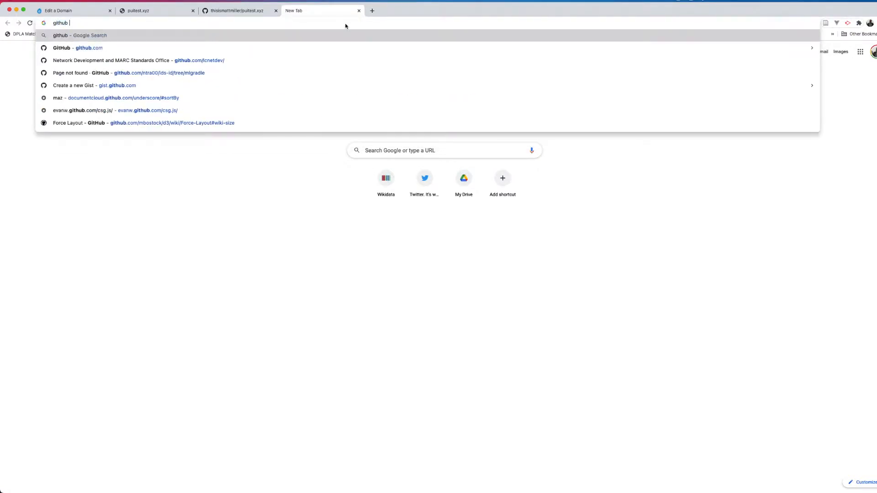
text(download git)
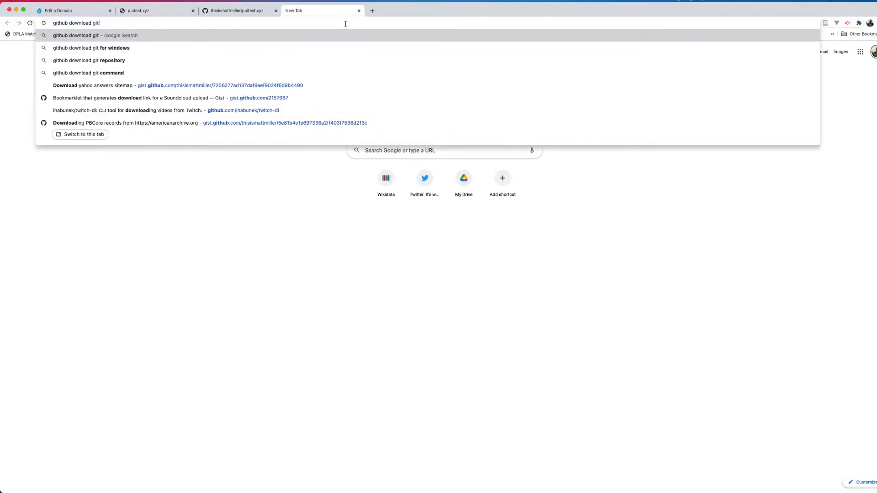
key(Return)
click(130, 111)
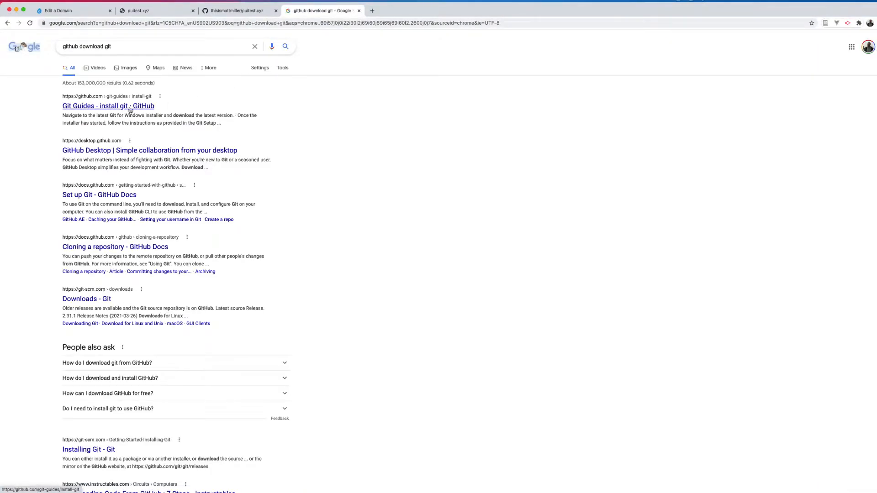
Read through the Git installation guide and follow its link to the GitHub Desktop page
drag(294, 224, 439, 225)
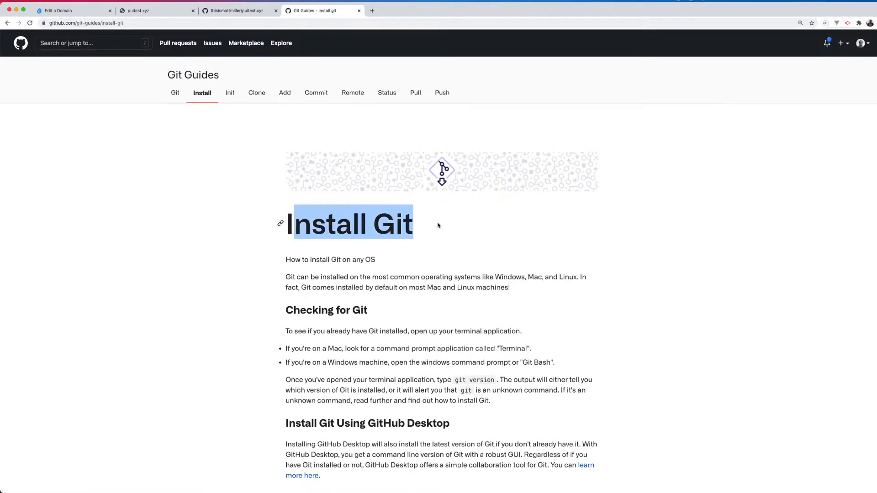
scroll(393, 255, down, 5)
scroll(393, 255, down, 3)
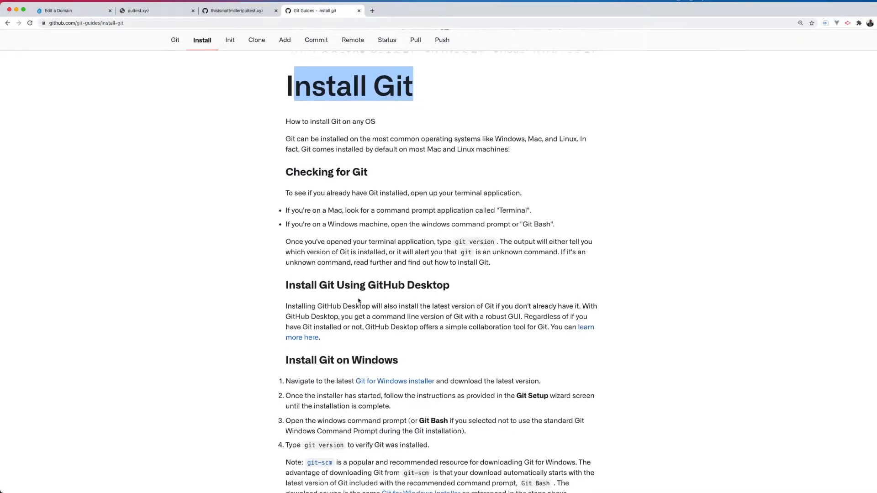
scroll(383, 243, down, 2)
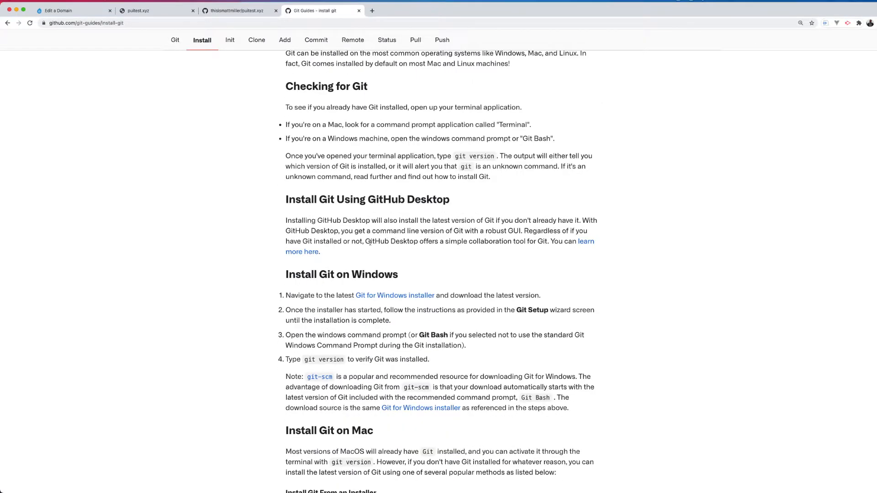
click(297, 252)
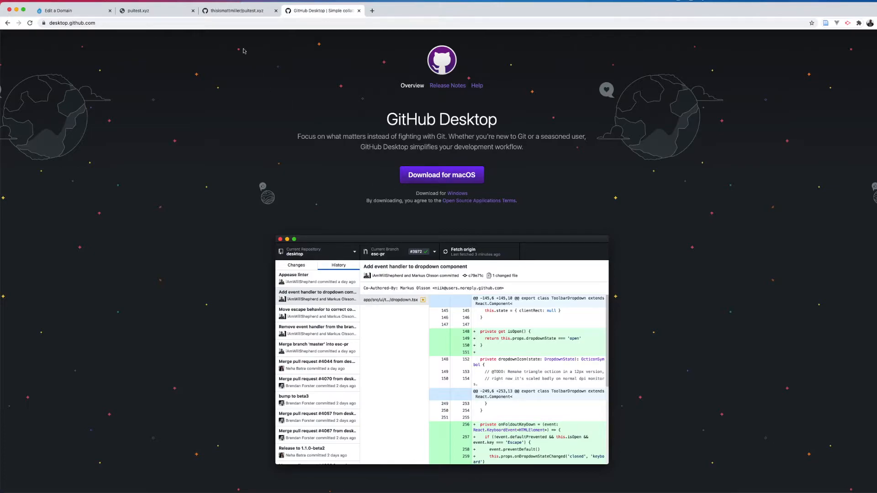
Return to the puitest.xyz repository, select its HTTPS address and open a new Terminal window
click(244, 13)
click(495, 147)
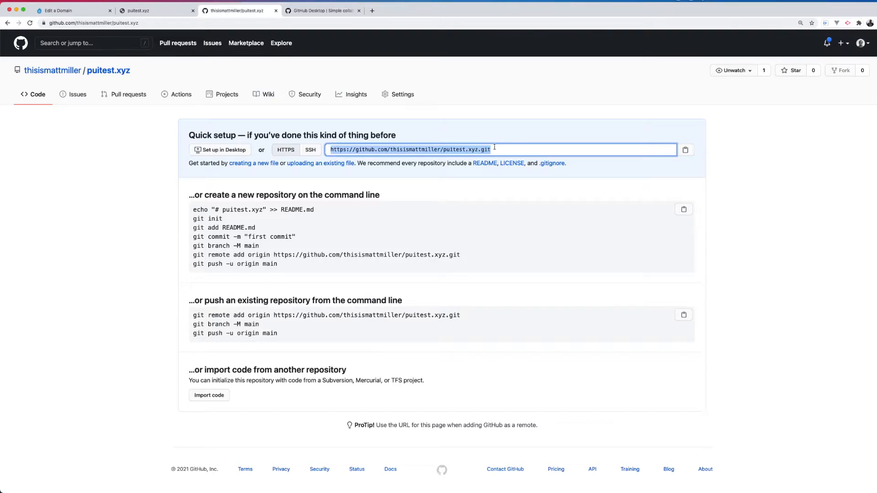
mouse_move(446, 489)
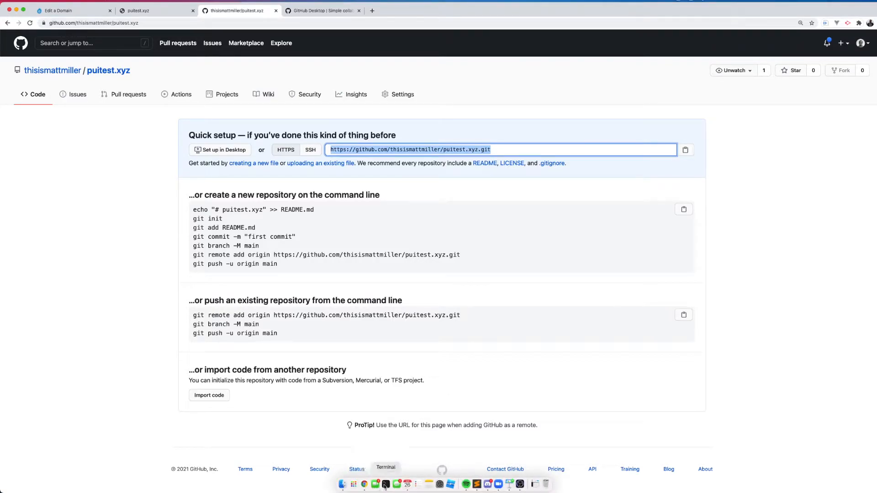
click(387, 486)
key(super+n)
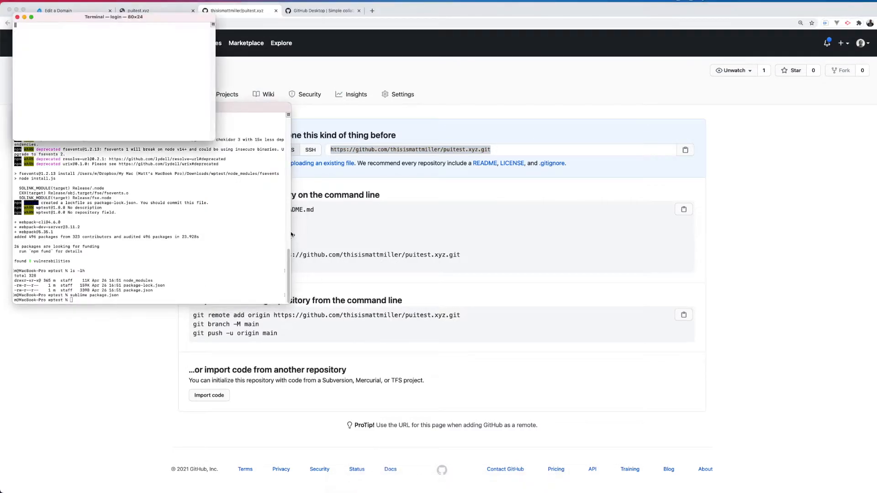
Enlarge the new Terminal window to fill most of the screen and increase its text size
drag(215, 142, 843, 457)
key(super+equal)
key(super+equal)
key(super+equal)
key(super+equal)
key(super+equal)
key(super+equal)
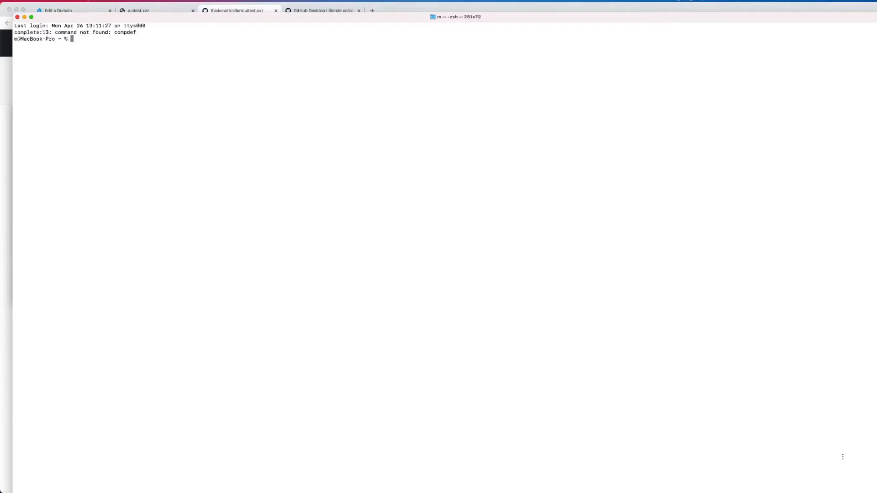
Enlarge the terminal text, expand the window to the full screen and change into the Downloads folder
key(super+equal)
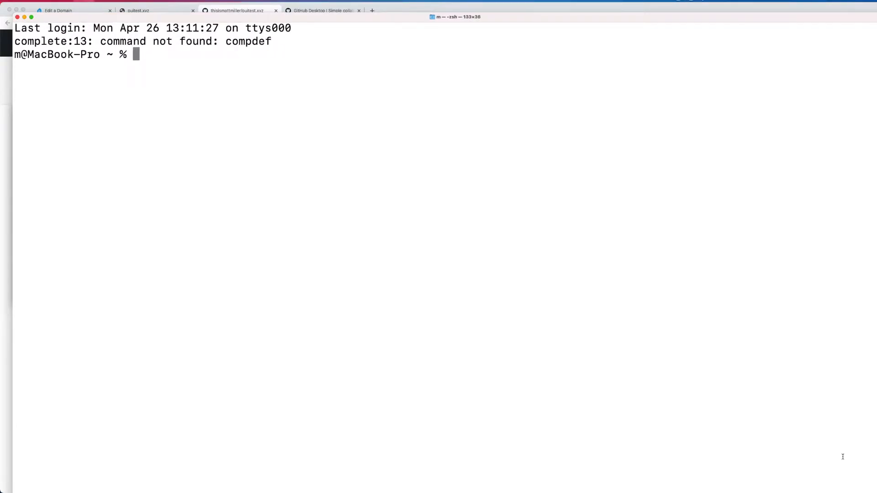
double_click(354, 18)
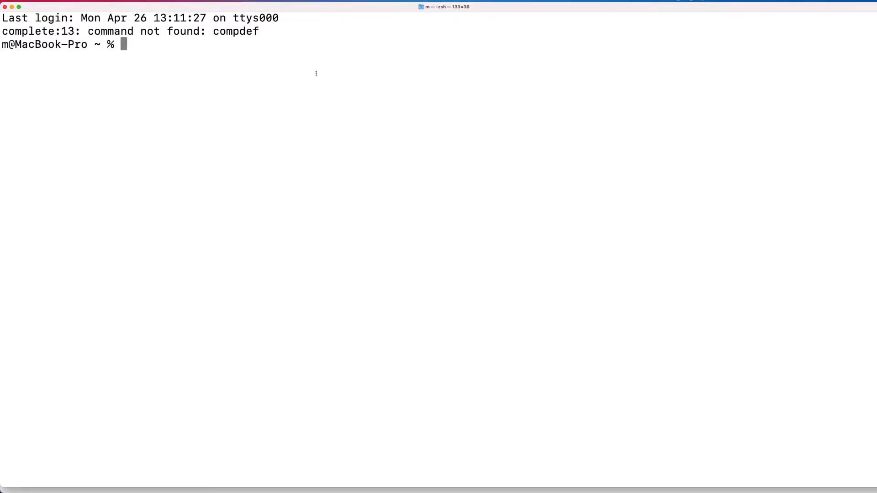
text(cd Dow)
key(Tab)
key(Return)
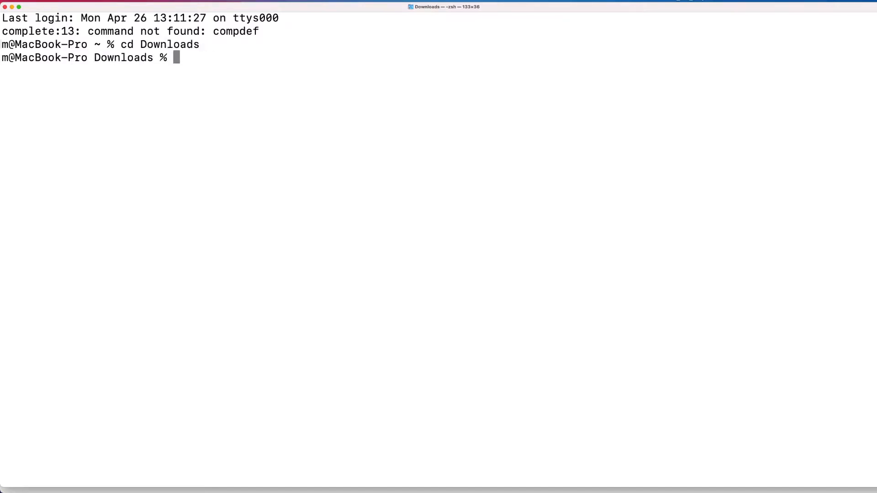
text(mkdir )
text(puitet)
key(BackSpace)
key(BackSpace)
key(BackSpace)
key(BackSpace)
key(BackSpace)
key(BackSpace)
key(BackSpace)
key(BackSpace)
key(BackSpace)
key(BackSpace)
key(BackSpace)
key(BackSpace)
Clone the puitest.xyz repository into the Downloads folder with git clone and its copied HTTPS address
text(git clone)
text(https://github.com/thisismattmiller/puitest.xyz.git)
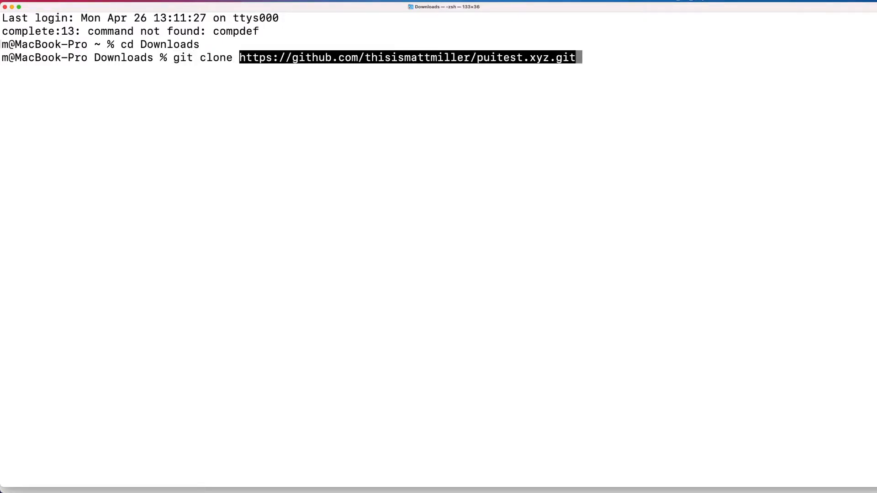
key(Return)
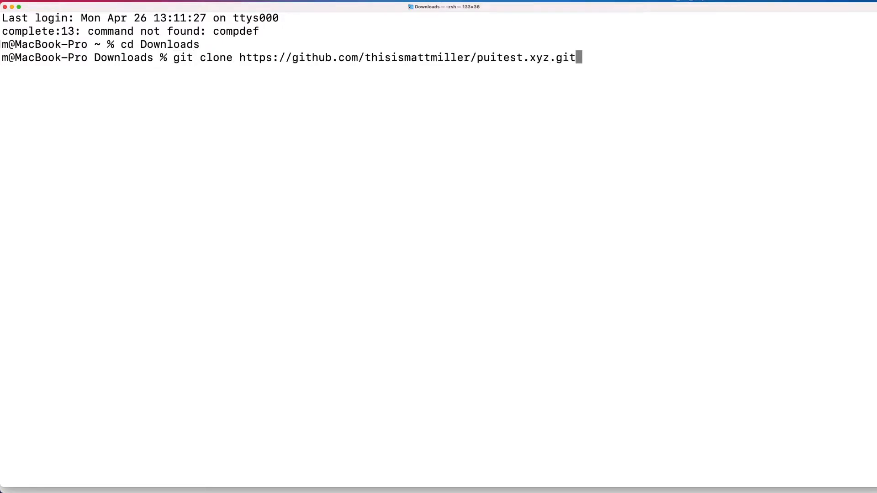
key(Return)
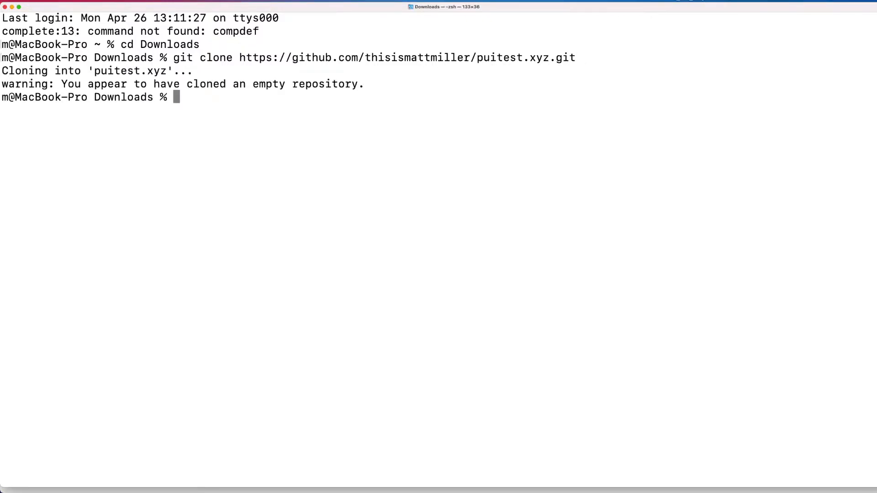
Copy the cloned folder's name puitest.xyz from the output, change into that folder and list its contents
triple_click(204, 85)
click(242, 81)
drag(96, 71, 167, 72)
key(super+c)
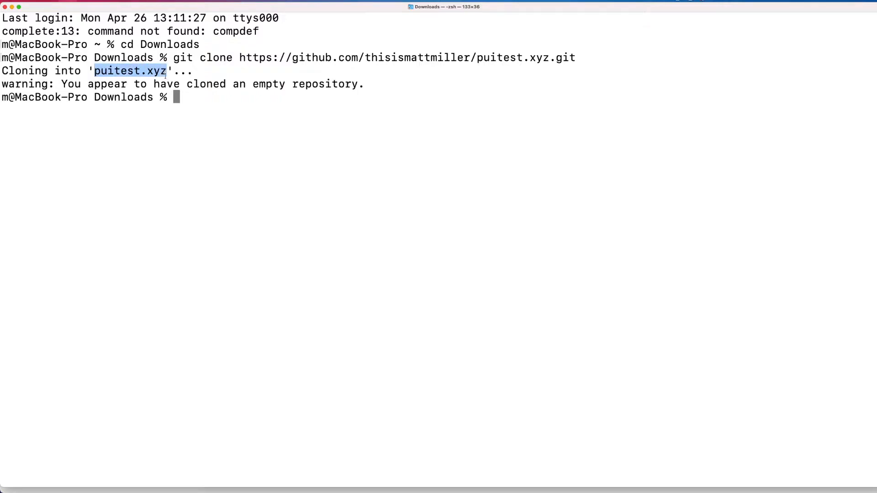
click(215, 99)
text(cd puitest.xyz)
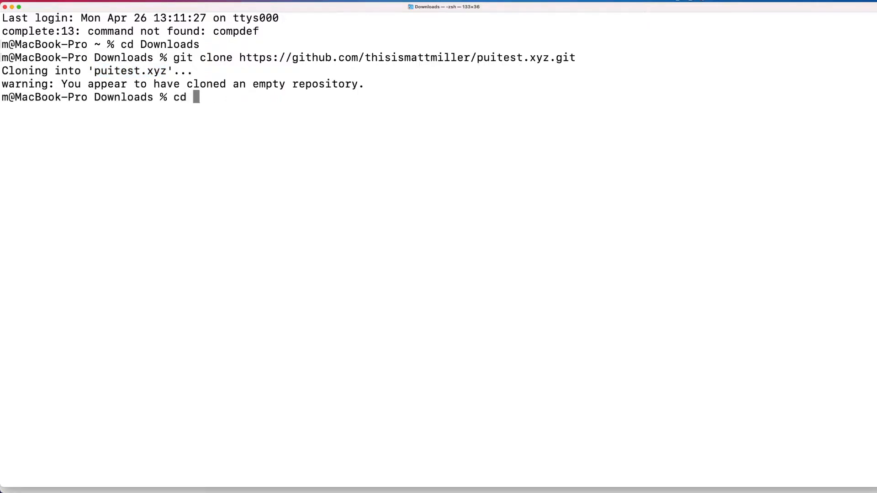
key(super+v)
key(Return)
text(ls)
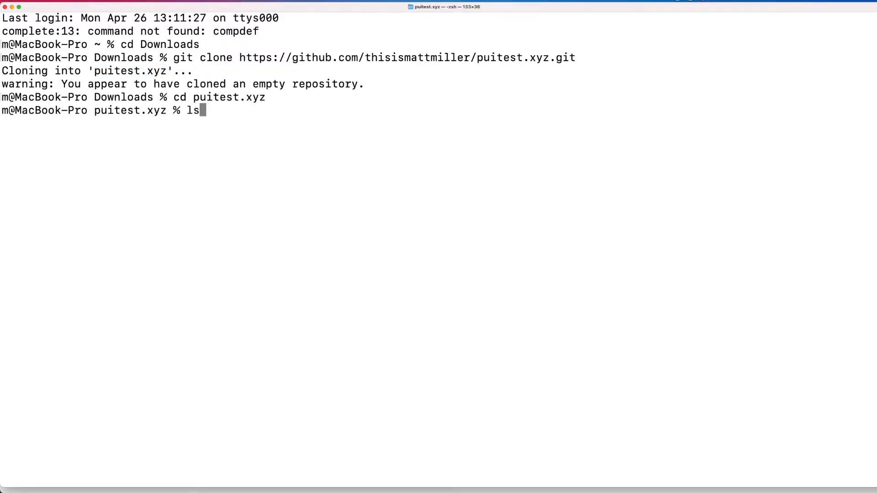
key(Return)
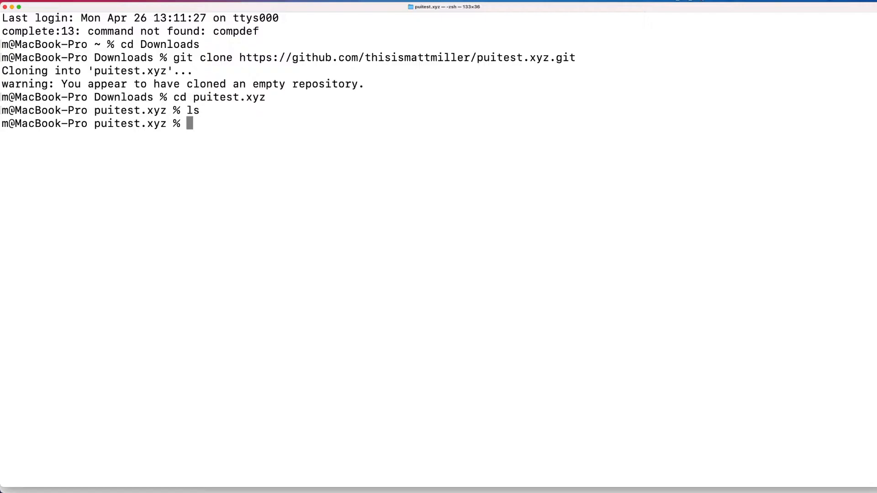
Open a new index.html file in Sublime Text from the terminal with the sublime command
text(sublime )
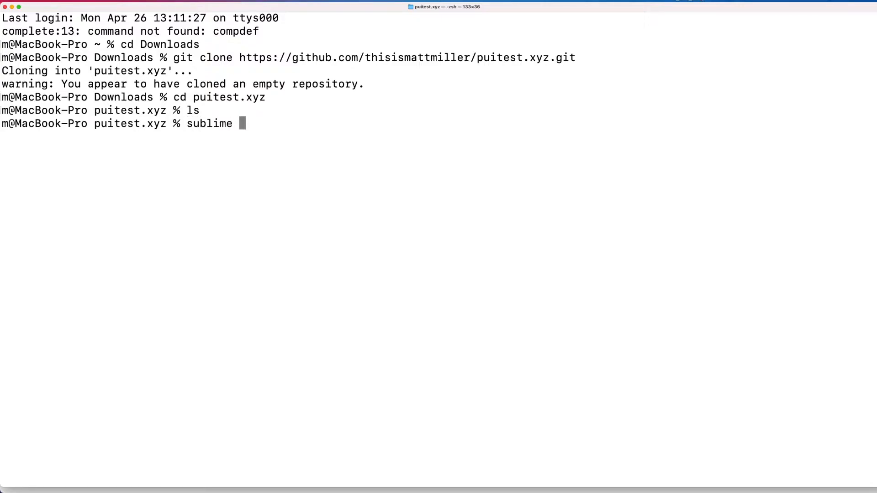
text(index.htmk)
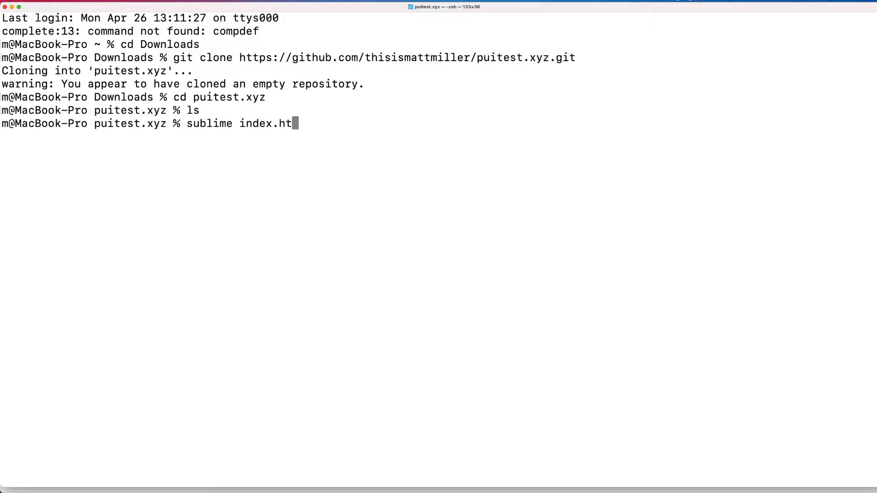
key(BackSpace)
key(BackSpace)
text(ml)
key(Return)
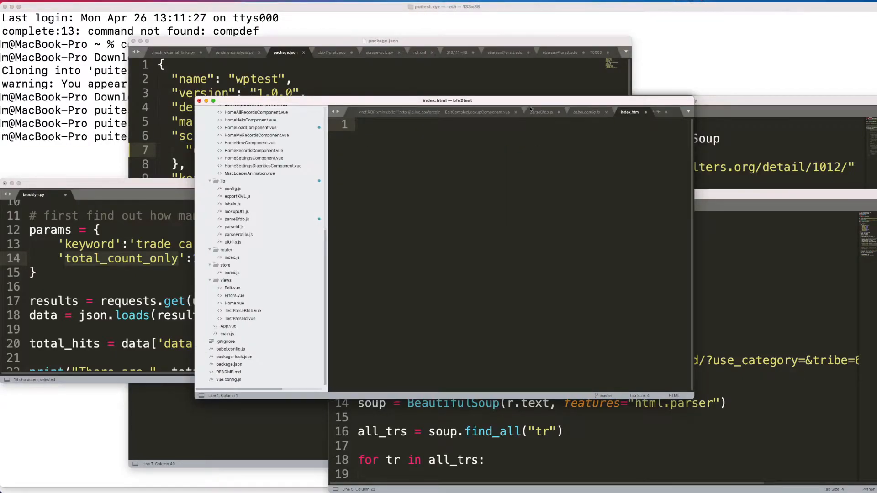
Detach index.html into its own editor window, fill the screen with it and increase the font size
drag(630, 111, 612, 127)
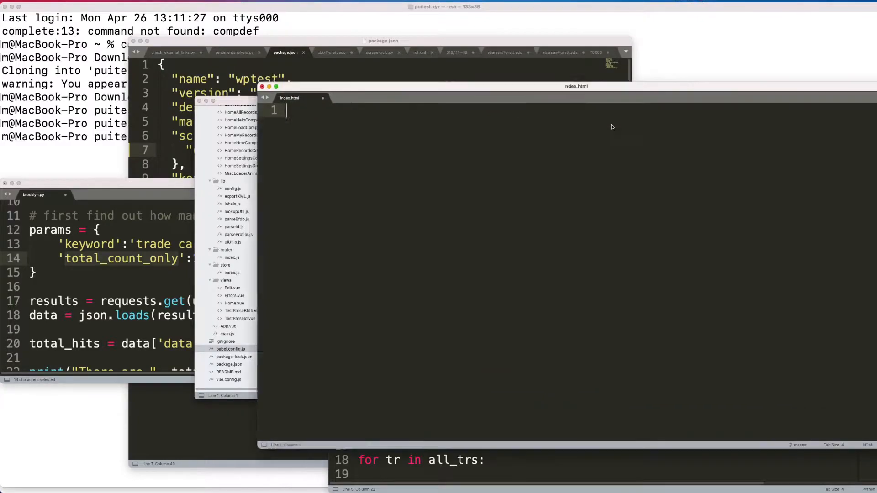
key(super+equal)
key(super+equal)
key(super+equal)
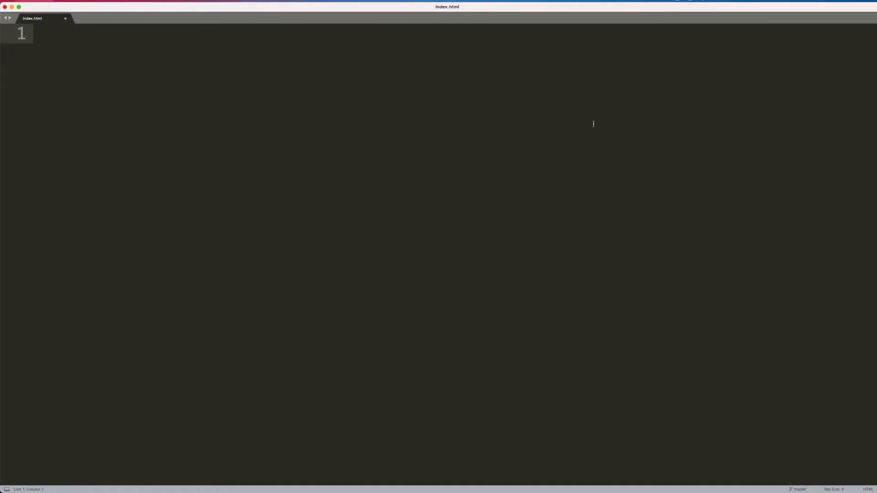
Write the opening and closing html tags in index.html with three blank lines between them
text(<html>)
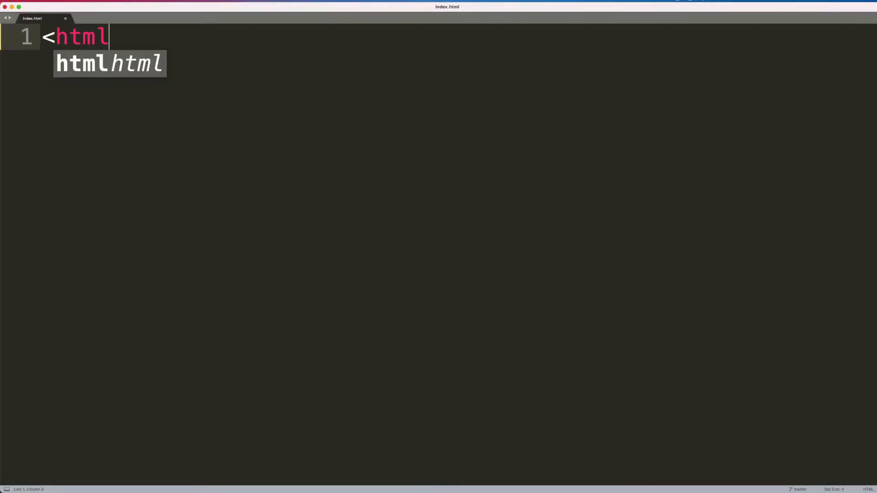
key(Return)
key(Return)
key(Return)
key(Return)
text(</html>)
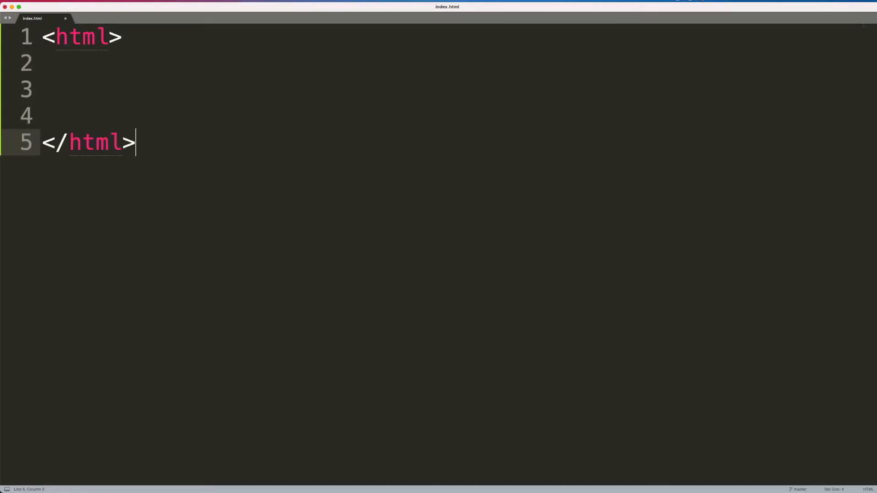
Insert an indented, empty head section inside the html element, starting on line 2
key(Up)
key(Up)
key(Up)
key(Tab)
text(<)
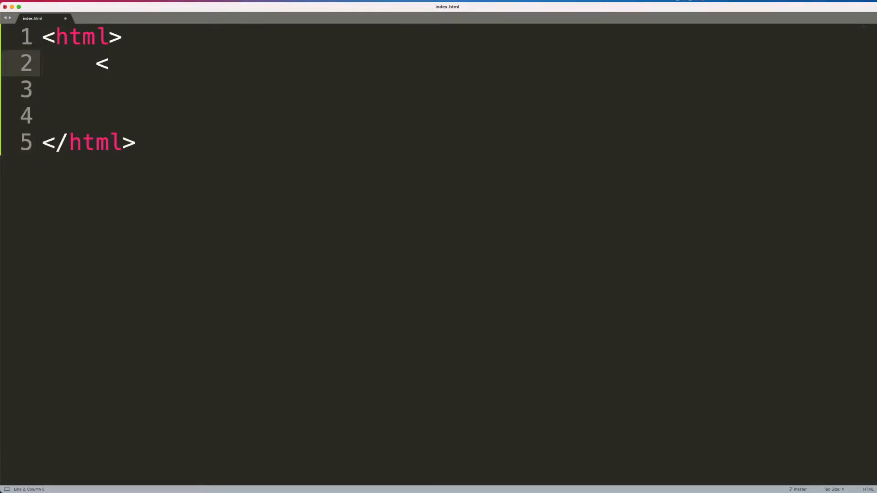
text(met)
key(BackSpace)
key(BackSpace)
key(BackSpace)
text(head>)
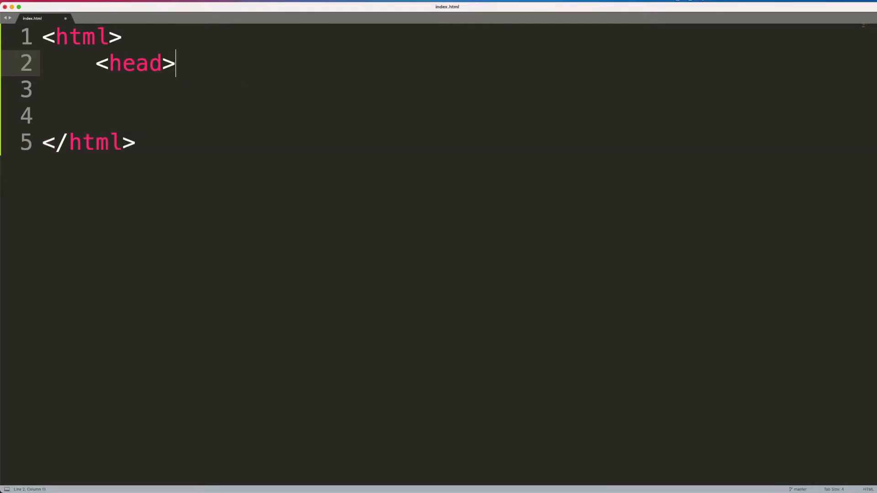
key(Return)
key(Return)
text(</head>)
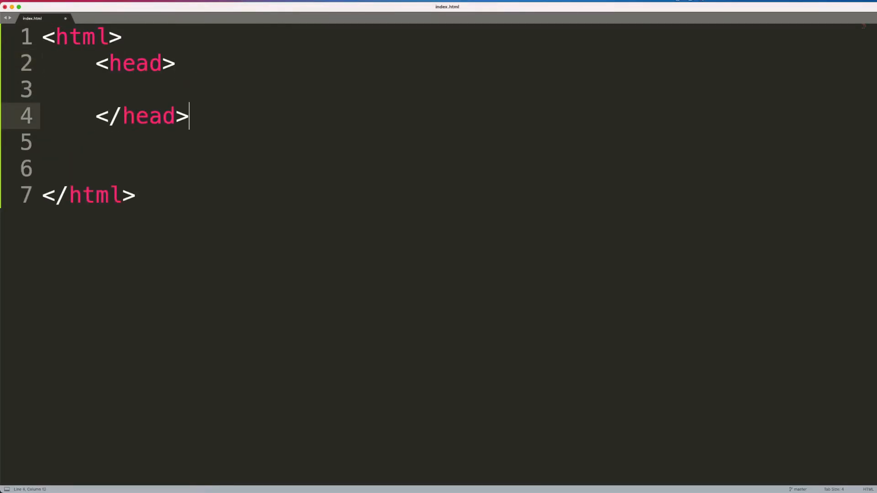
Add a body section directly below the head section, with a line for content between its tags
key(Return)
text(<bo)
key(Return)
text(>)
key(Return)
key(super+z)
key(super+z)
key(Return)
Put an h1 heading reading "Hello!!!!" in the body and save index.html
text(<h1><)
key(BackSpace)
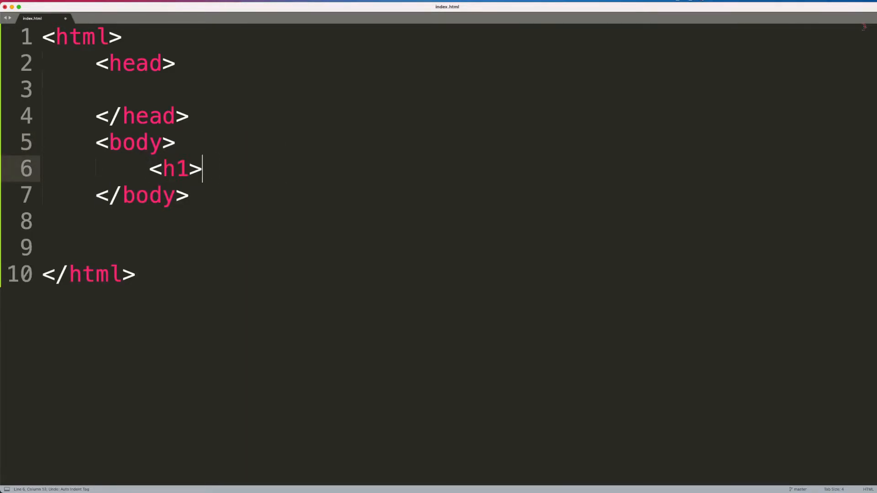
text(Hello!!!!</h1>)
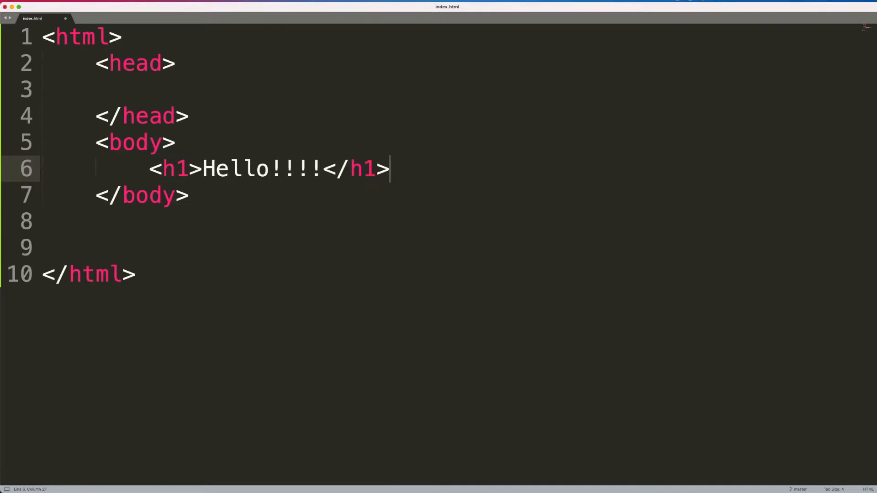
click(487, 206)
key(super+s)
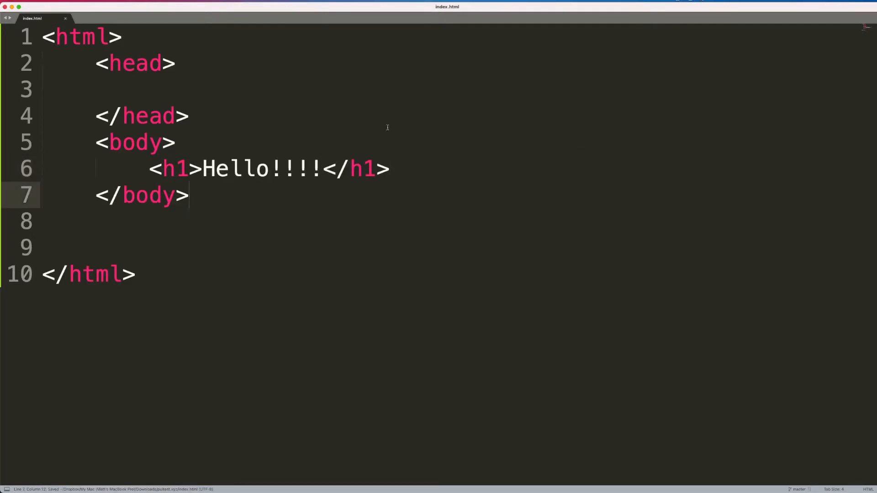
Switch back to Terminal and stage all files in the repository folder with "git add ."
key(super+Tab)
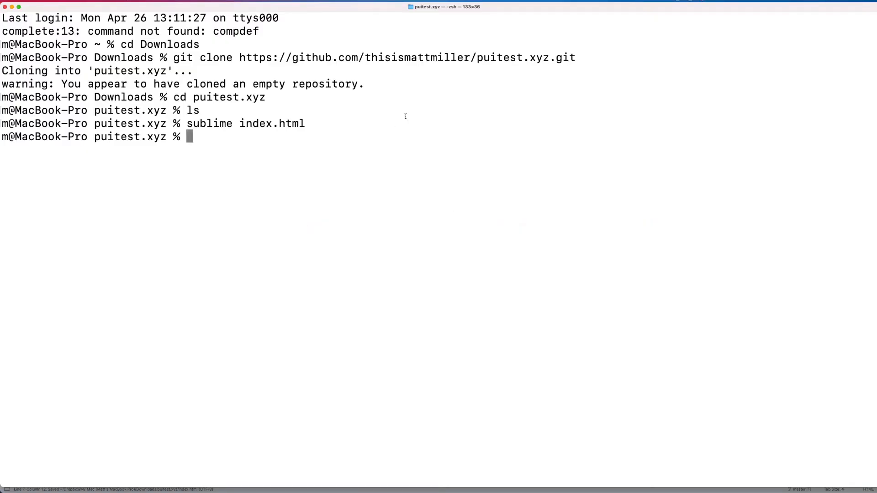
text(git co)
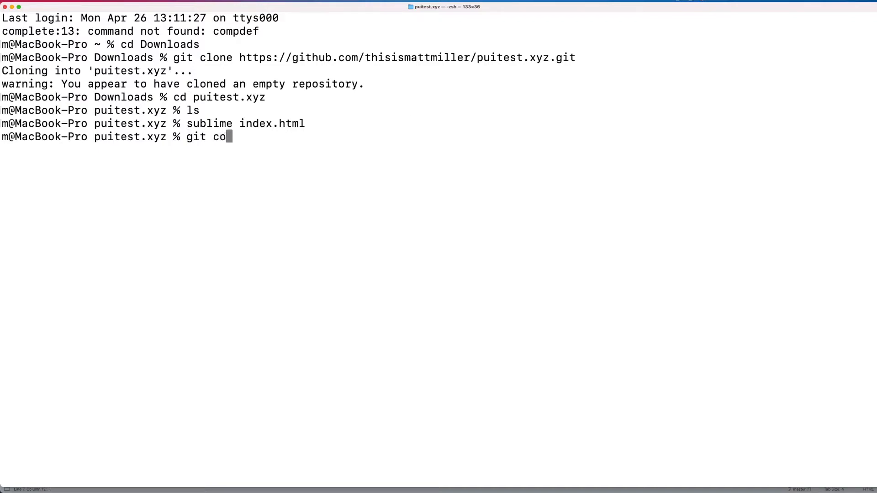
text(mmit -)
key(BackSpace)
key(BackSpace)
key(BackSpace)
key(BackSpace)
key(BackSpace)
key(BackSpace)
key(BackSpace)
key(BackSpace)
text(add .)
key(Return)
Commit the staged file with the message 'new file' and push it to GitHub
text(git commit -m 'new file')
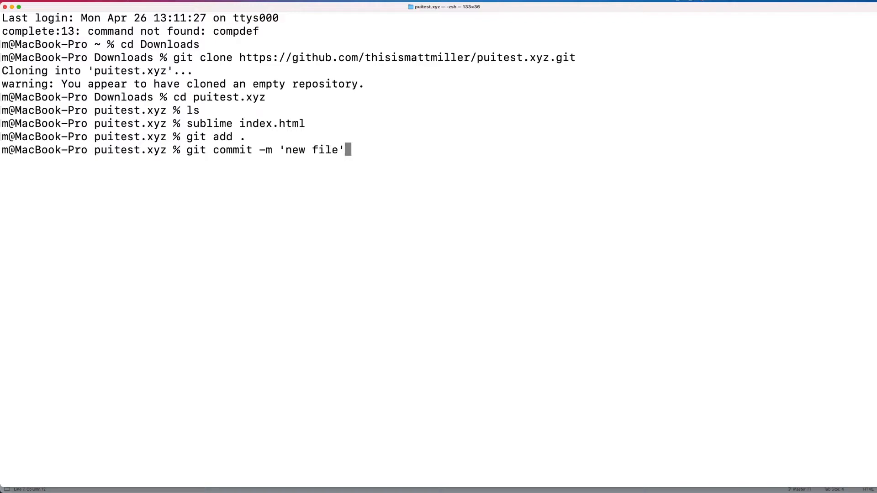
key(Return)
text(git push)
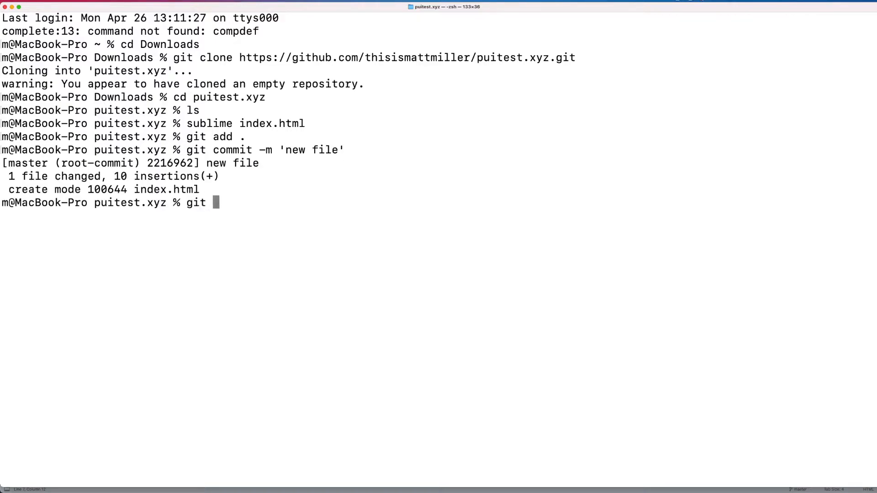
key(Return)
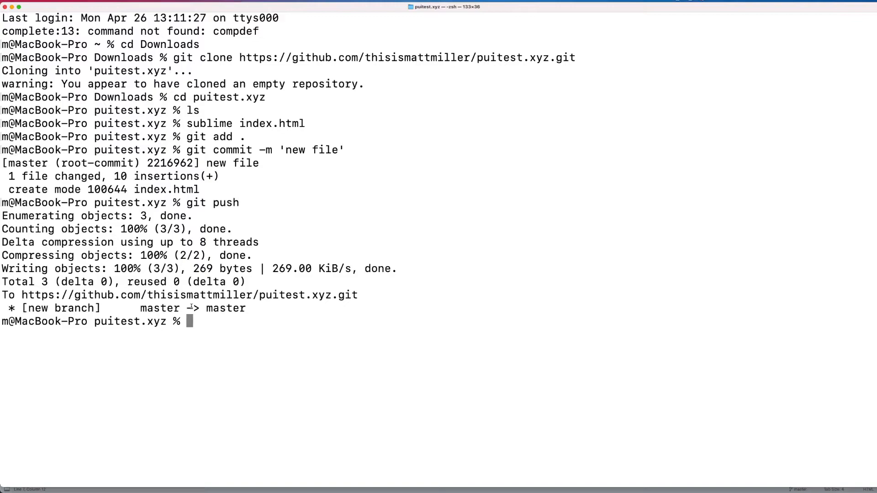
Switch to the browser and reload the puitest.xyz repository page on GitHub
triple_click(136, 189)
key(super+Tab)
key(super+Tab)
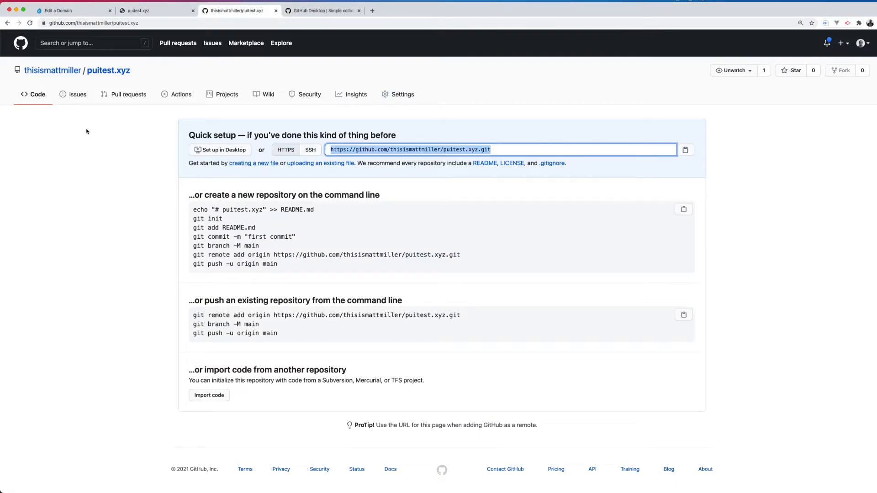
click(30, 23)
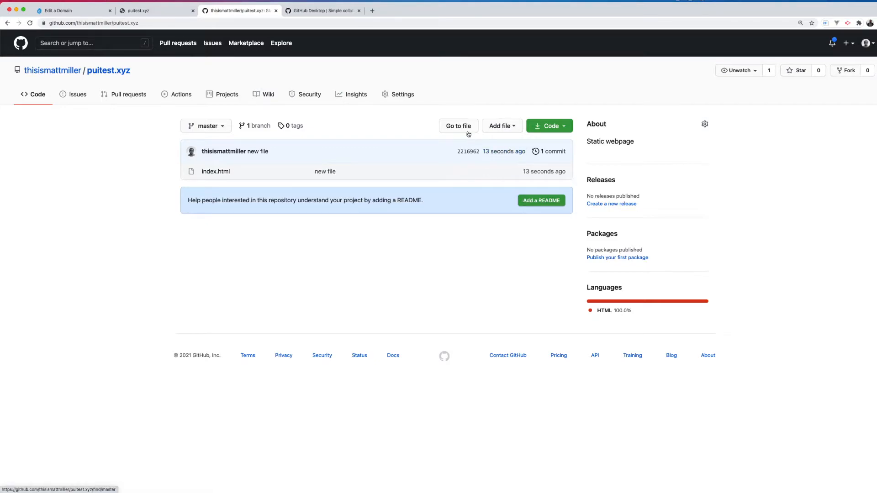
Start a new file in the GitHub repository and name it test.html
click(502, 127)
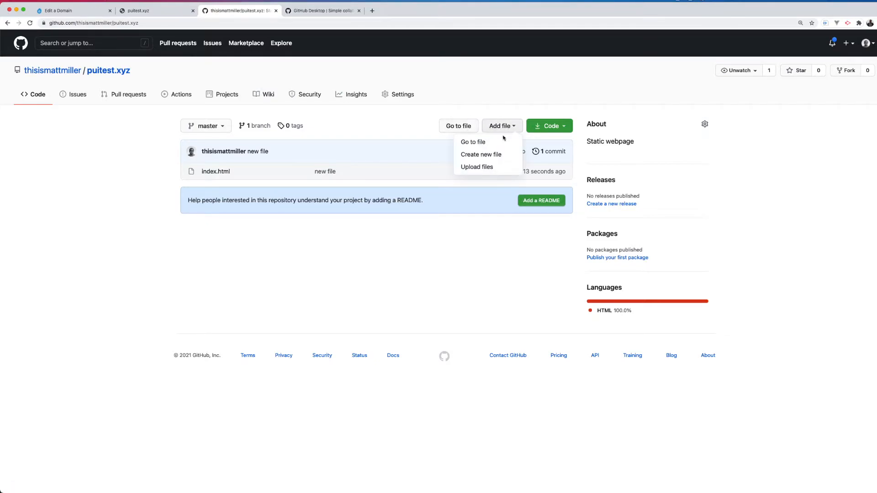
click(479, 155)
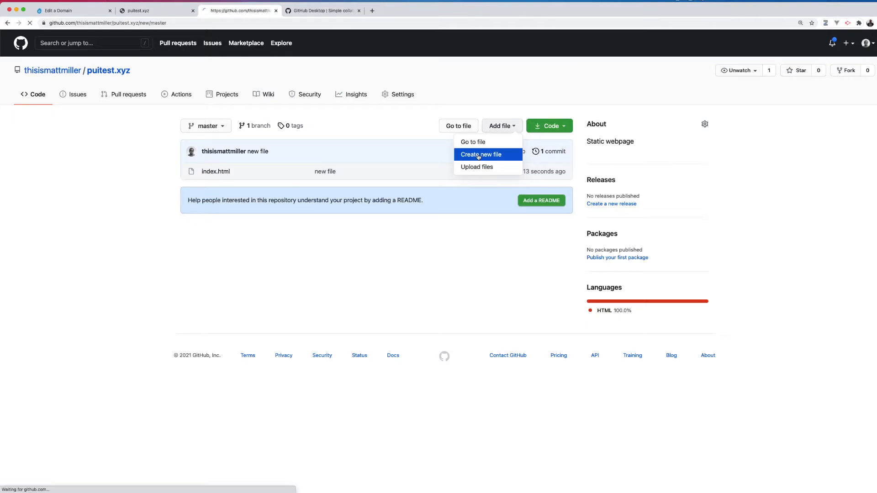
text(test.thm)
key(BackSpace)
key(BackSpace)
key(BackSpace)
text(html)
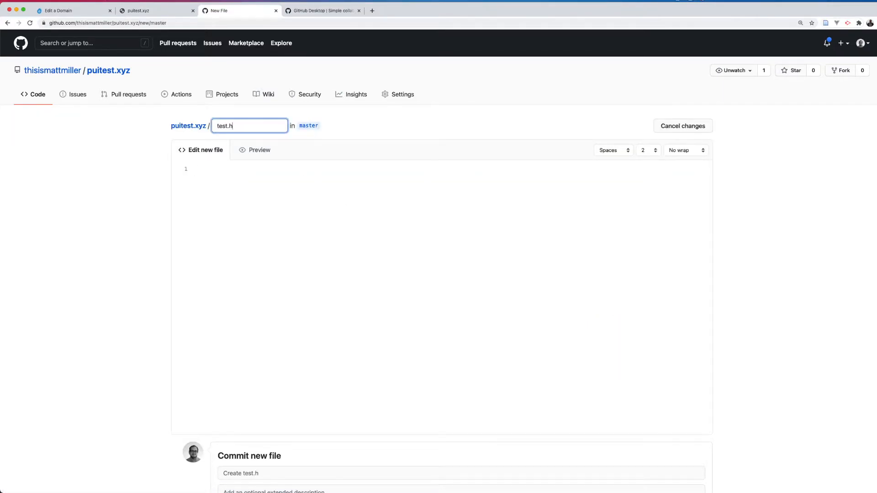
Write the opening and closing html tags in the content of test.html, with a blank line between them
click(260, 196)
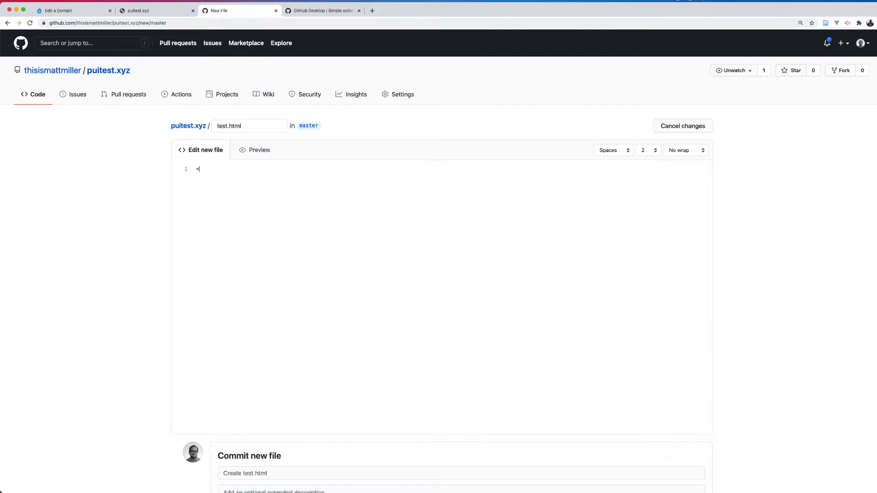
text(<html>)
key(Return)
key(Return)
text(</html>)
Add an empty head section inside the html element of test.html
key(Up)
key(Return)
key(Up)
text(<head>)
key(Return)
text(</head>)
Add a body section with the h1 heading "Test Page" below the head of test.html and commit the new file directly to the master branch
key(Return)
key(Return)
text(<body>)
key(Return)
key(Return)
key(Return)
text(</bod)
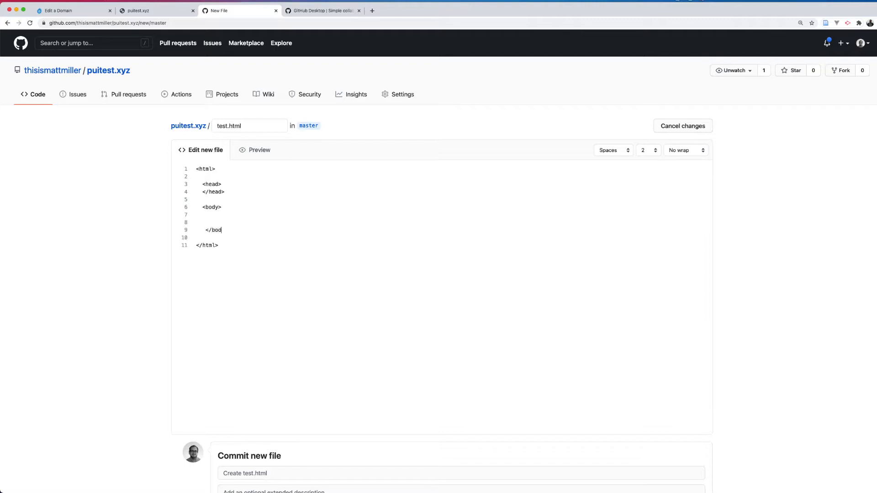
text(y><h1>Test Page</h1>)
scroll(225, 288, down, 4)
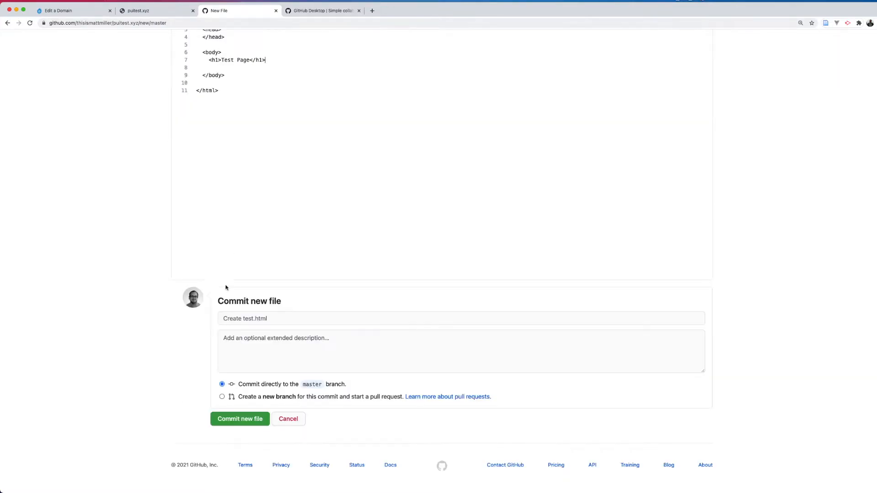
click(242, 419)
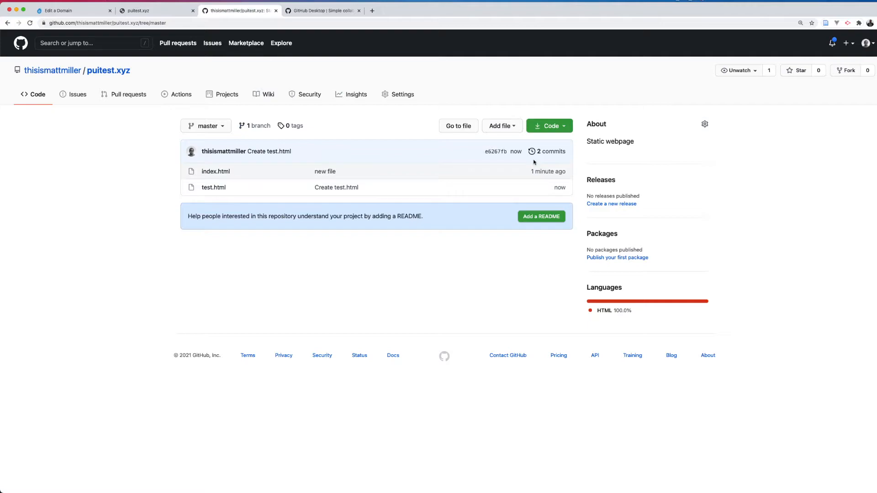
Open the GitHub Pages settings of the puitest.xyz repository
key(super+equal)
key(super+equal)
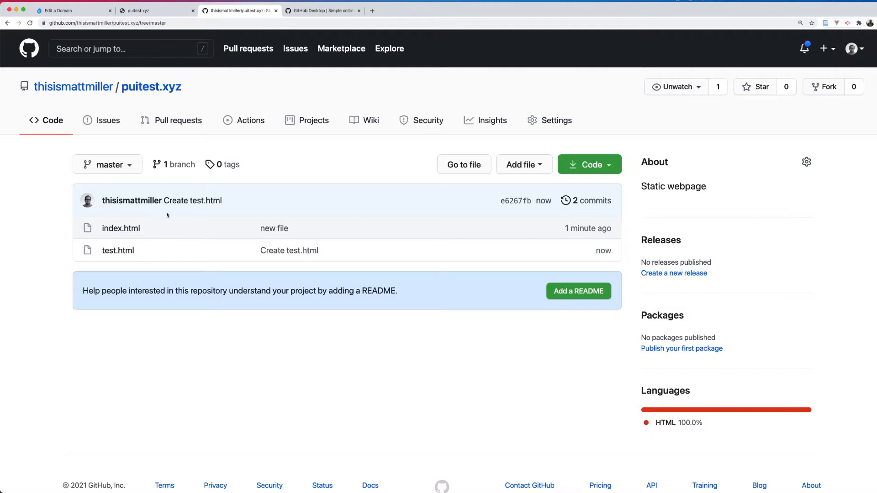
click(550, 123)
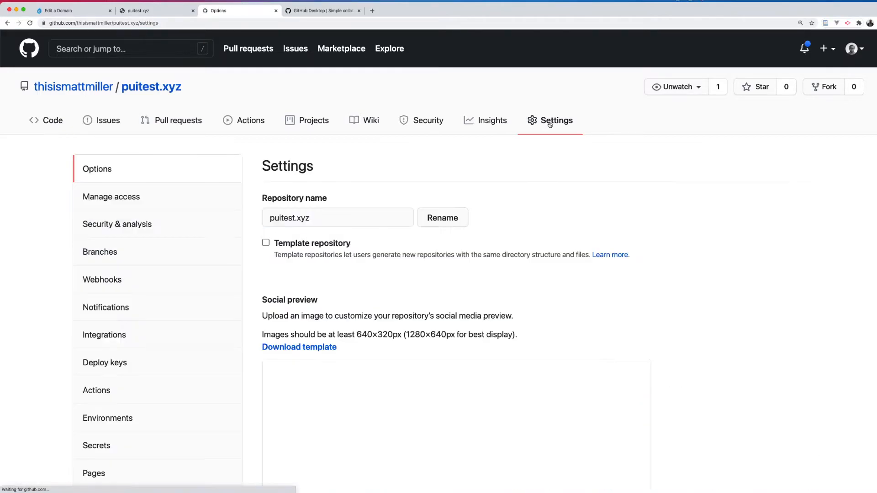
scroll(181, 218, down, 5)
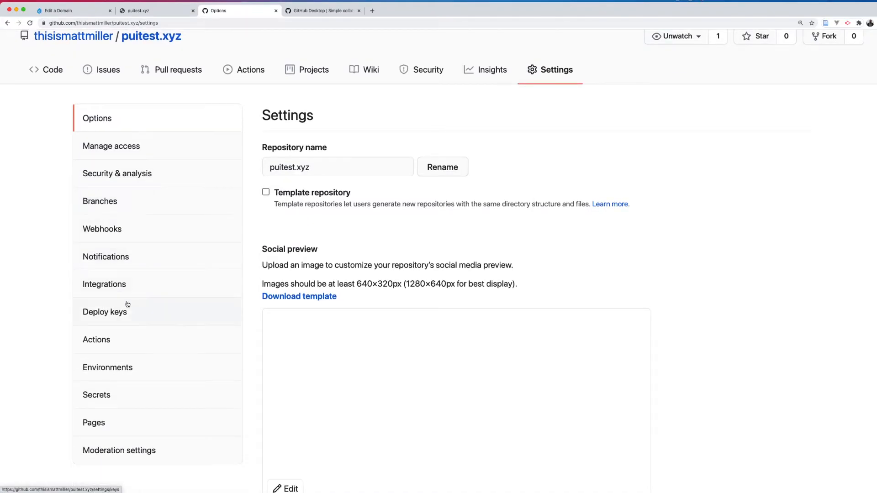
click(120, 381)
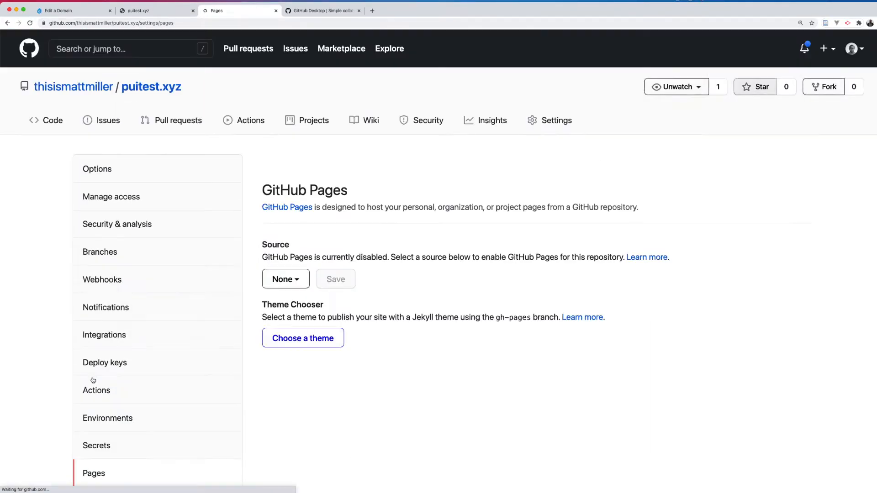
Enable GitHub Pages with the master branch and the / (root) folder as source, and save the setting
scroll(498, 235, down, 2)
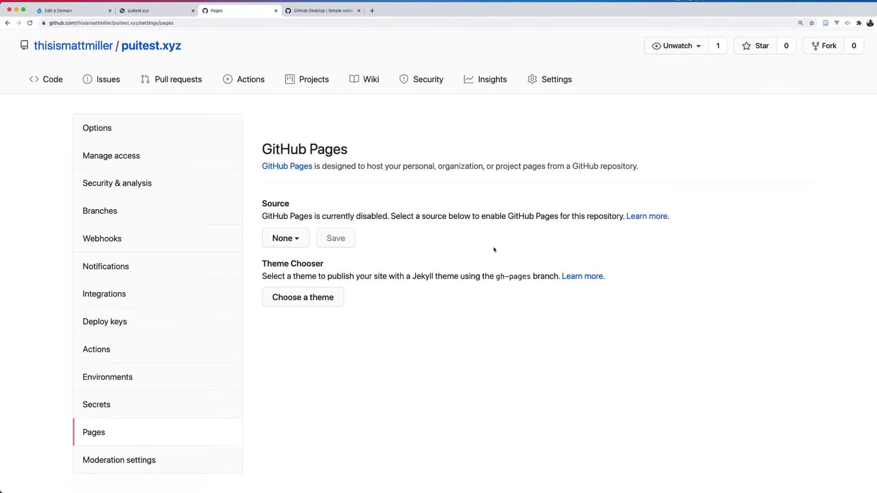
triple_click(271, 217)
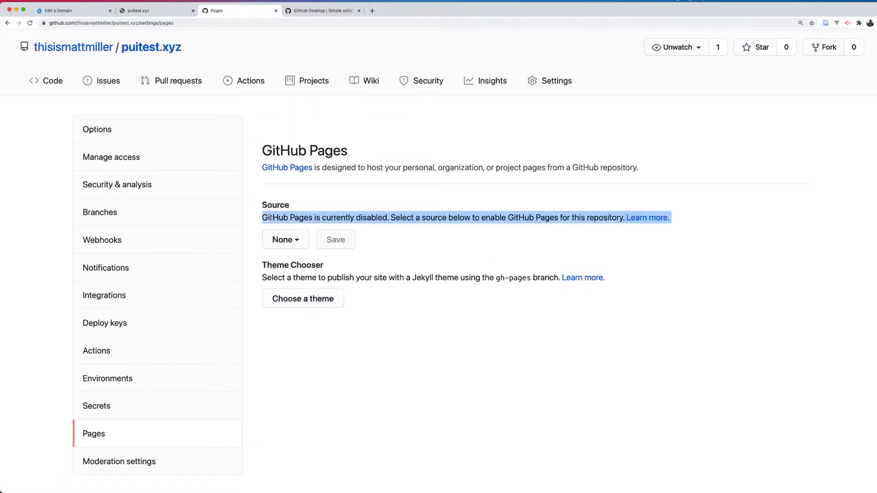
click(285, 240)
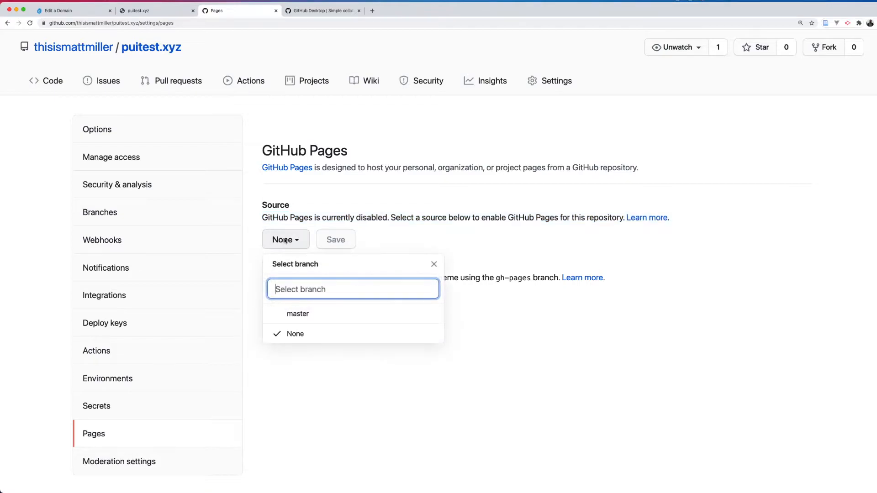
click(293, 314)
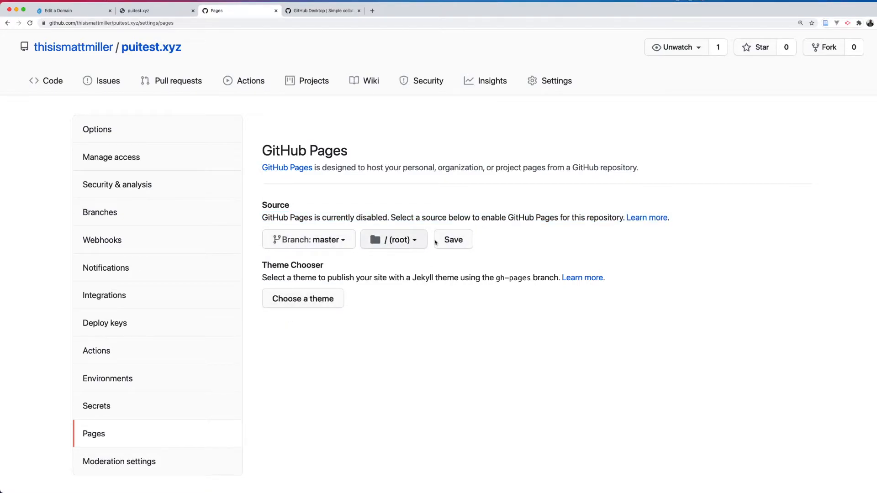
click(456, 241)
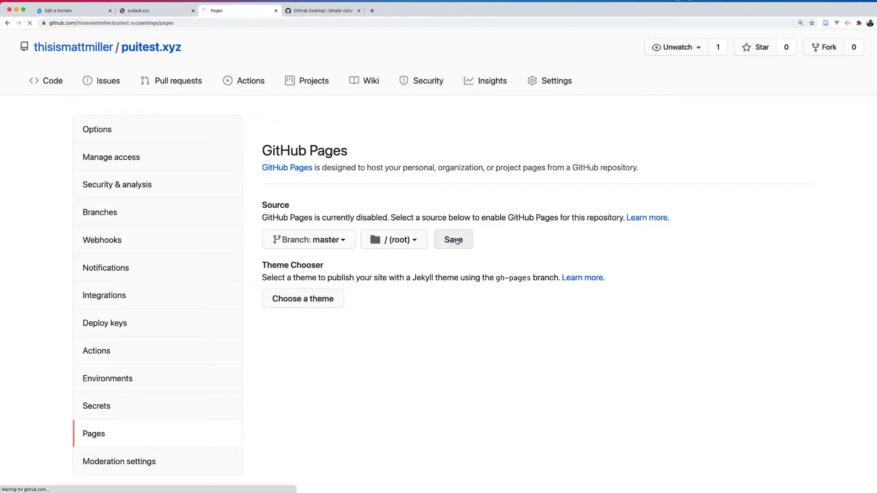
Review the source and custom domain options of GitHub Pages and open the site's github.io address in a new tab
scroll(527, 238, down, 3)
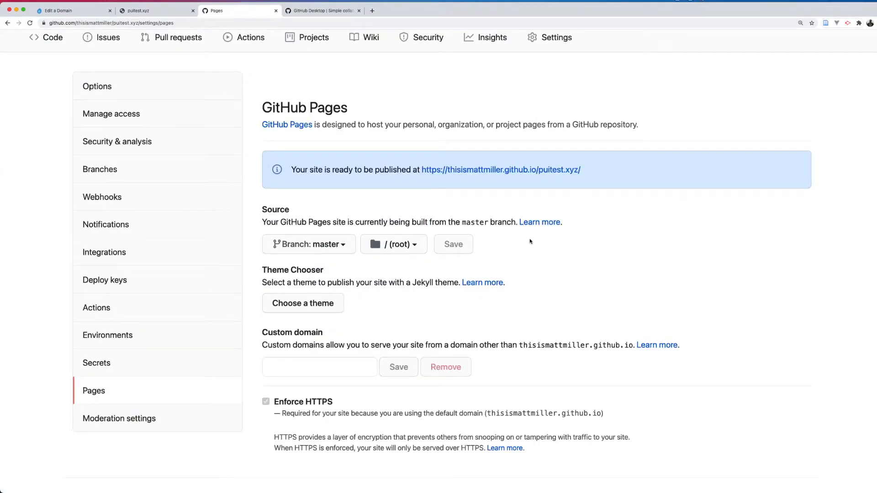
scroll(334, 286, down, 1)
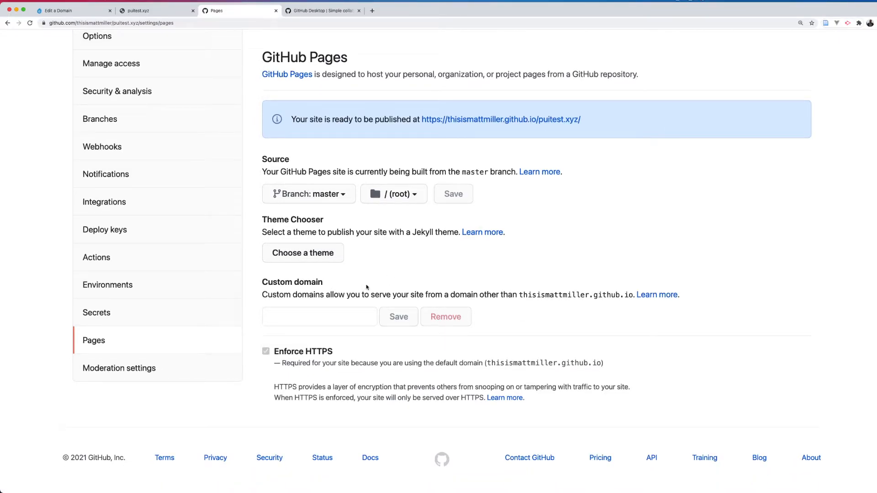
scroll(368, 288, up, 1)
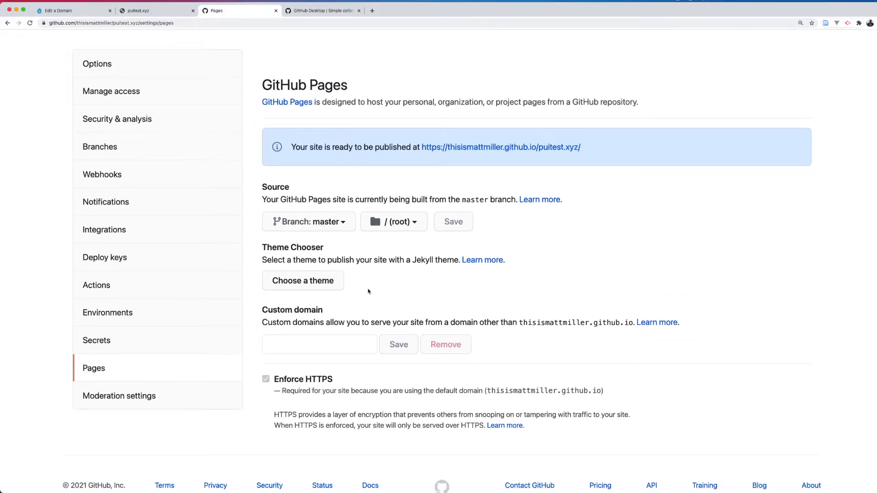
scroll(368, 291, up, 1)
scroll(453, 280, up, 1)
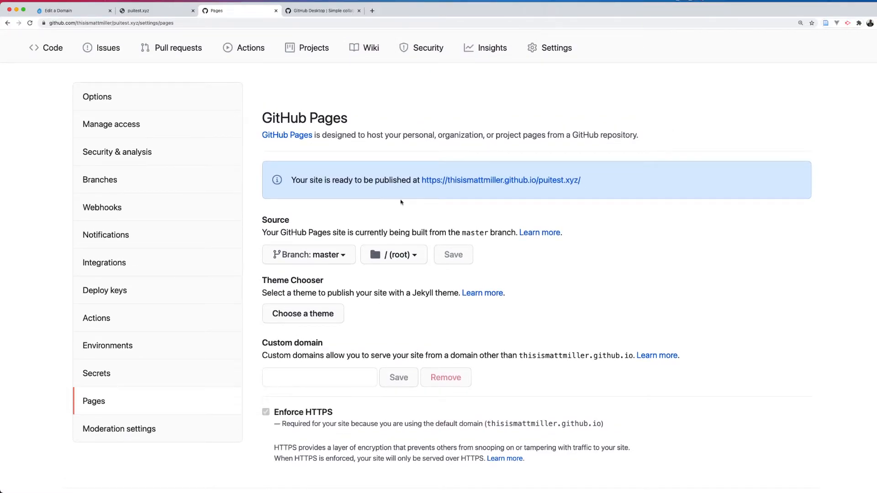
triple_click(328, 178)
click(375, 180)
super+click(487, 182)
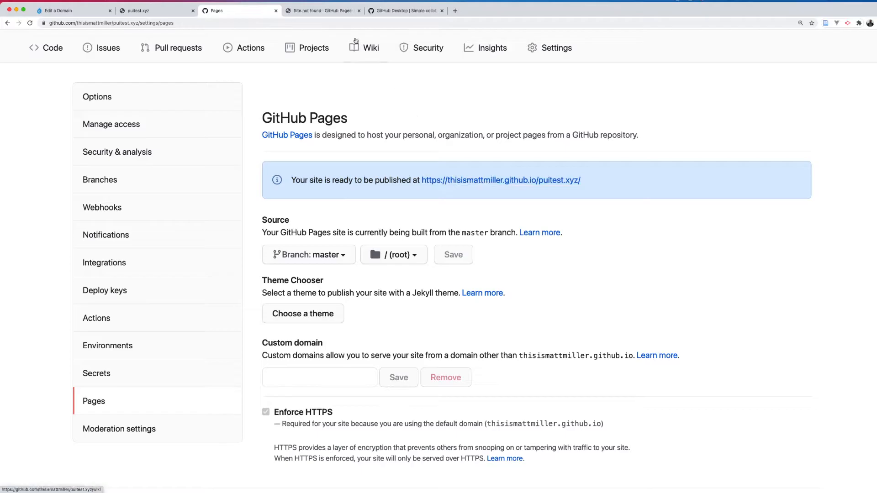
Reload the github.io site repeatedly to check whether it is published, returning to the GitHub Pages settings each time
click(322, 10)
click(29, 24)
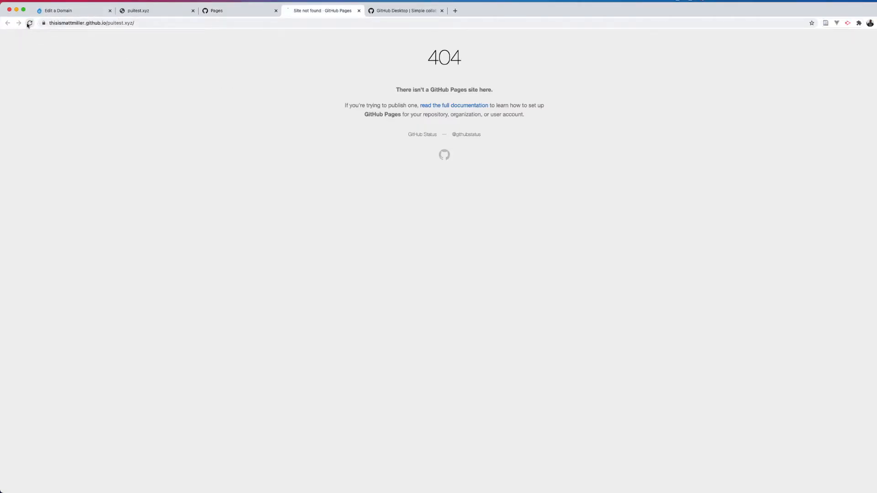
click(227, 11)
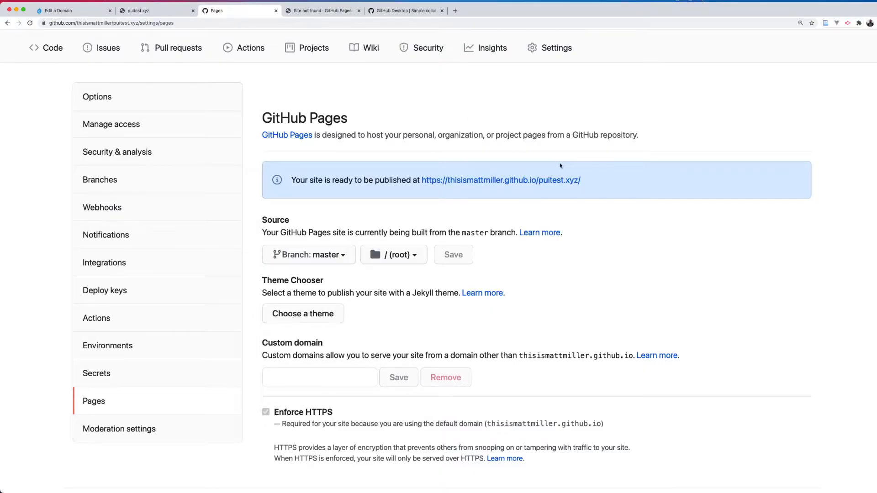
click(323, 11)
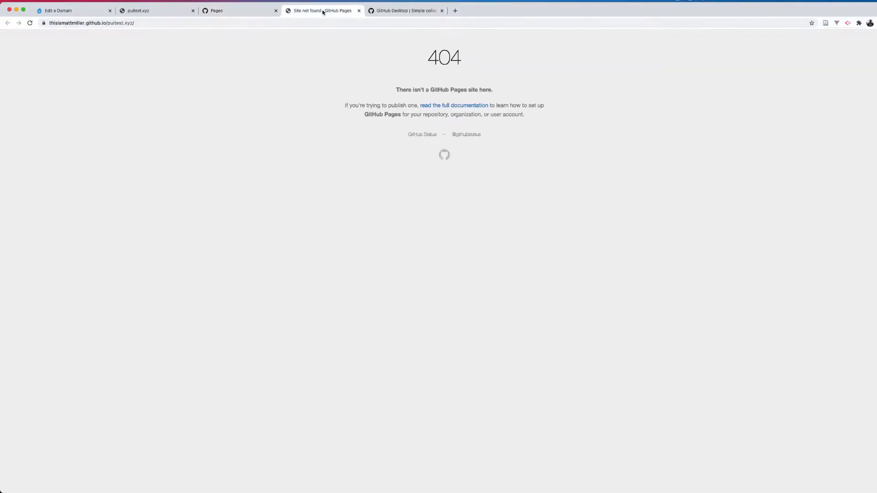
click(29, 23)
click(247, 11)
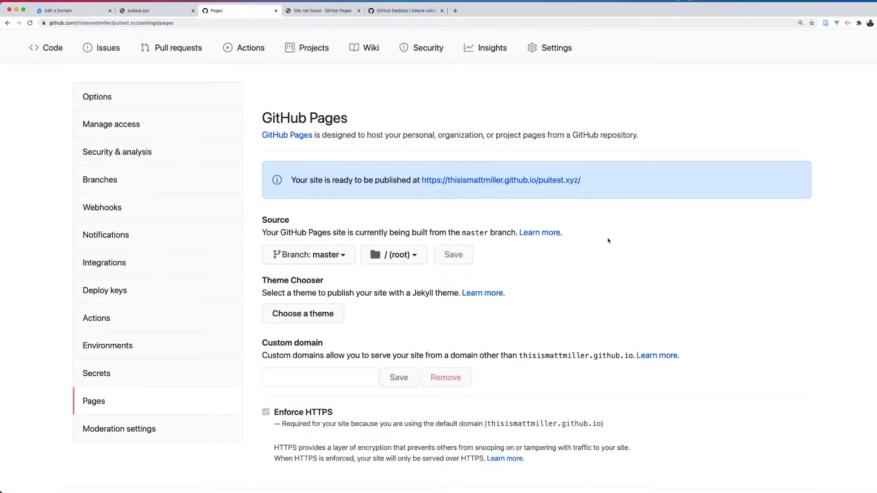
Read the Custom domain description in the GitHub Pages settings and open its Learn more documentation in a new tab
scroll(611, 238, down, 2)
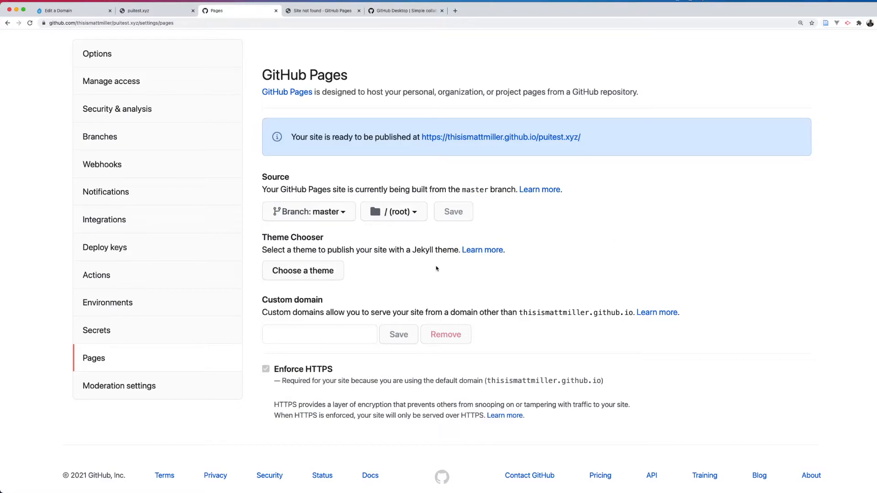
drag(272, 312, 571, 311)
click(605, 310)
super+click(657, 313)
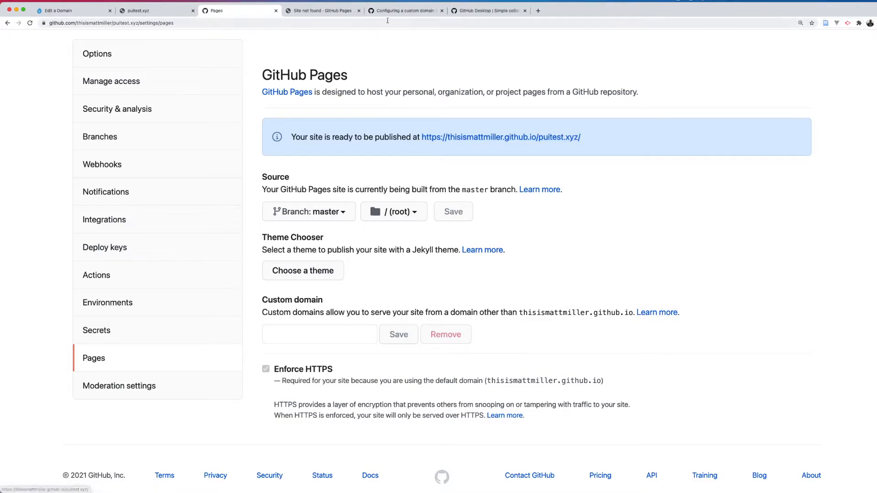
Reload puitest.xyz to check whether the domain responds, and revisit the github.io site and the Custom domain setting
scroll(310, 56, up, 1)
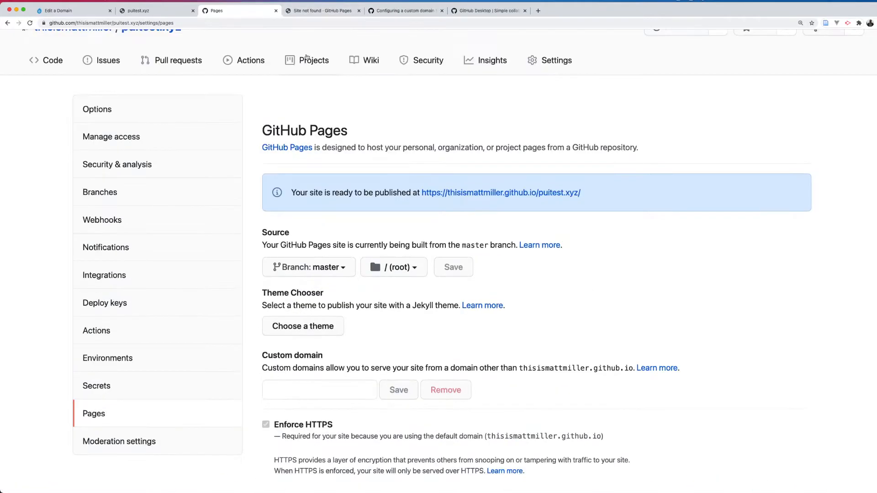
click(142, 11)
click(30, 24)
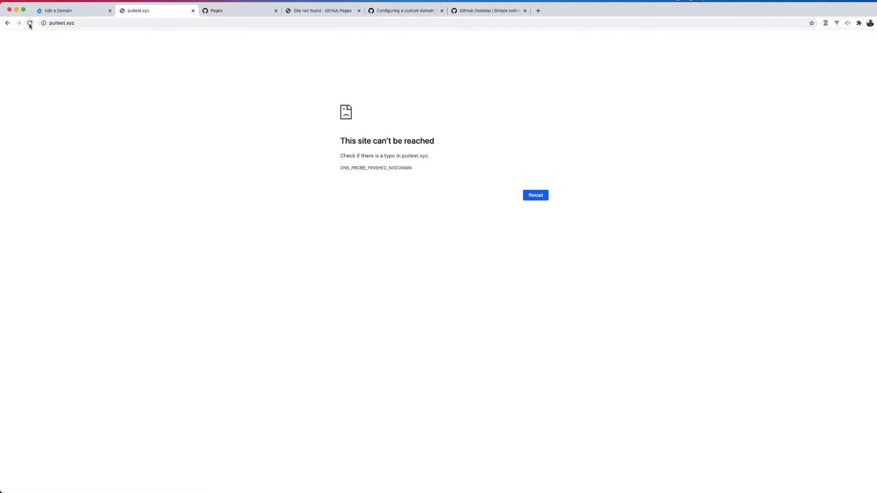
click(75, 23)
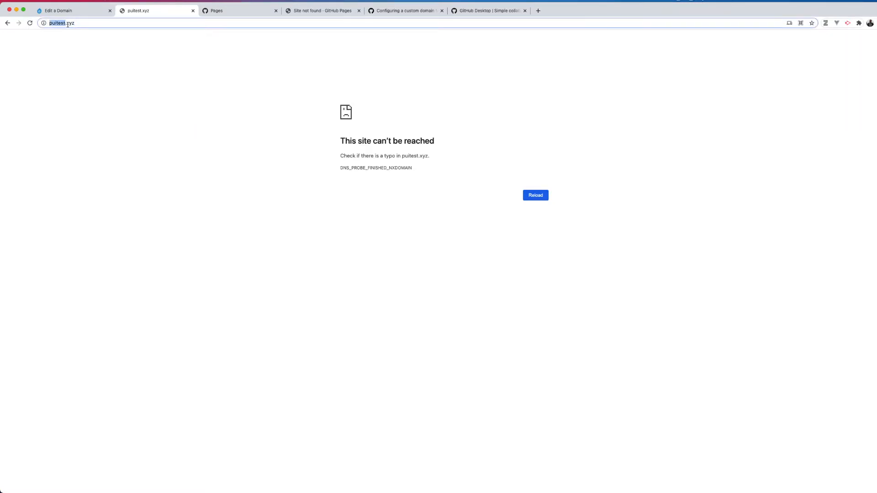
key(Return)
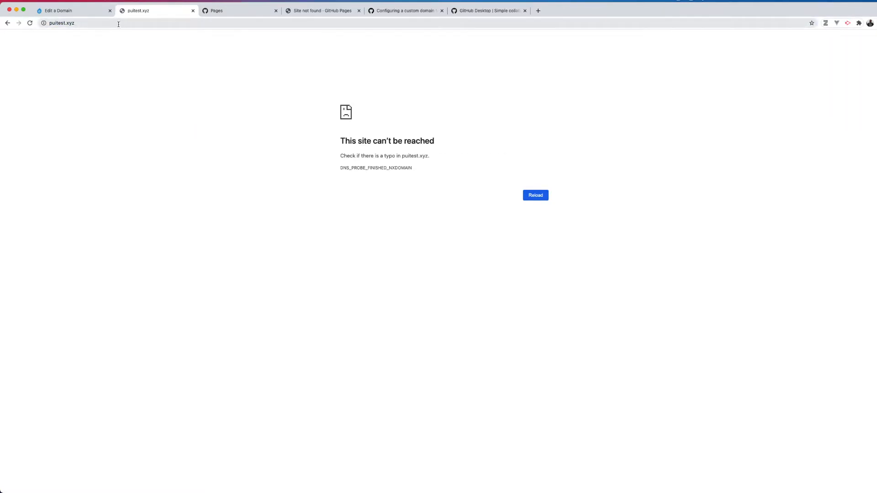
double_click(175, 23)
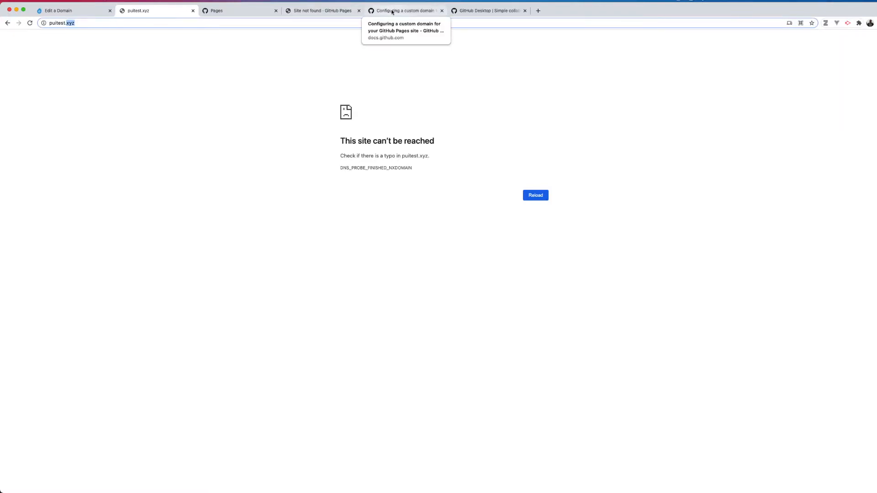
click(330, 10)
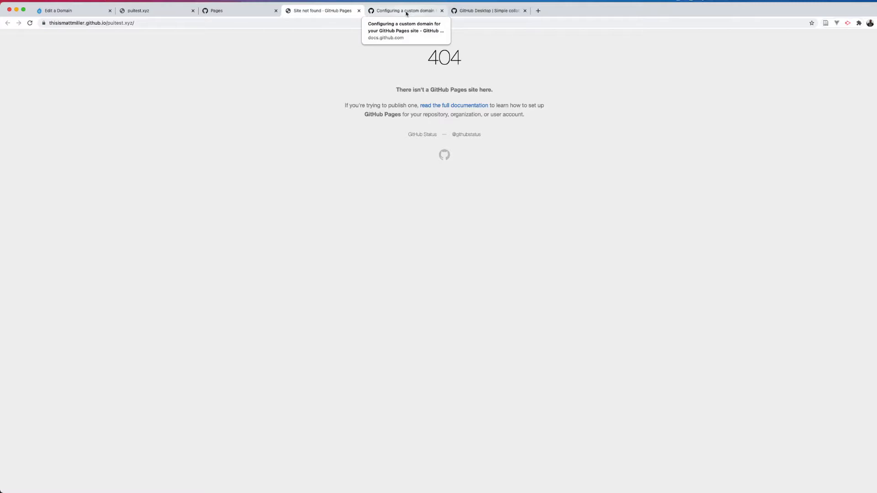
click(249, 10)
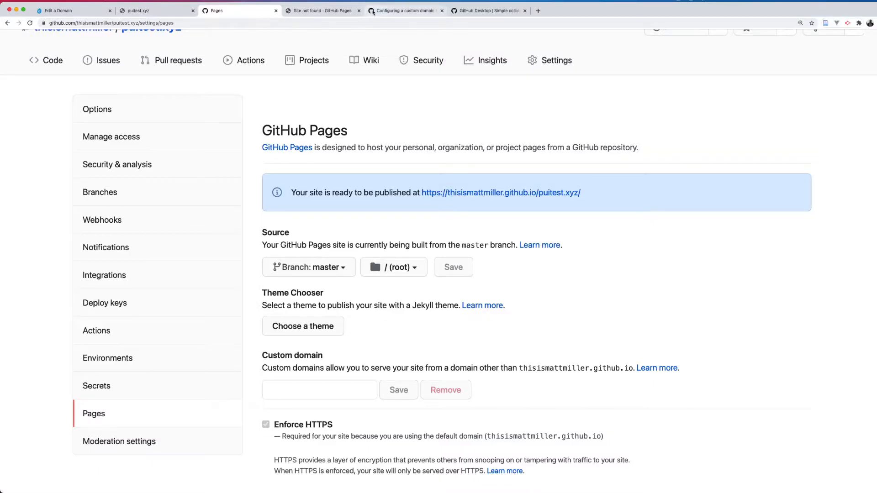
scroll(463, 109, down, 3)
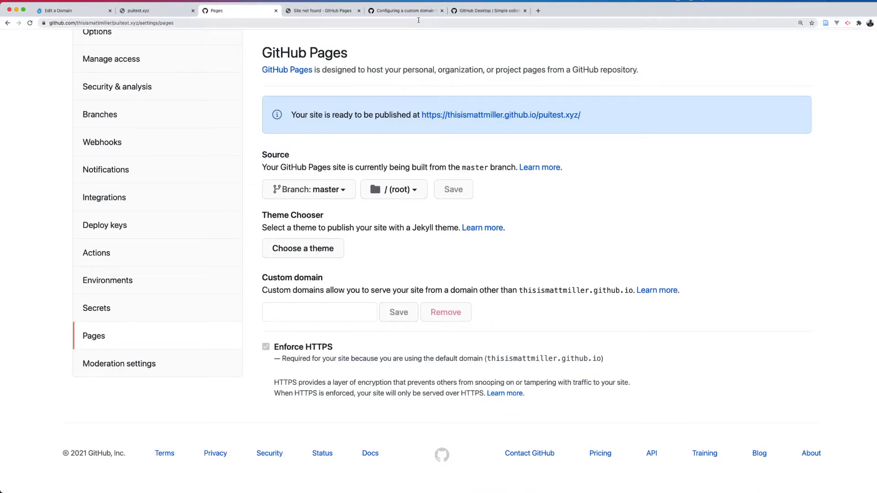
Open the GitHub Docs article "About custom domains and GitHub Pages" and read its Supported custom domains section
click(418, 11)
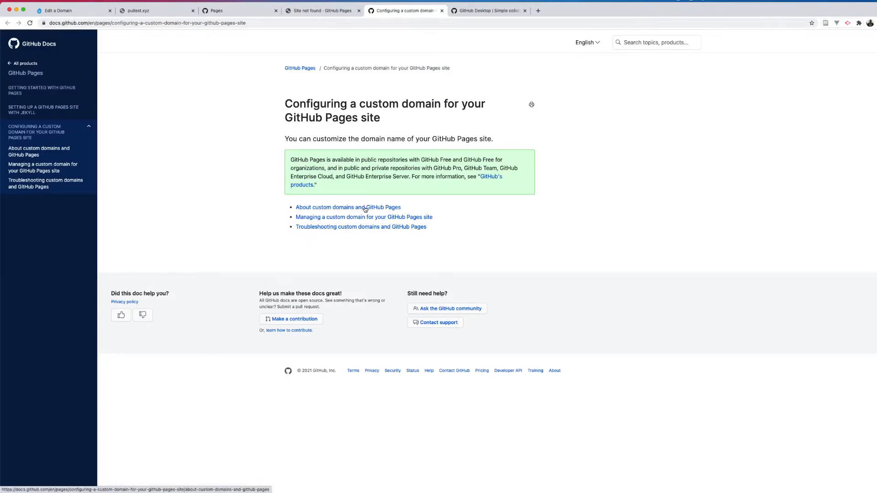
key(super+equal)
key(super+equal)
key(super+equal)
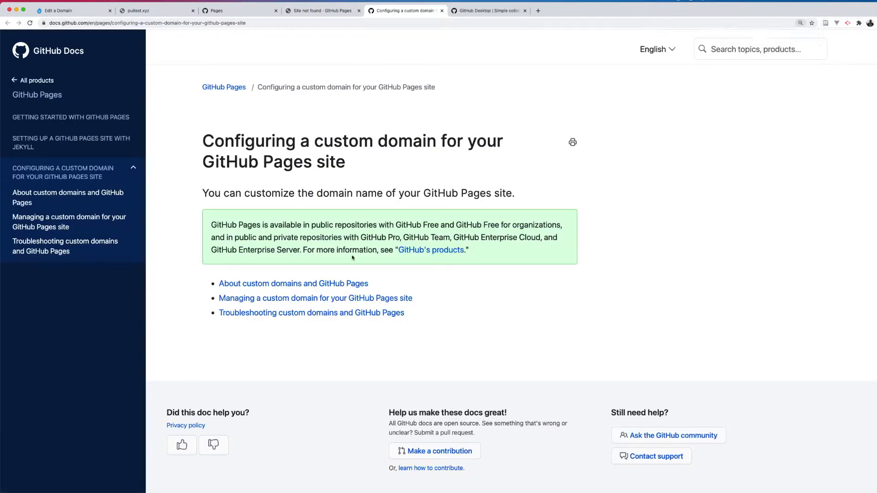
click(328, 285)
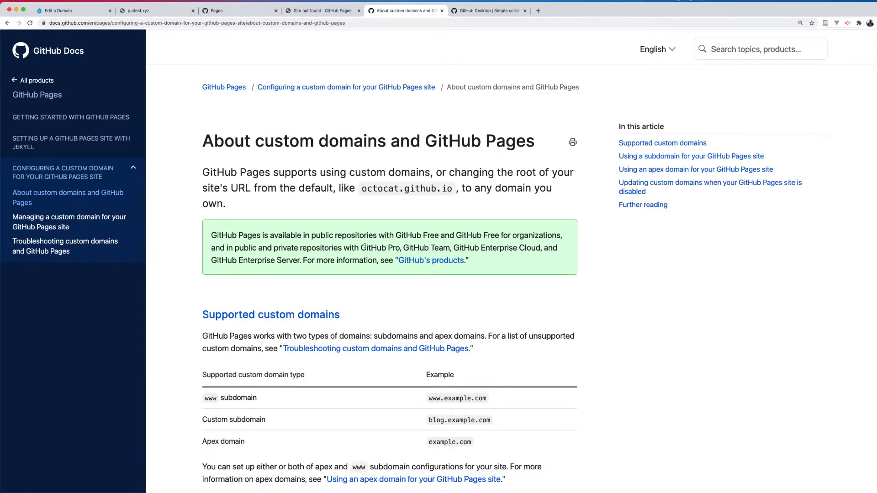
scroll(366, 245, down, 3)
scroll(366, 245, down, 2)
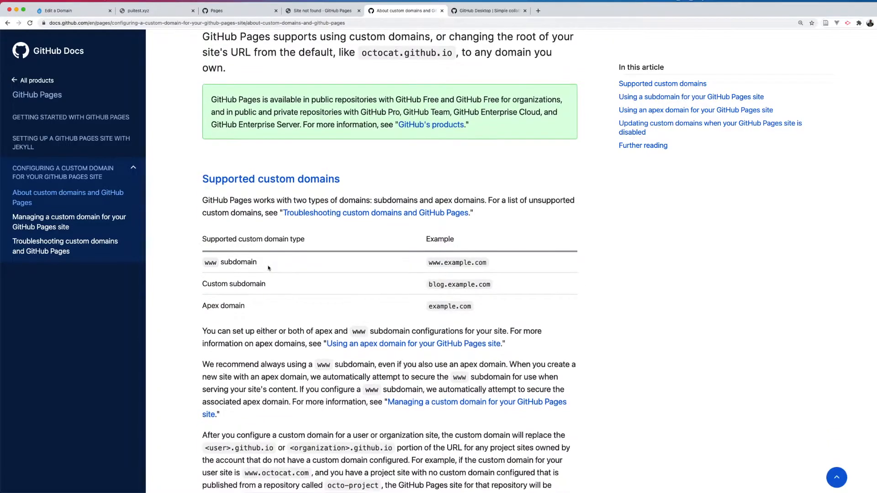
Enlarge the custom domains article and read the table of supported types: www subdomain, custom subdomain and apex domain
key(super+equal)
scroll(247, 262, down, 2)
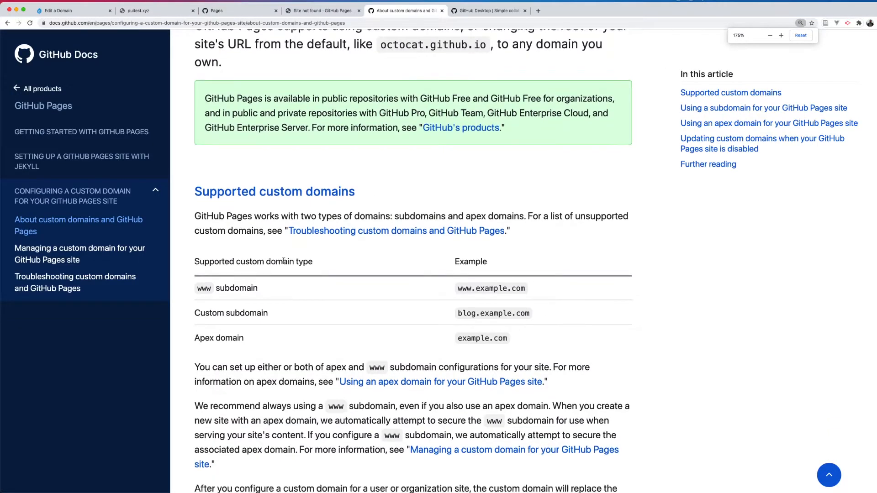
drag(199, 259, 365, 262)
drag(466, 261, 523, 261)
drag(224, 286, 411, 286)
drag(531, 286, 427, 297)
drag(193, 314, 315, 313)
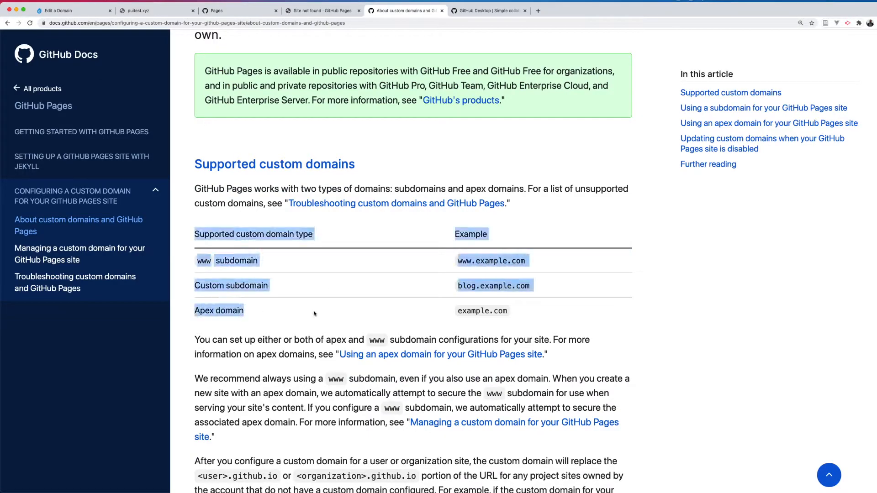
click(429, 314)
drag(493, 312, 192, 314)
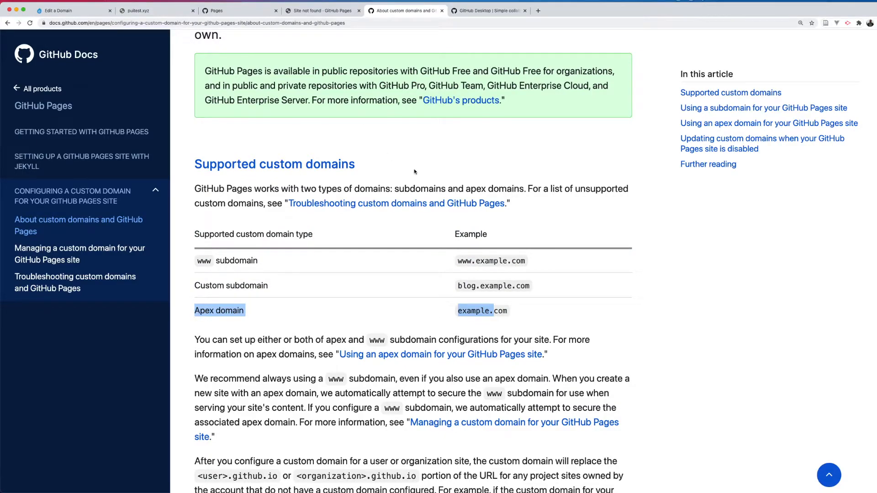
Return to the GitHub Pages settings and reopen the github.io site link to check whether the site is published
click(242, 12)
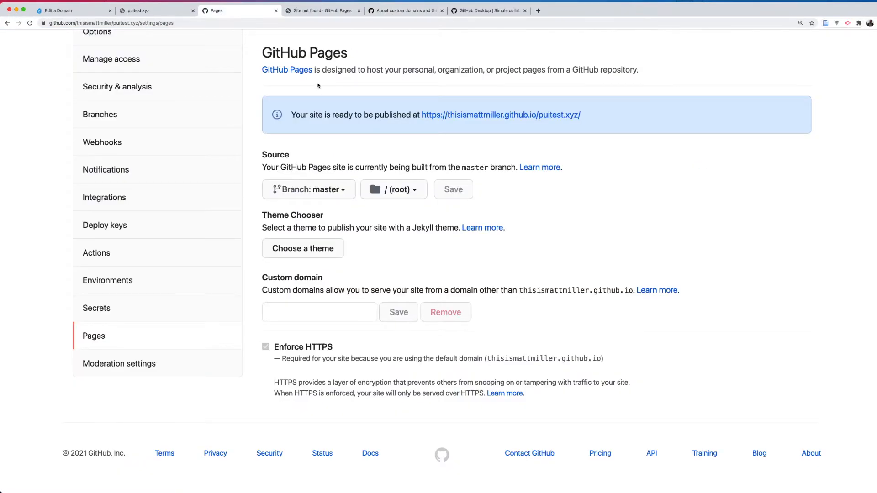
scroll(317, 85, up, 2)
super+click(439, 170)
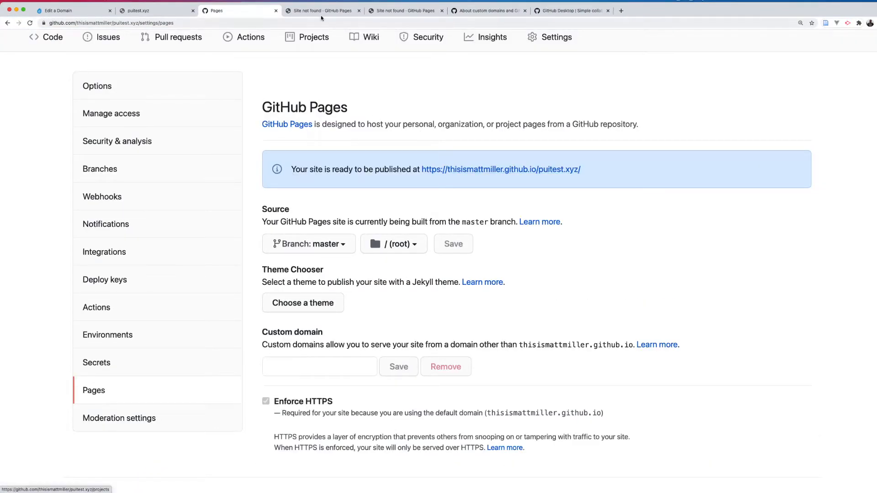
click(320, 14)
click(29, 23)
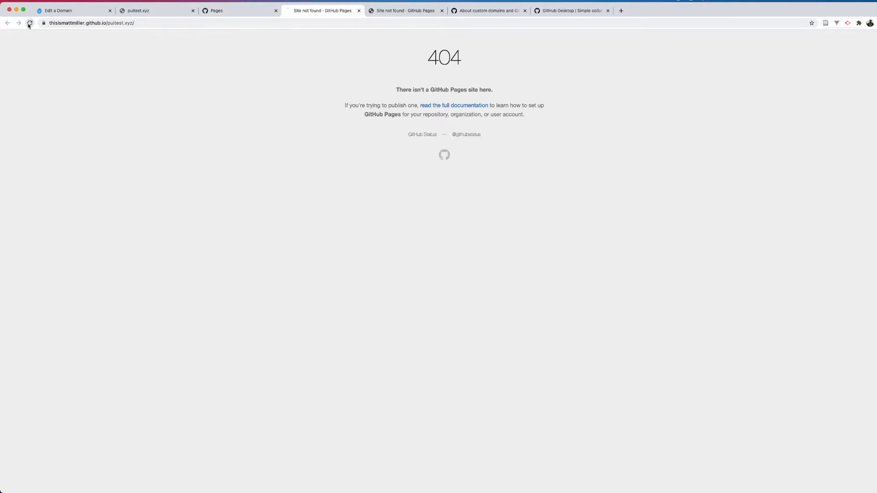
click(358, 11)
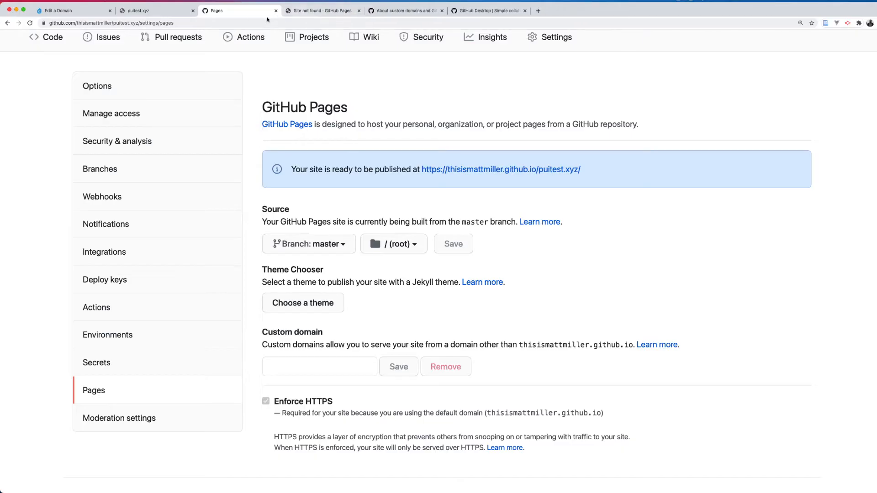
scroll(474, 107, up, 3)
scroll(470, 114, down, 2)
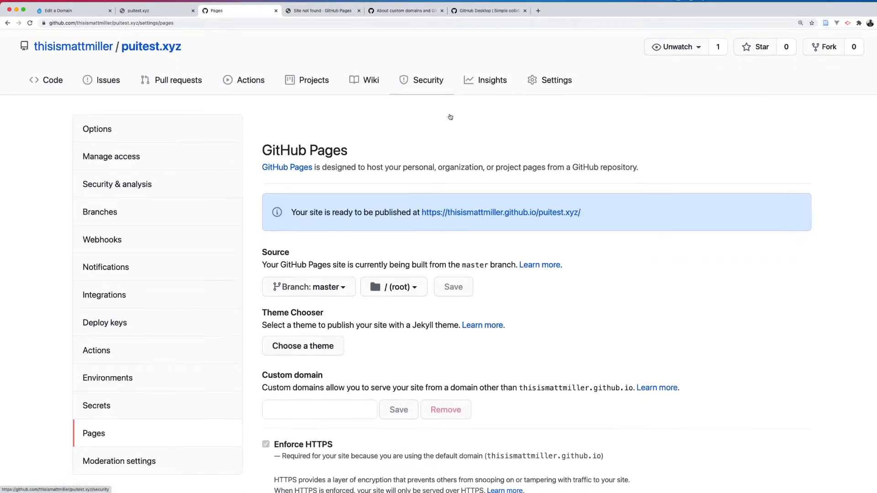
scroll(281, 83, up, 2)
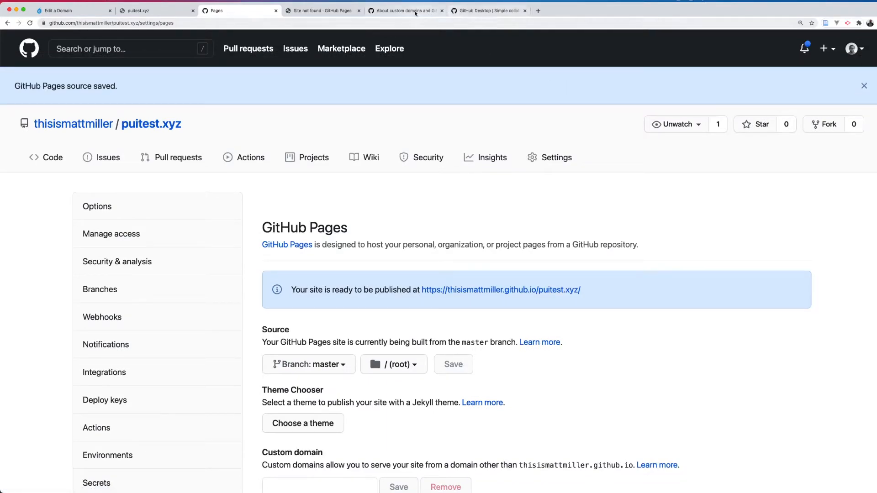
Read the notes below the supported domains table in GitHub Docs and follow the link to using an apex domain
click(437, 11)
scroll(434, 114, down, 3)
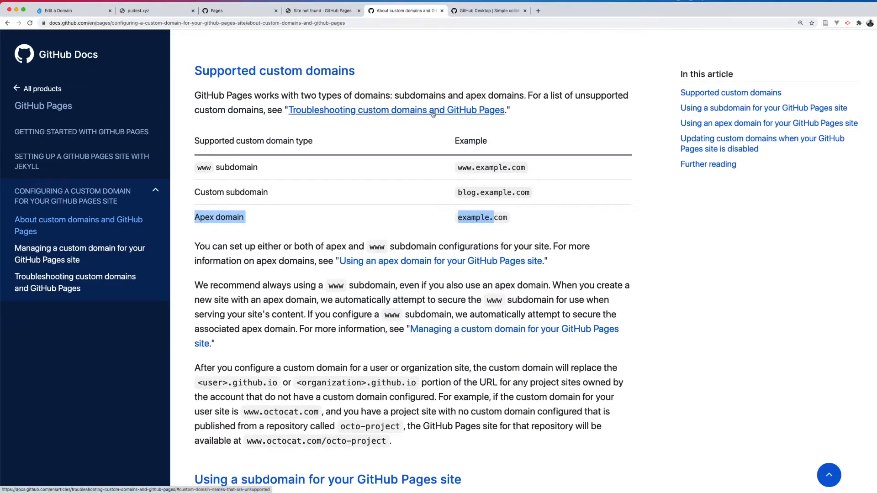
scroll(432, 116, down, 1)
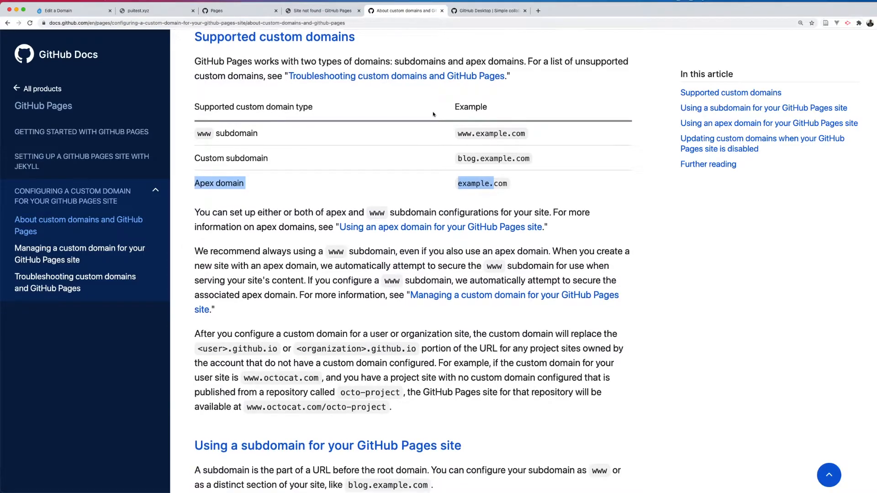
drag(243, 213, 306, 212)
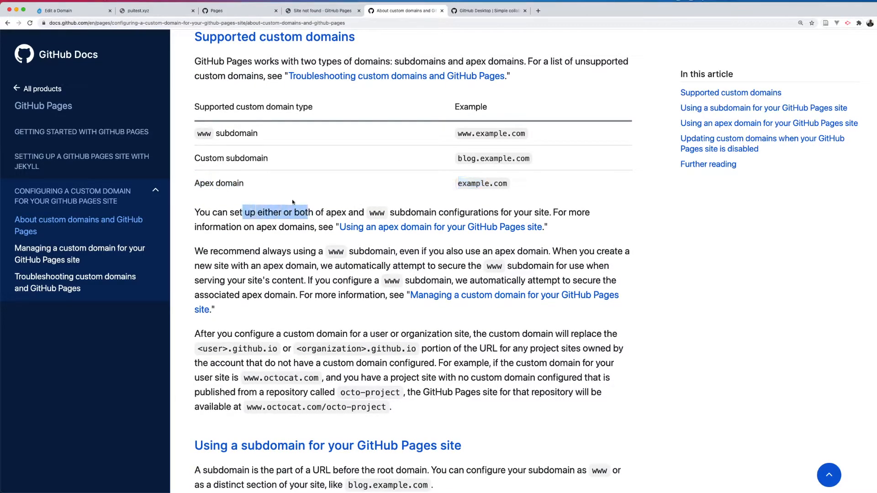
triple_click(234, 189)
click(422, 186)
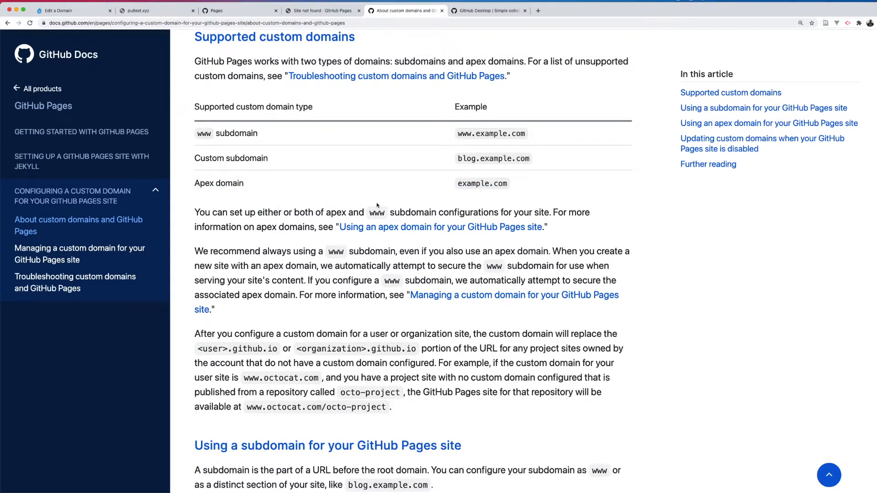
drag(262, 227, 297, 227)
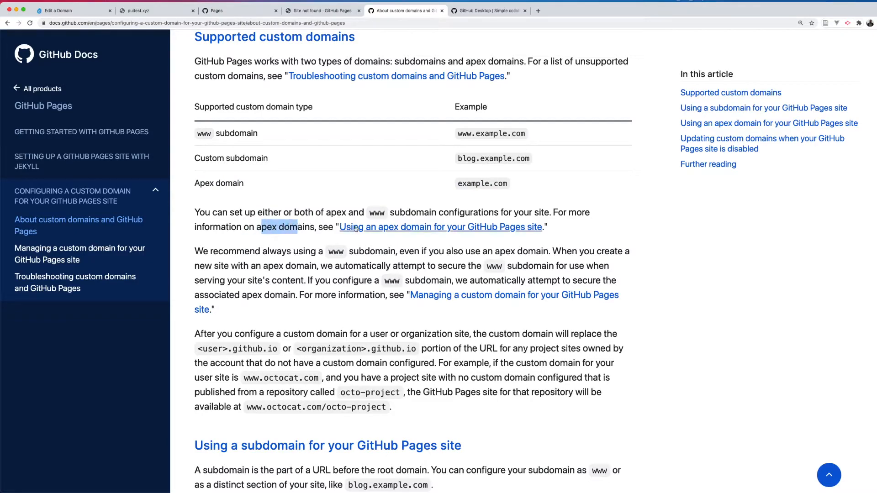
click(372, 228)
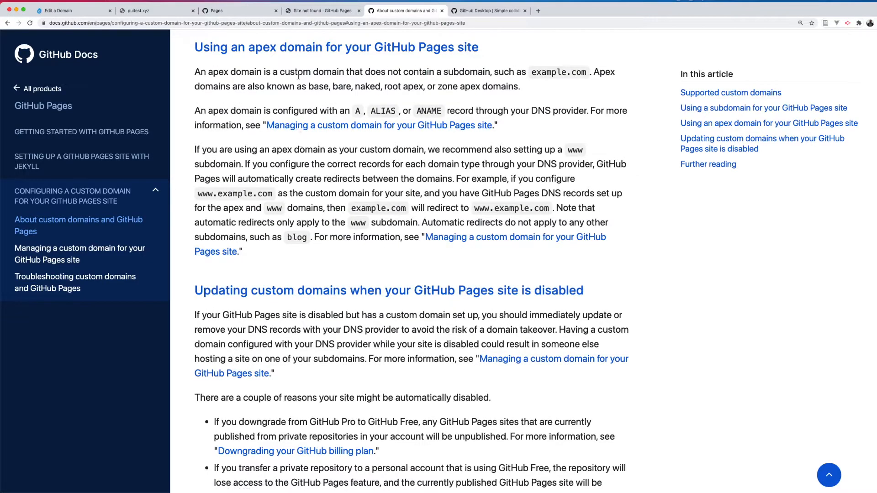
Read how an apex domain is defined, which DNS record types configure it, and the recommendation about the www subdomain
drag(278, 71, 551, 67)
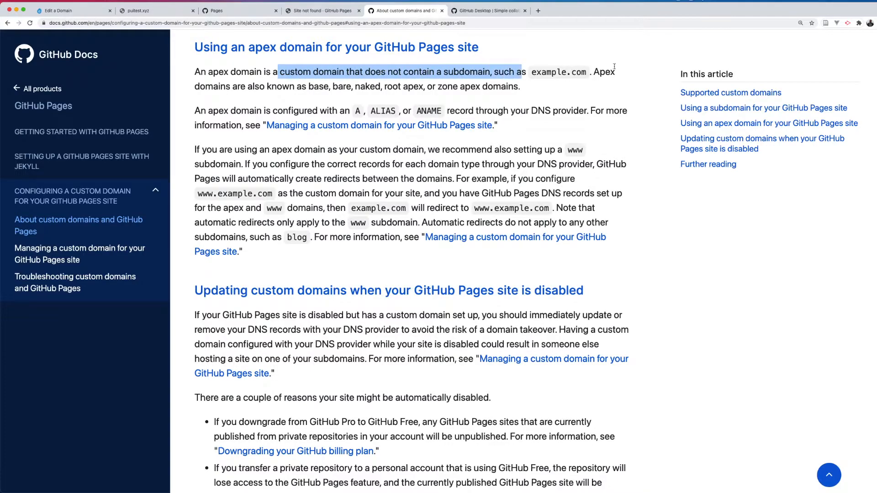
drag(218, 88, 508, 86)
drag(214, 112, 345, 112)
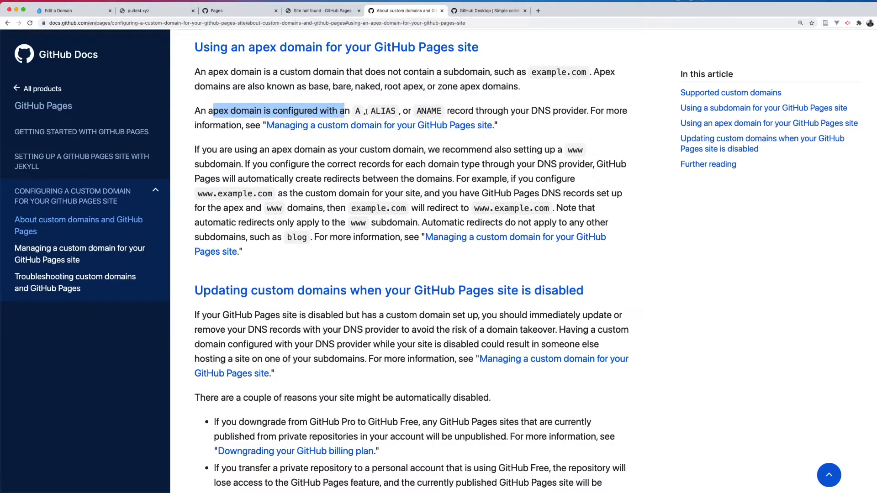
double_click(358, 111)
double_click(383, 111)
double_click(429, 111)
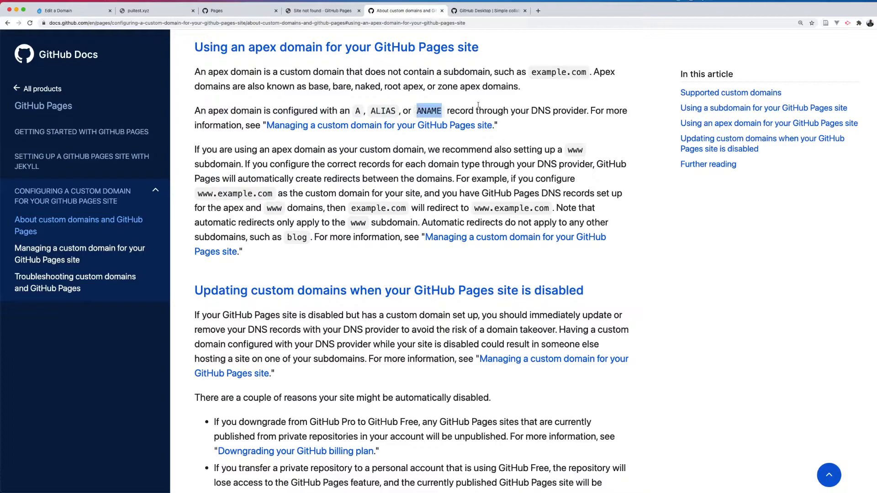
drag(460, 112, 593, 108)
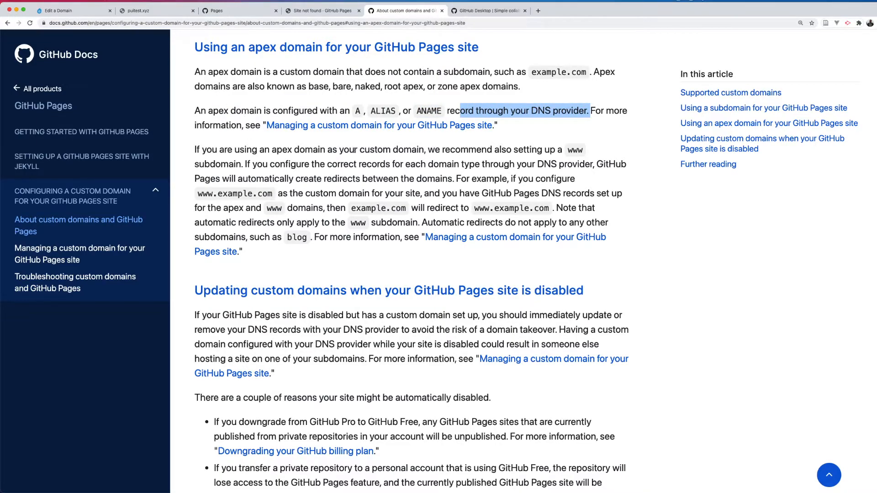
drag(383, 149, 429, 148)
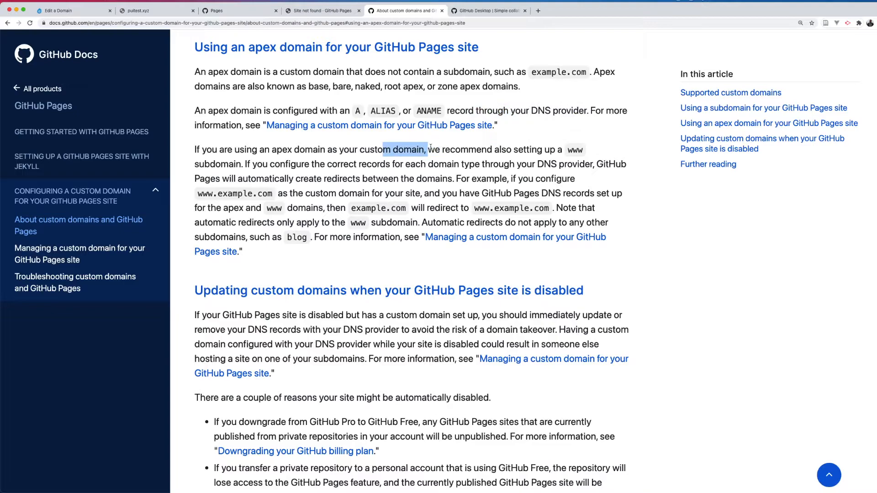
double_click(575, 150)
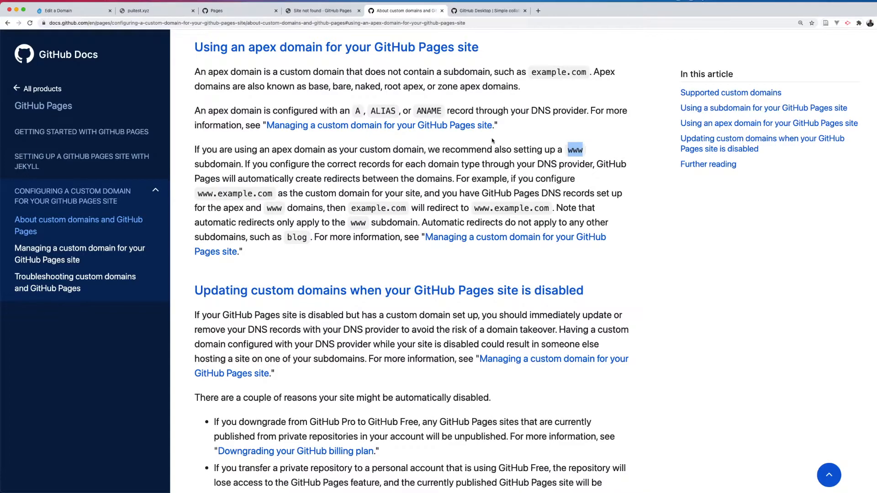
Open the "Managing a custom domain for your GitHub Pages site" article and read the apex domain instructions through step 4
click(370, 128)
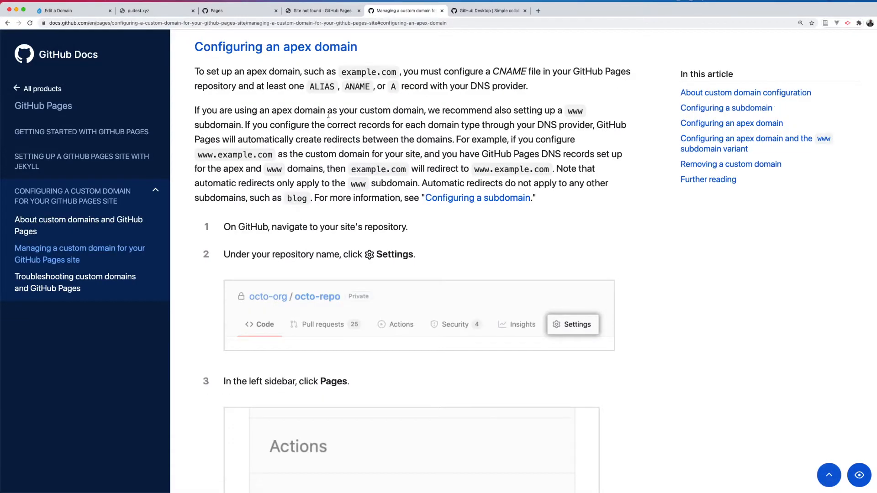
scroll(369, 129, down, 2)
scroll(248, 178, down, 7)
scroll(247, 177, down, 6)
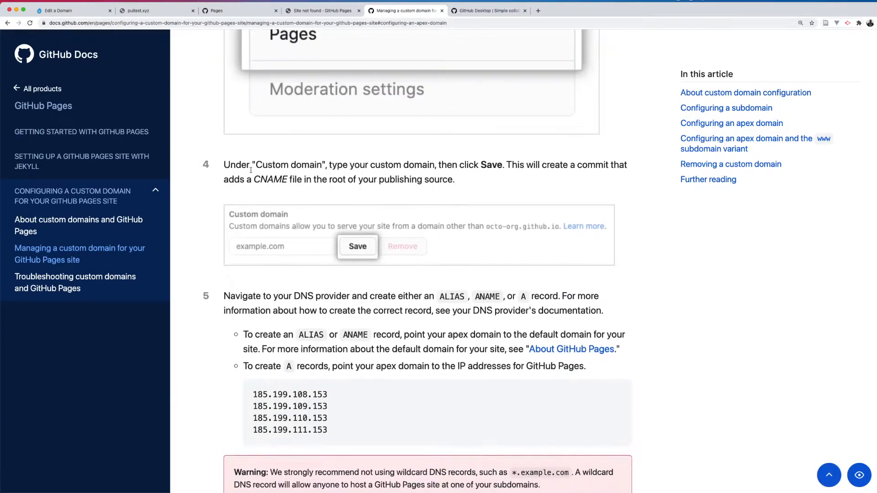
scroll(297, 215, up, 5)
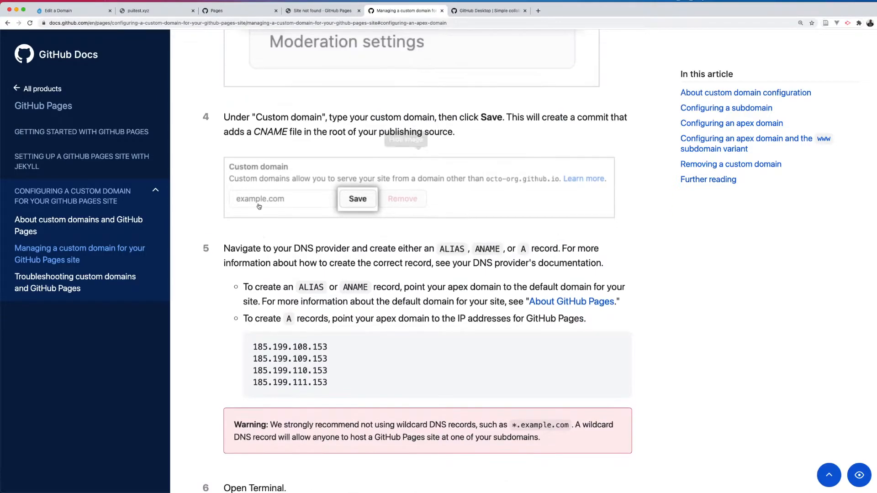
scroll(256, 183, down, 2)
drag(247, 234, 354, 234)
scroll(368, 262, down, 1)
drag(403, 223, 518, 222)
scroll(519, 219, down, 3)
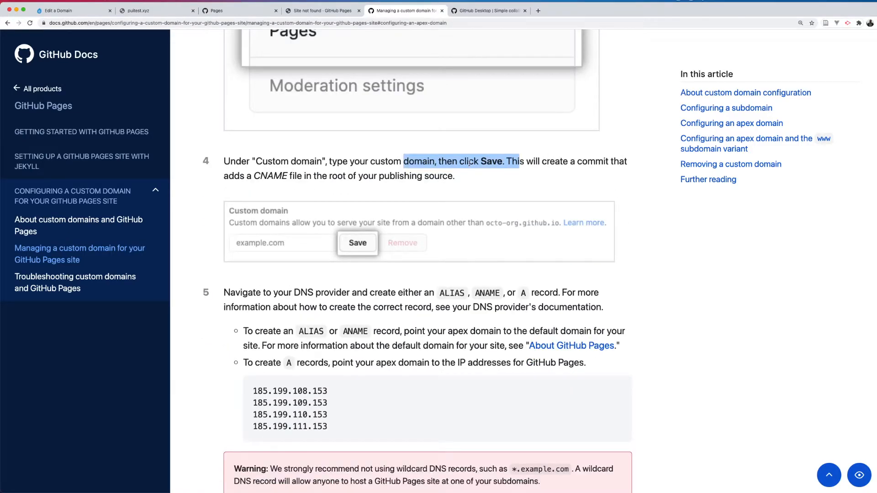
scroll(471, 163, down, 1)
triple_click(342, 157)
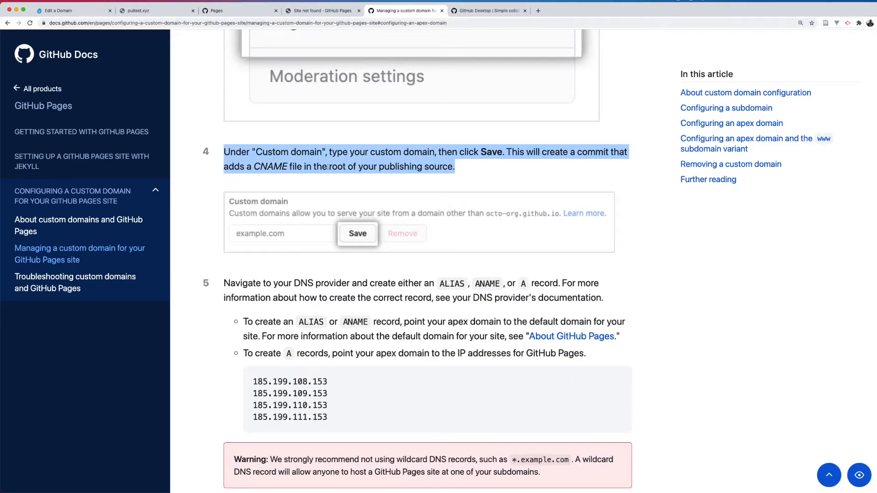
Take the puitest.xyz domain name from the Dynadot domain page and save it as the custom domain in the GitHub Pages settings
click(84, 12)
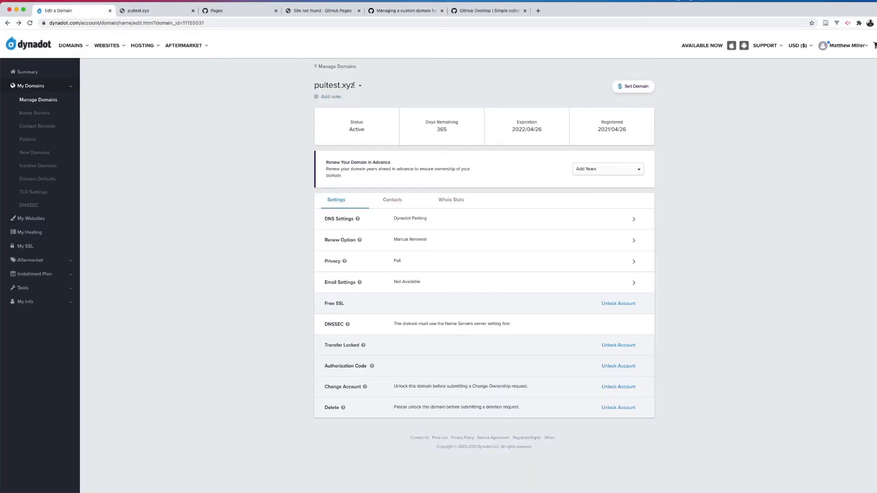
drag(314, 87, 313, 87)
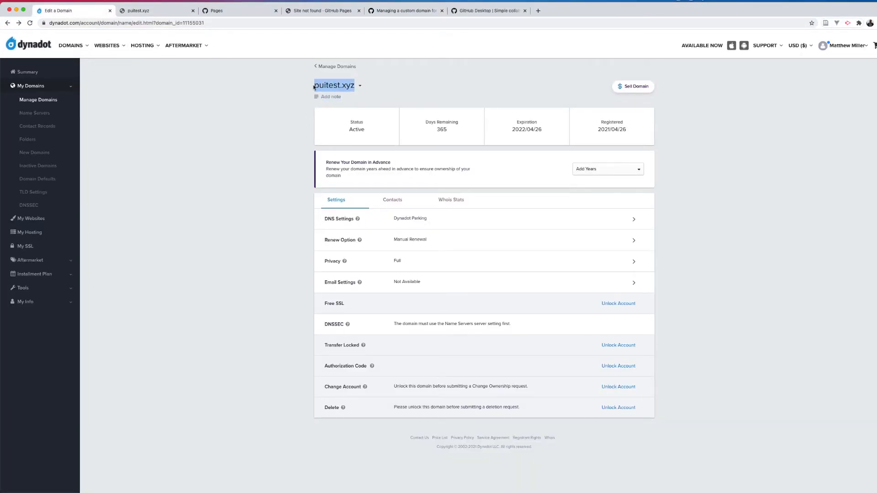
click(322, 11)
click(388, 10)
click(487, 11)
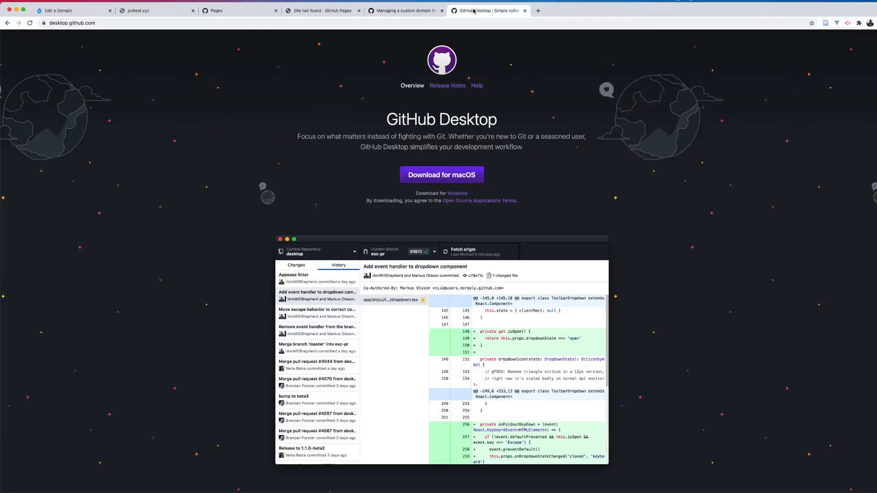
click(322, 11)
click(230, 10)
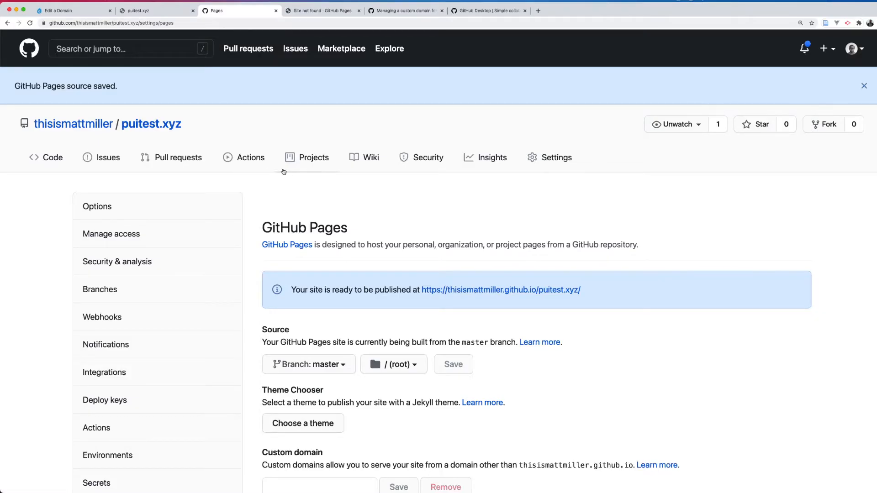
scroll(334, 269, down, 5)
click(338, 306)
text(puitest.xyz)
click(395, 316)
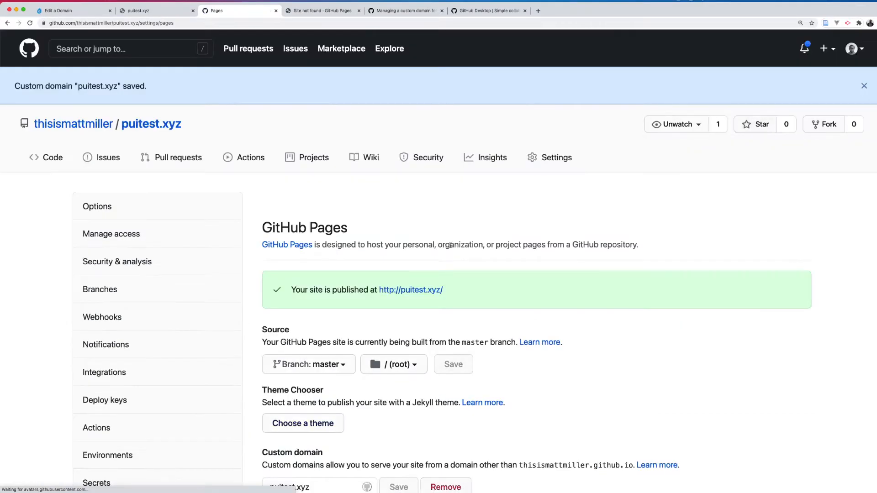
Review the published site address and the DNS check notice for the custom domain
scroll(439, 205, down, 3)
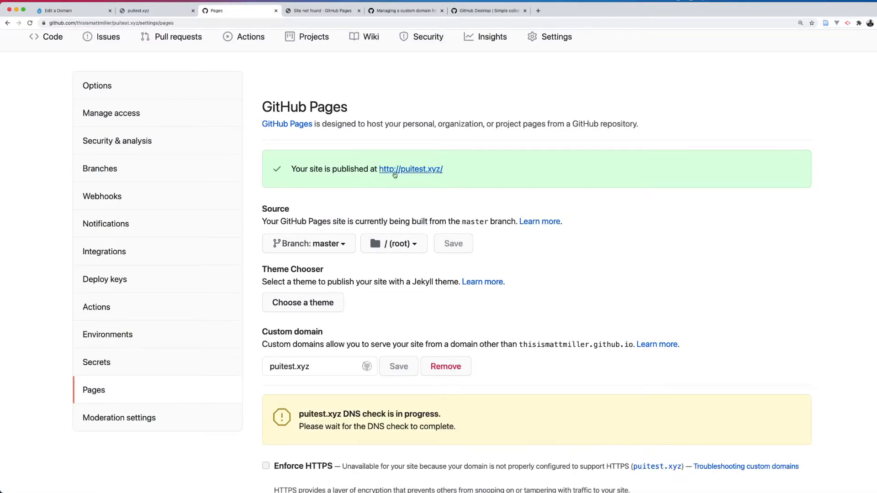
scroll(399, 184, down, 3)
drag(328, 326, 455, 343)
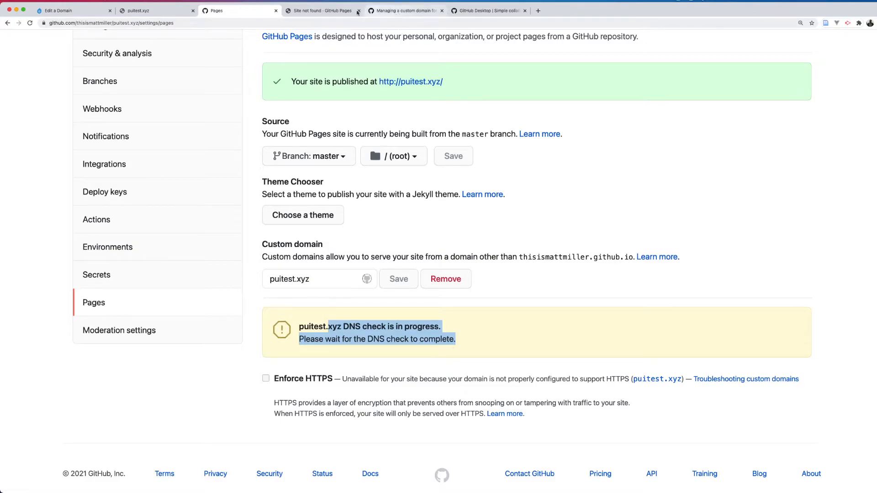
Read step 5 of the custom domain article about creating an ALIAS, ANAME or A record at the DNS provider
click(488, 10)
click(423, 10)
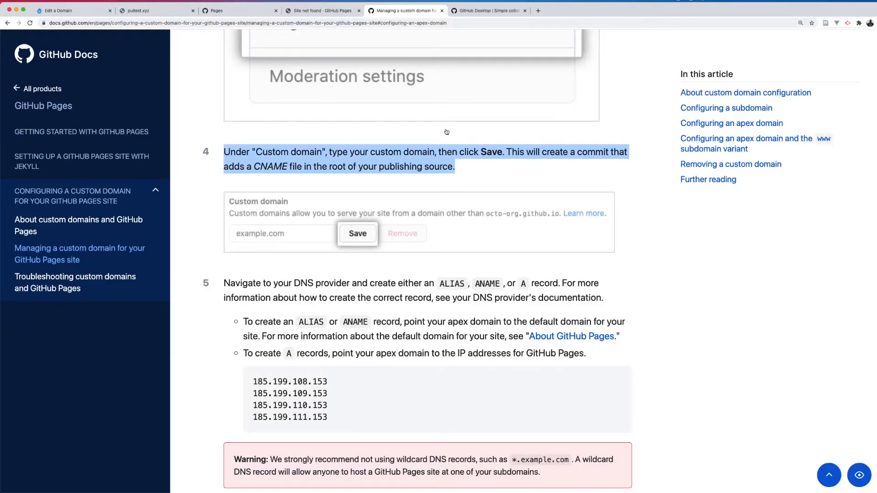
scroll(420, 209, down, 2)
drag(261, 228, 424, 228)
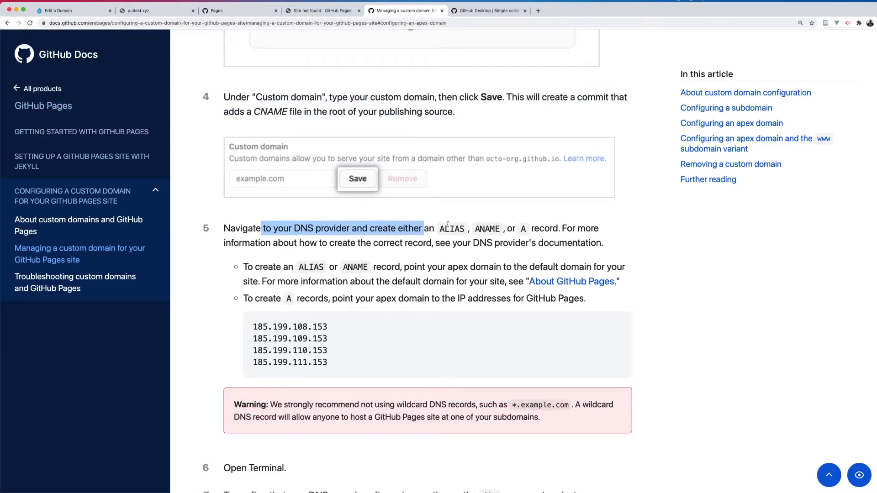
double_click(449, 228)
double_click(486, 229)
click(527, 229)
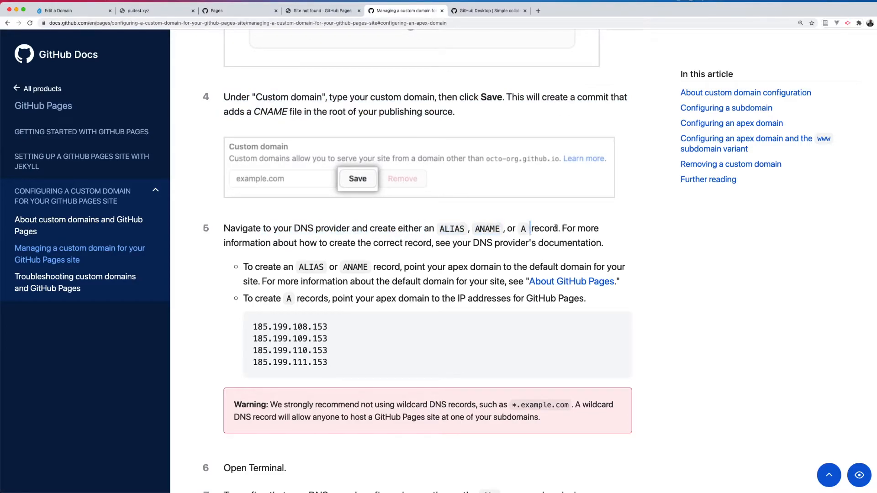
drag(304, 242, 502, 242)
scroll(514, 239, down, 1)
scroll(266, 236, down, 1)
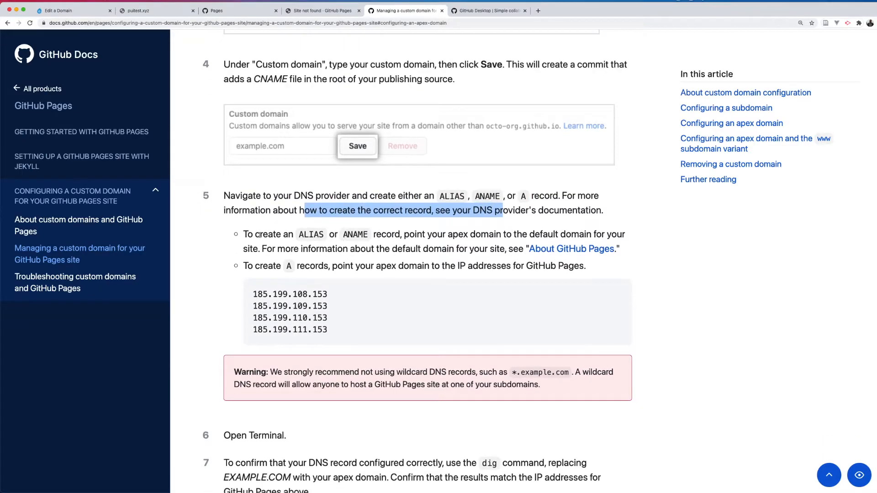
Read how ALIAS or ANAME records and A records point the apex domain to GitHub Pages, including the listed IP addresses
double_click(268, 234)
click(282, 233)
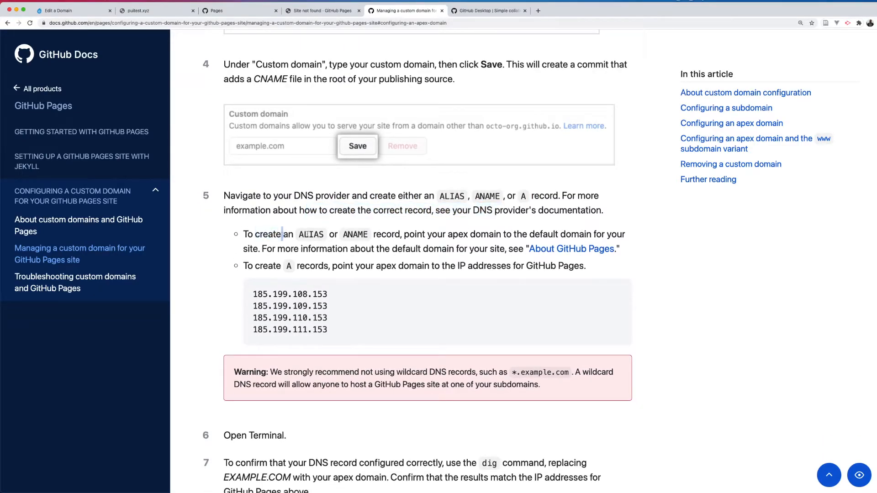
double_click(359, 234)
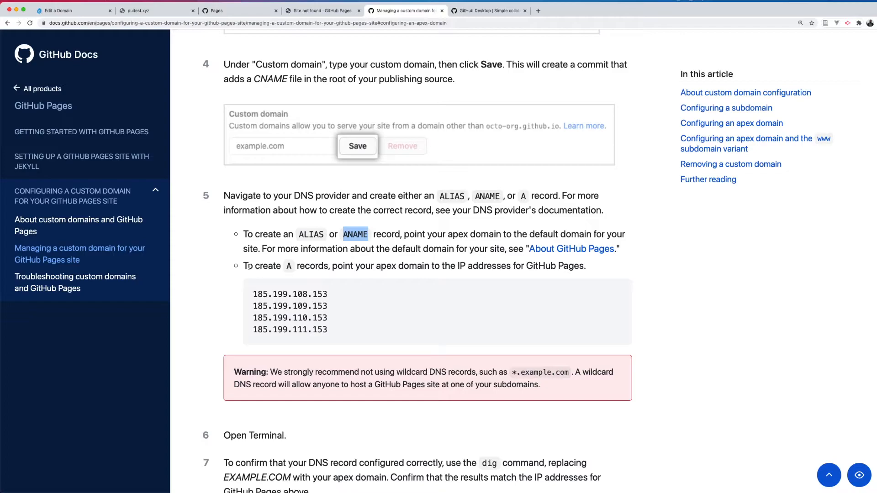
drag(329, 266, 420, 266)
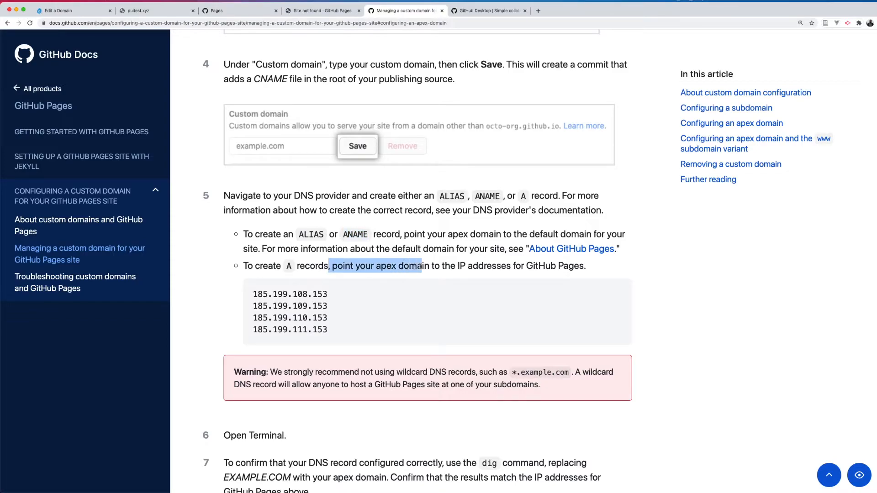
scroll(485, 260, down, 1)
click(555, 254)
scroll(422, 264, down, 1)
scroll(259, 251, down, 2)
click(289, 242)
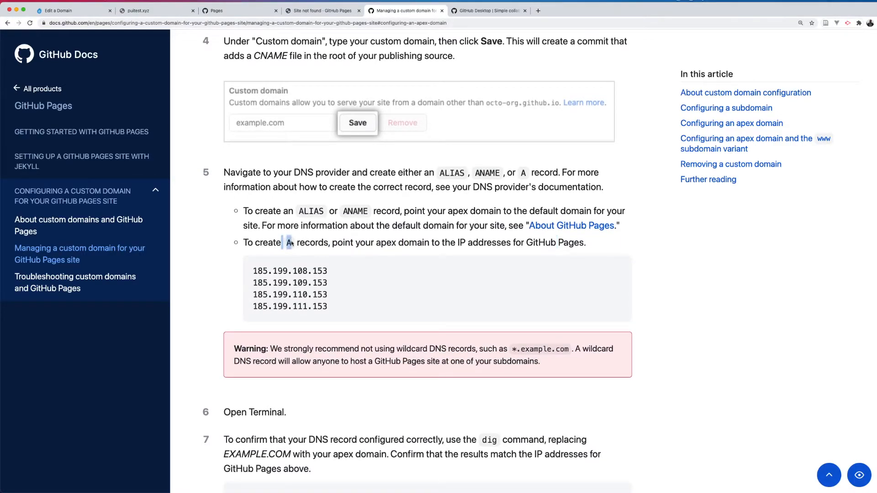
scroll(298, 241, down, 2)
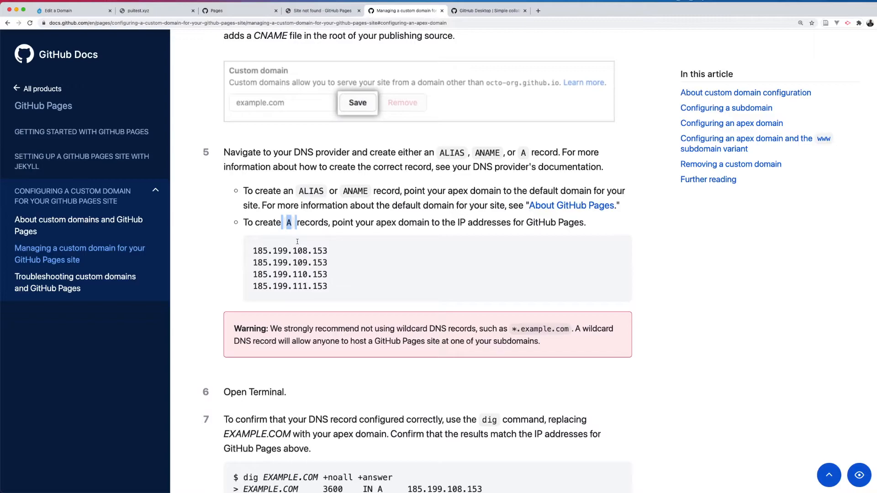
scroll(297, 244, down, 1)
drag(252, 242, 330, 278)
click(326, 252)
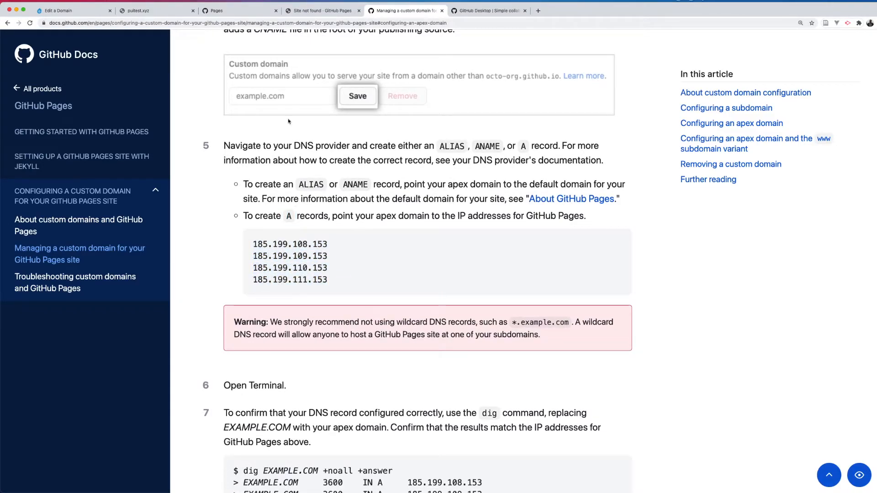
Open the DNS settings of puitest.xyz at Dynadot and switch them to Dynadot DNS
click(95, 15)
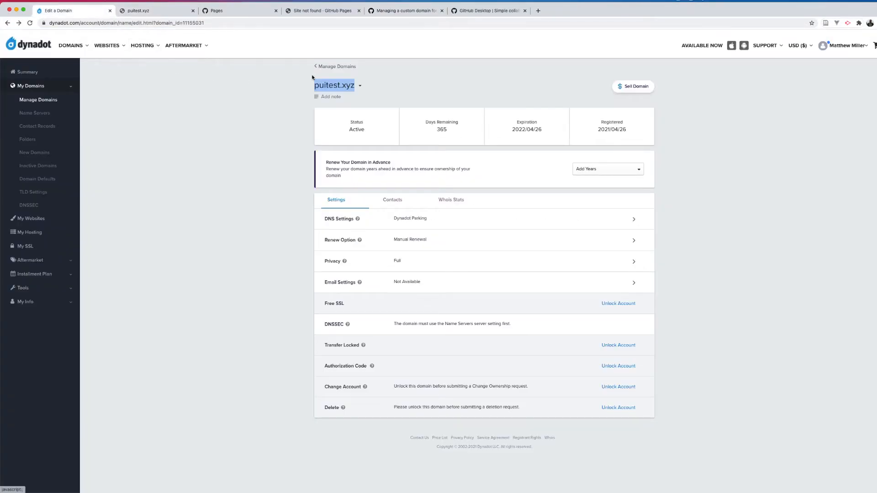
key(super+equal)
key(super+equal)
key(super+equal)
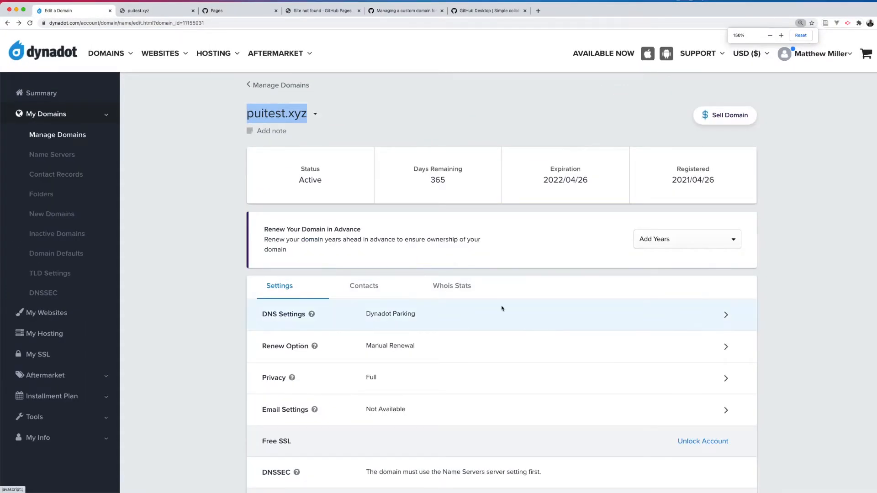
click(725, 315)
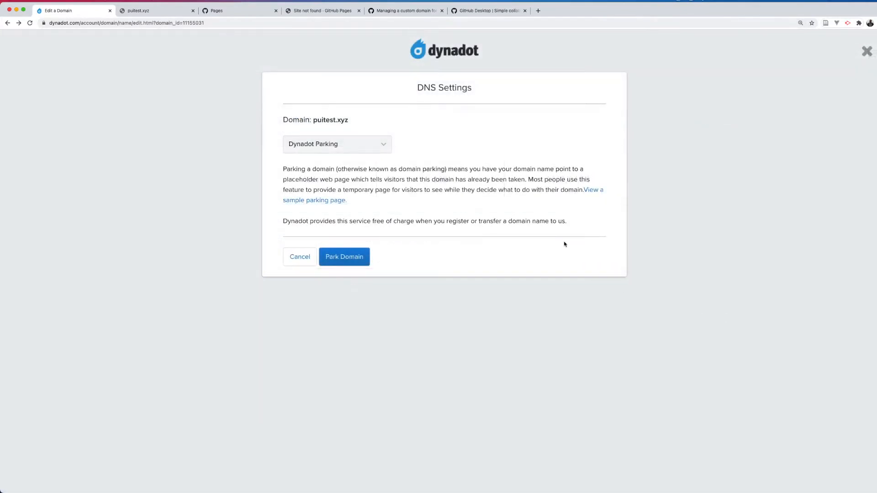
click(352, 141)
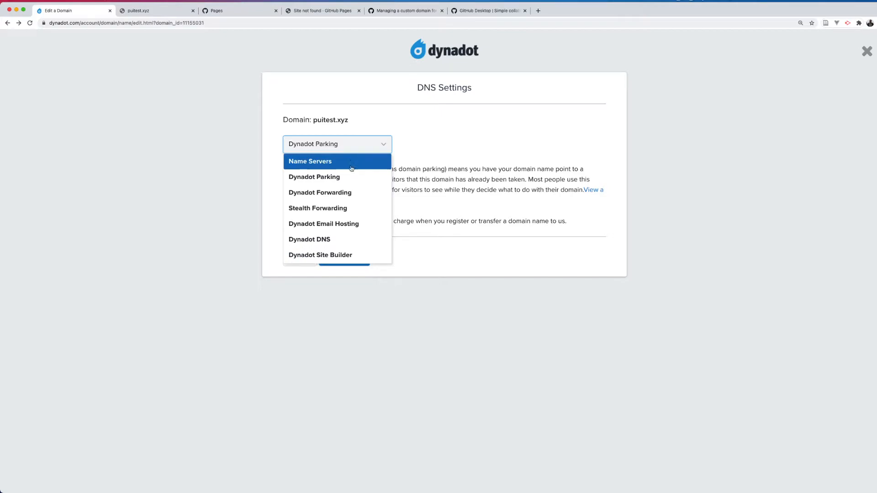
click(326, 240)
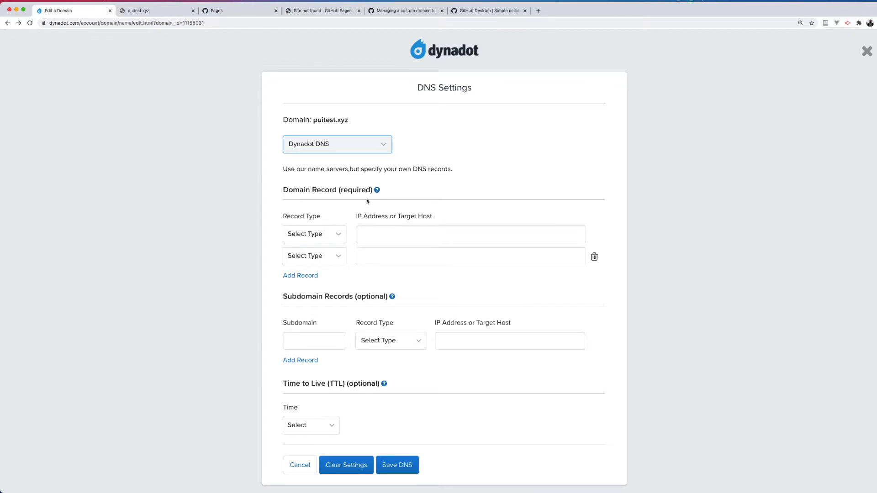
Set the first domain record to type A with the IP address 185.199.108.153 taken from the GitHub Docs article
key(super+plus)
key(super+plus)
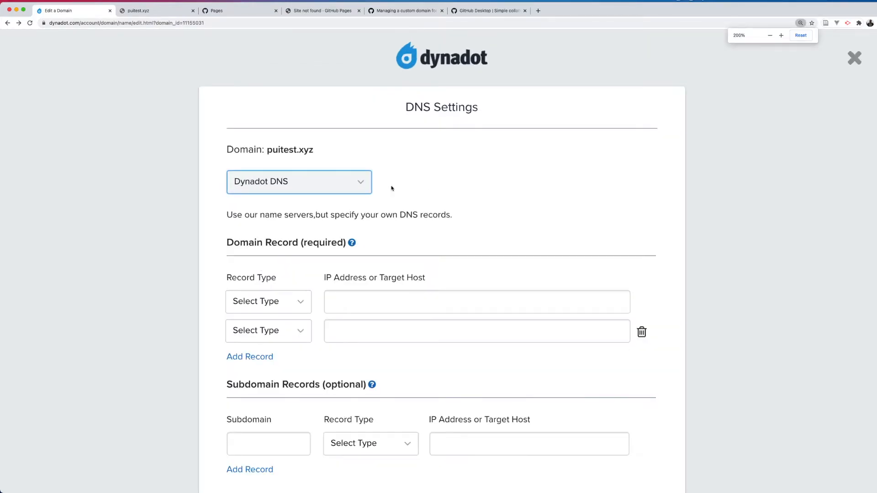
scroll(462, 180, down, 2)
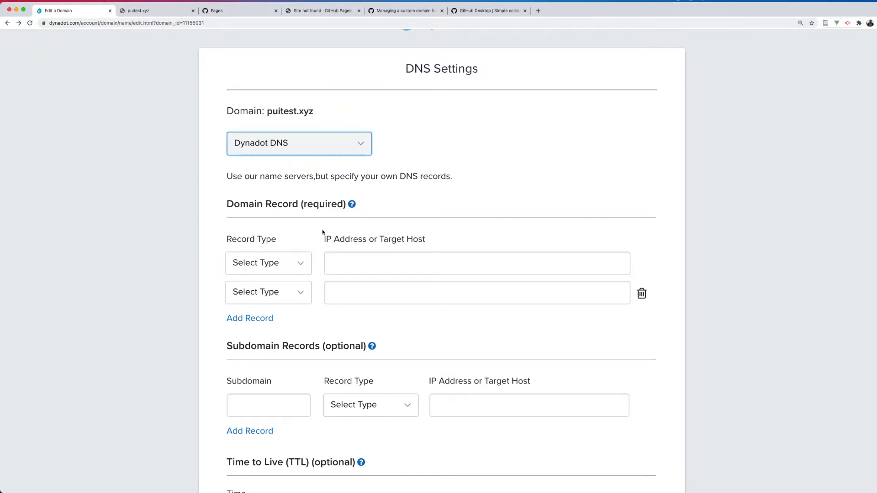
scroll(273, 217, down, 2)
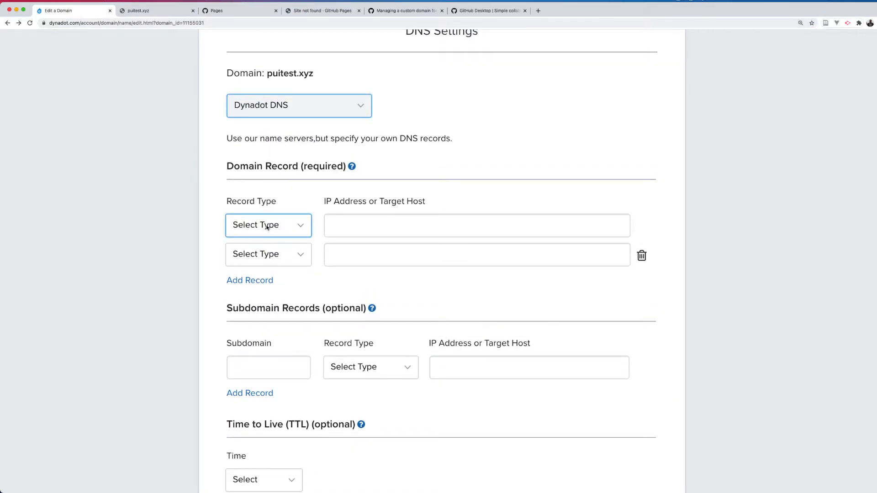
click(265, 227)
click(260, 269)
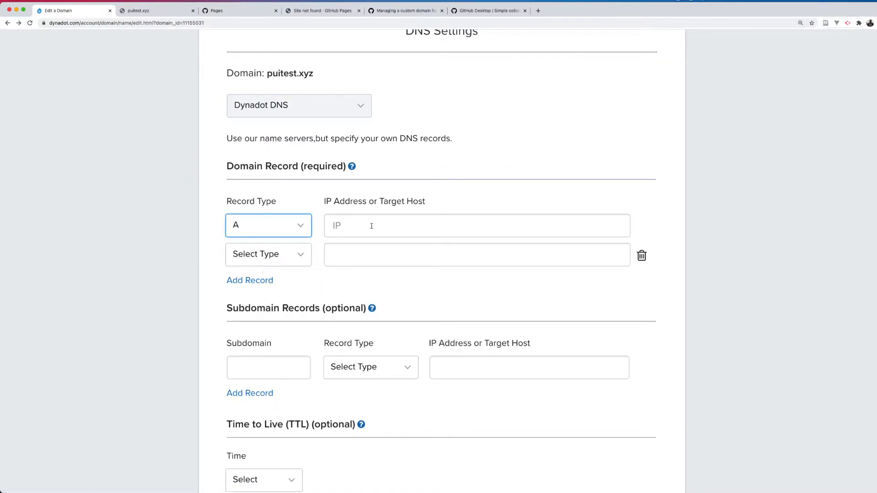
click(404, 11)
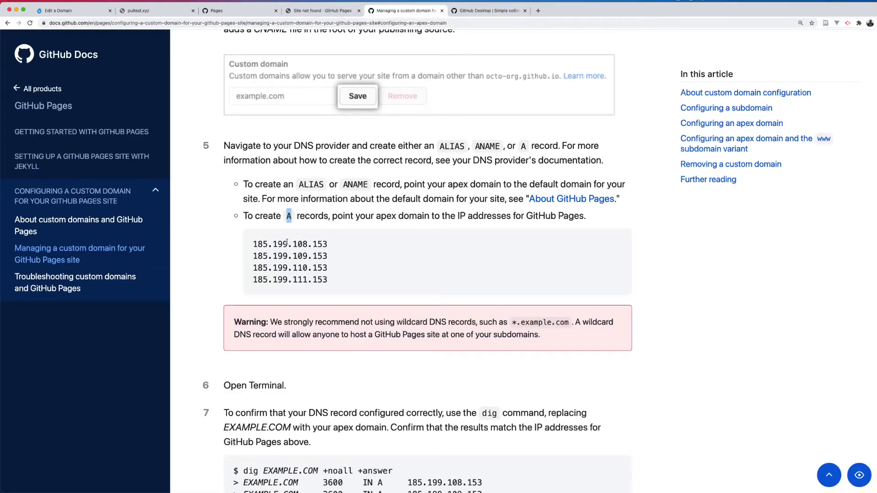
drag(251, 247, 349, 244)
key(super+c)
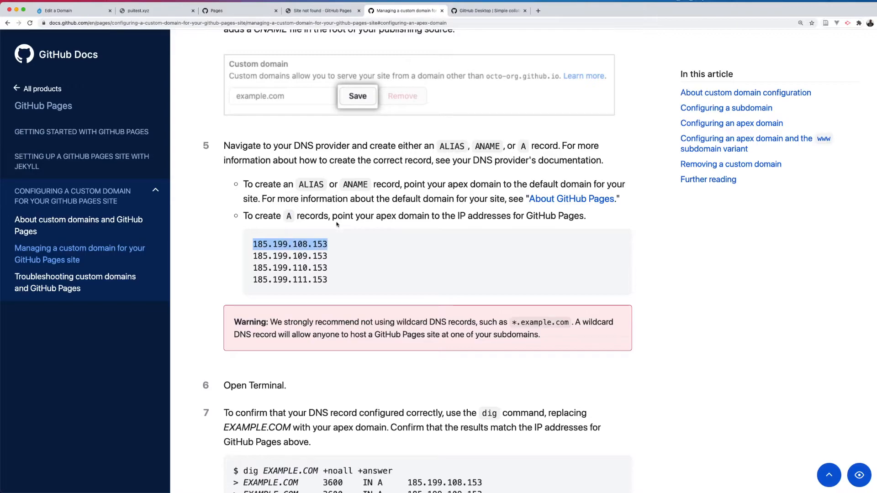
click(138, 11)
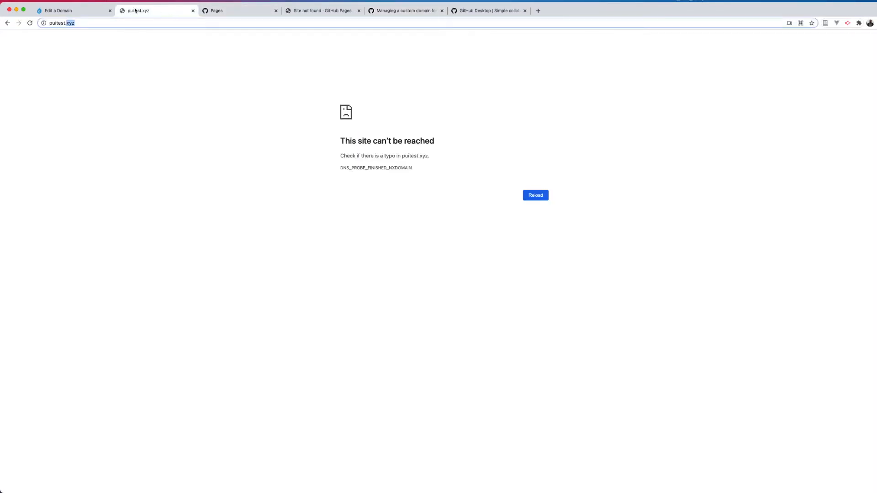
click(73, 12)
drag(73, 12, 315, 16)
click(349, 225)
key(super+v)
Set the second domain record to type A with the IP address 185.199.109.153 copied from the GitHub Docs list
click(293, 254)
click(302, 296)
click(333, 256)
click(240, 10)
click(315, 10)
click(392, 10)
double_click(294, 256)
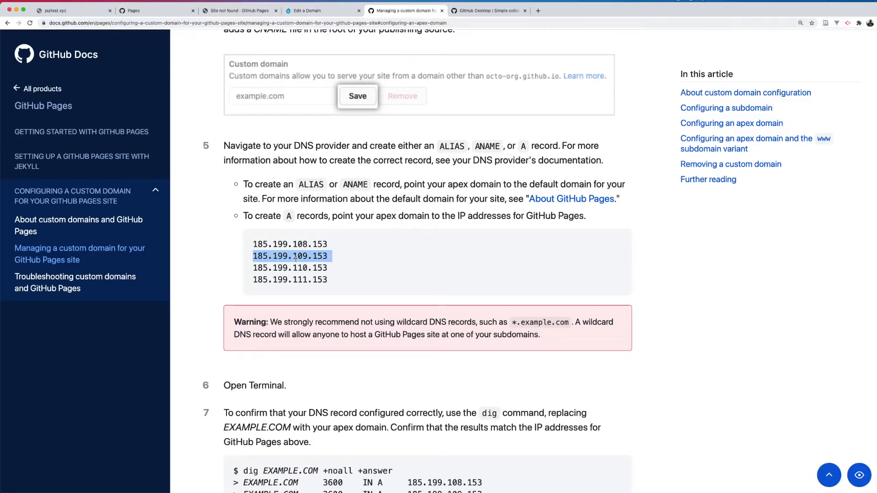
drag(328, 255, 254, 257)
key(super+c)
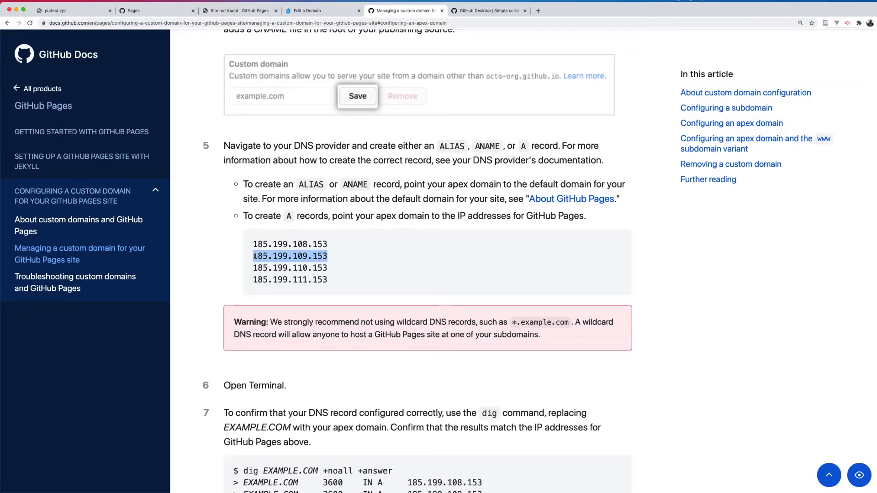
click(316, 10)
key(super+v)
Add a third domain record of type A with the IP address 185.199.110.153 from the GitHub Docs list
click(261, 280)
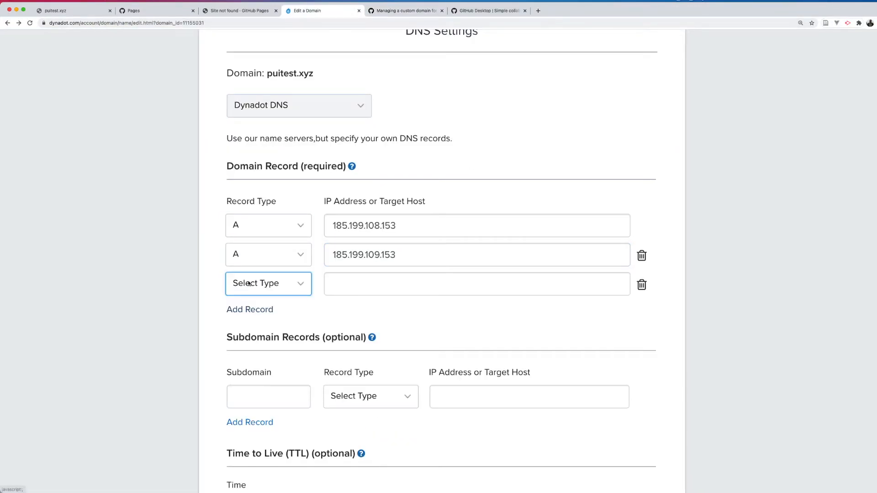
click(254, 284)
click(254, 327)
click(335, 282)
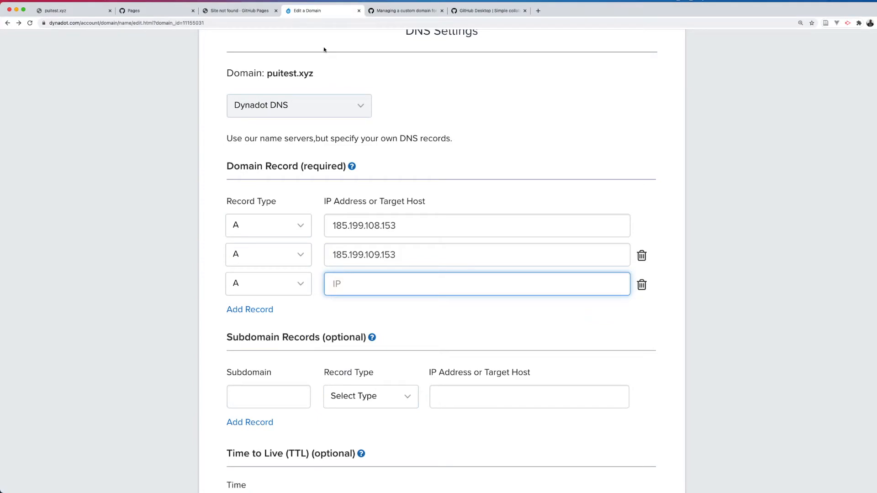
click(384, 13)
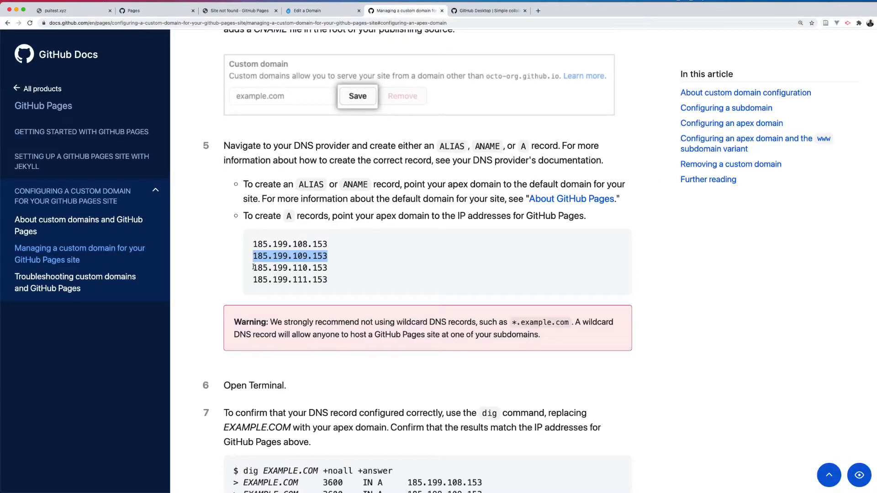
drag(253, 268, 339, 267)
key(super+c)
click(311, 11)
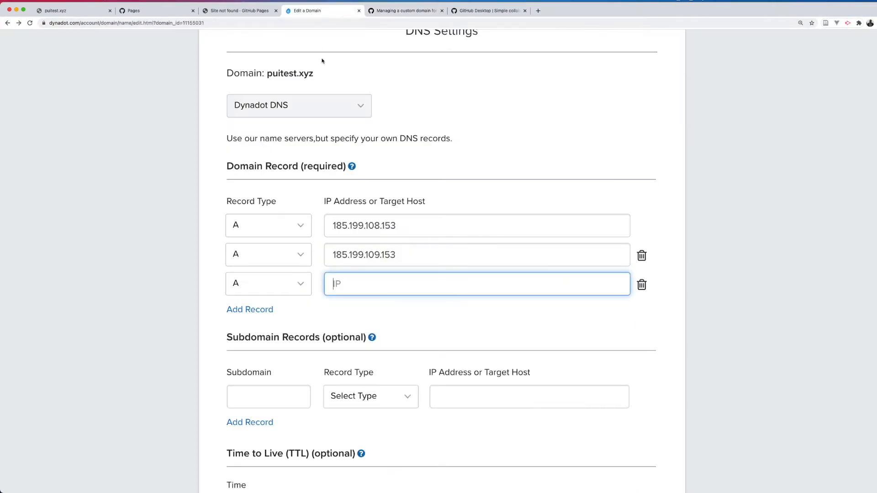
key(super+v)
Add a fourth domain record of type A with the IP address 185.199.111.153 from the GitHub Docs list
click(253, 310)
click(255, 313)
click(258, 354)
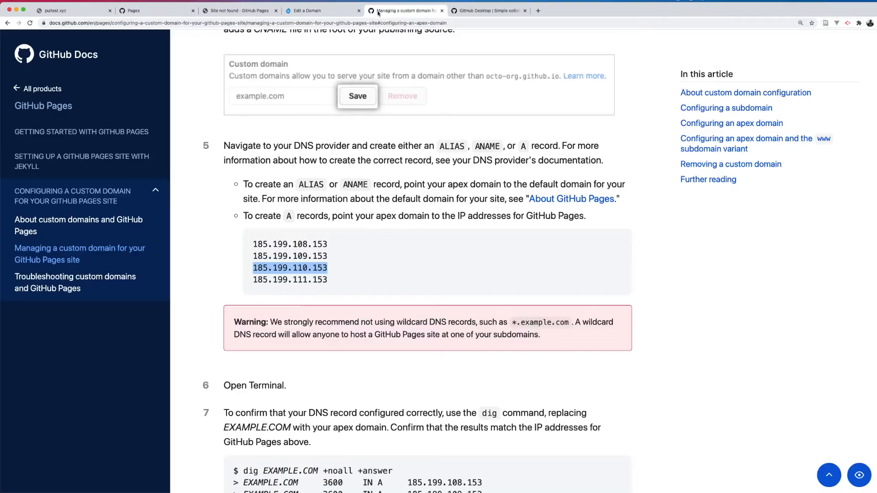
click(402, 11)
drag(254, 279, 327, 279)
key(super+c)
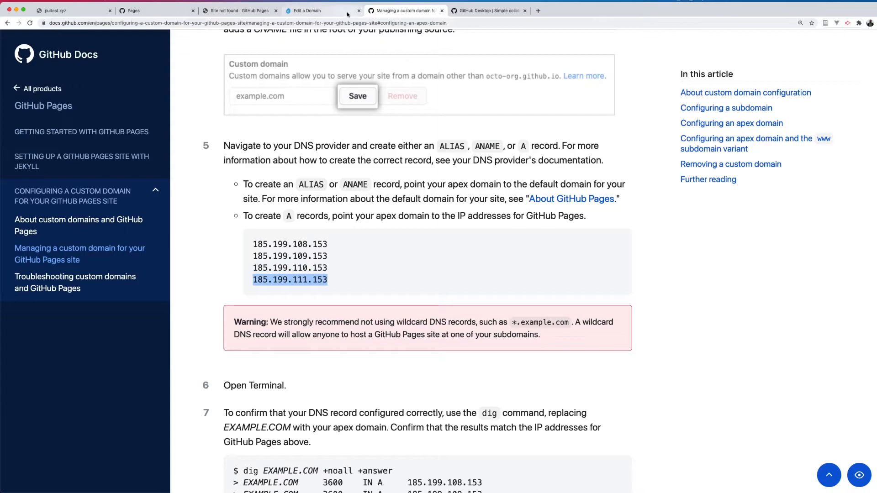
click(330, 11)
click(341, 313)
key(super+v)
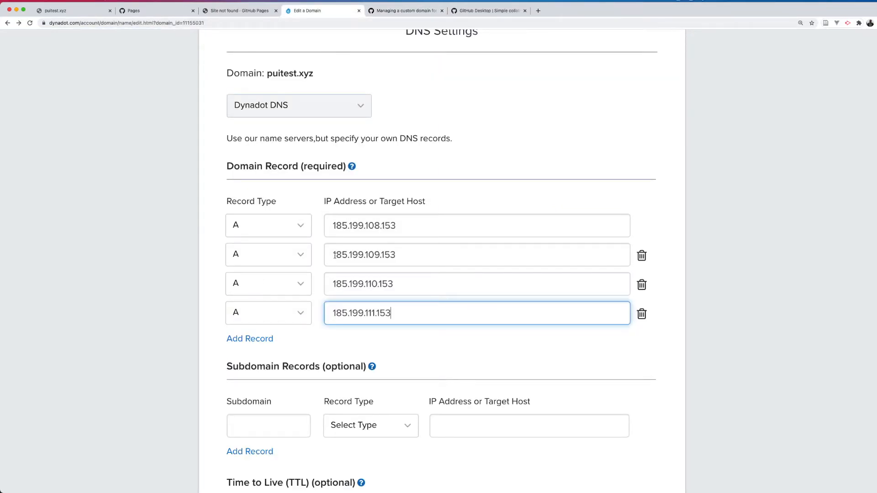
Fill in a www subdomain record of type A with the IP address 185.199.111.153
scroll(335, 255, down, 2)
scroll(335, 255, down, 3)
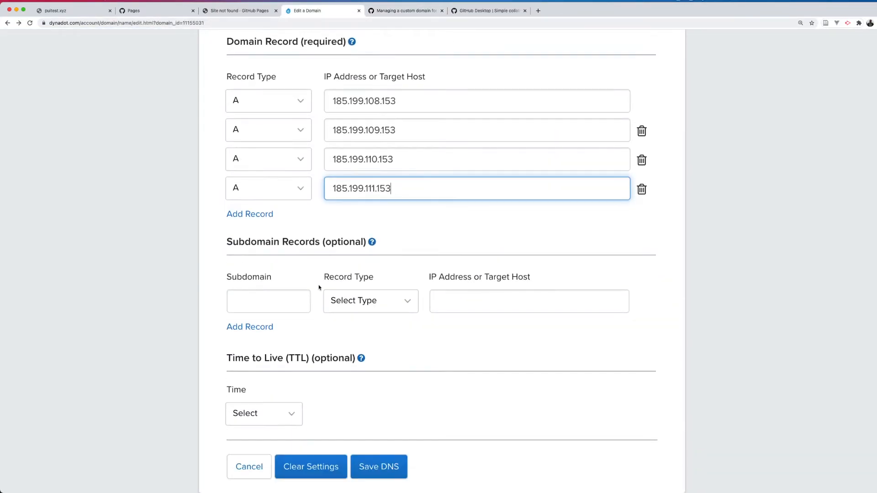
click(366, 301)
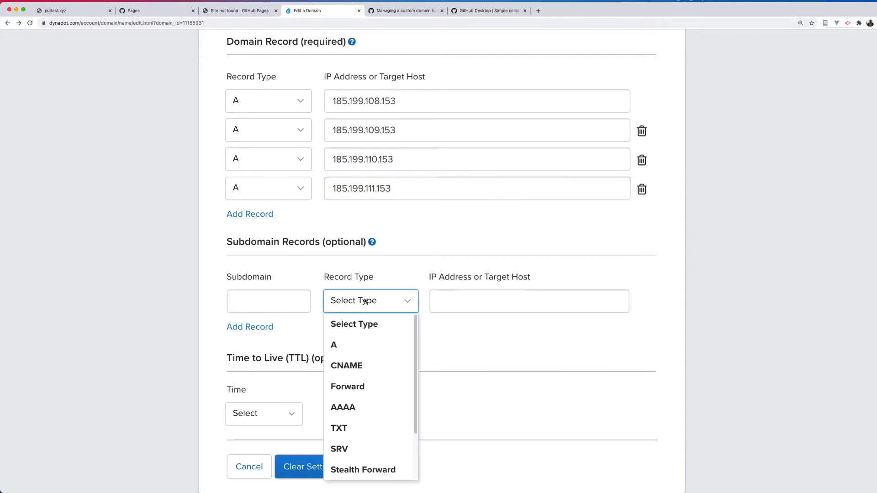
click(285, 304)
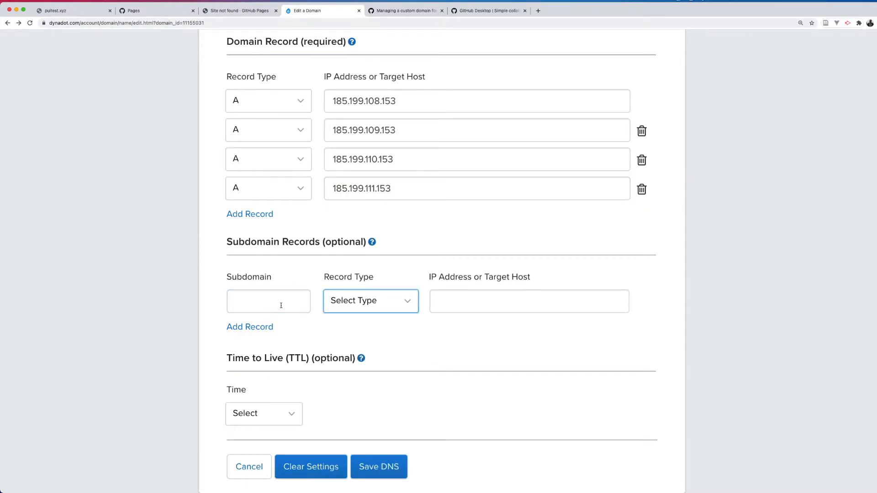
click(281, 306)
text(www)
click(367, 301)
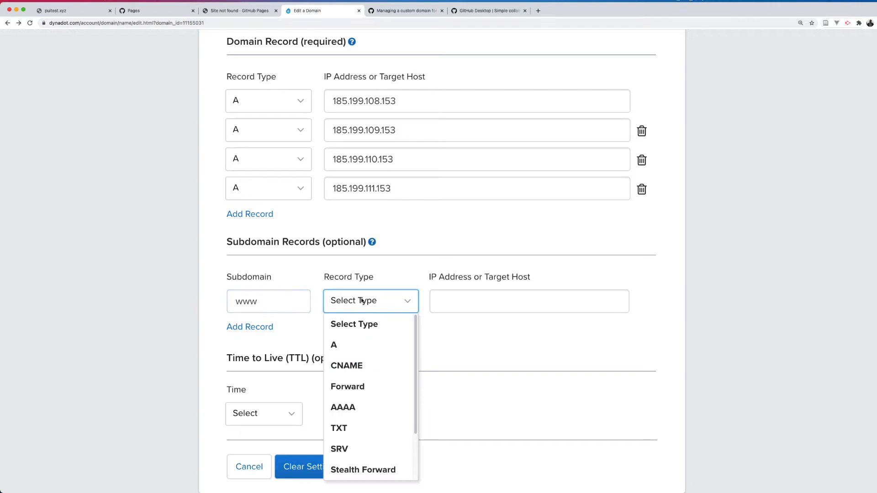
click(386, 345)
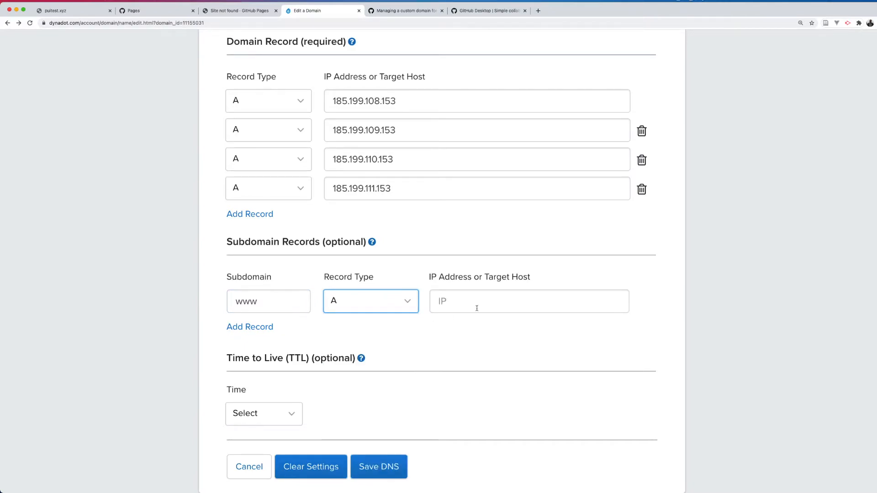
click(485, 299)
text(185.199.111.153)
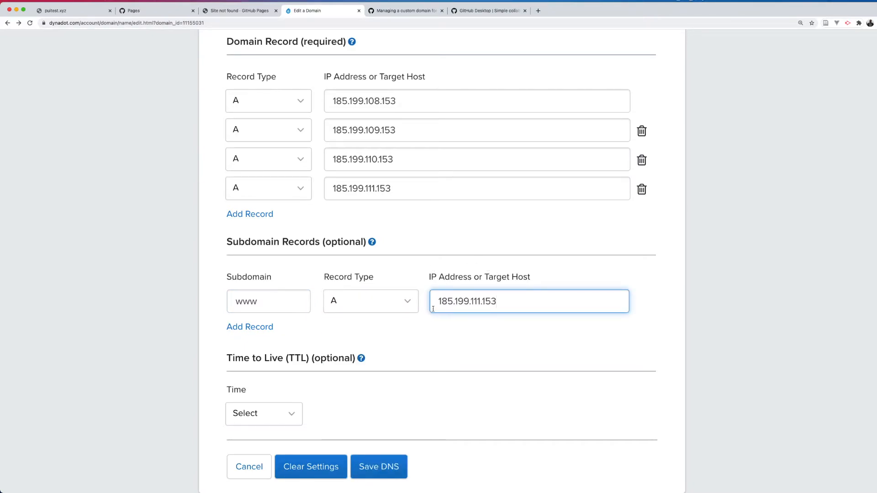
click(396, 307)
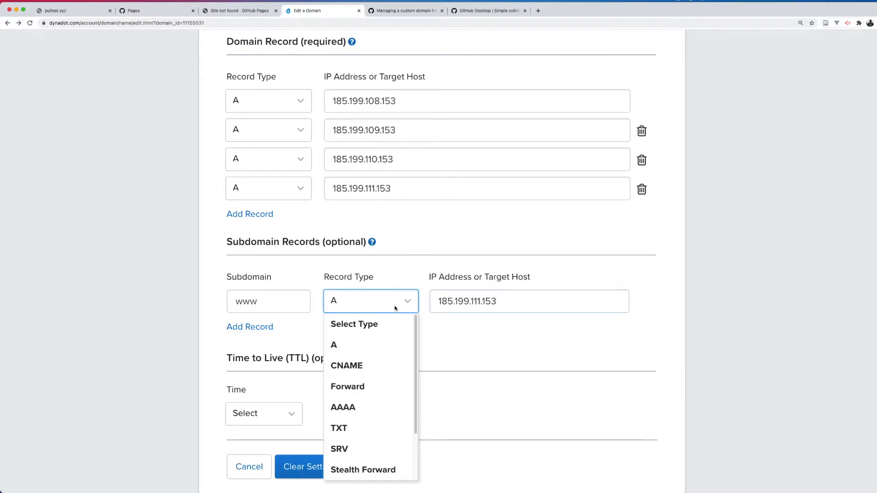
scroll(376, 376, up, 2)
scroll(386, 361, down, 2)
click(360, 346)
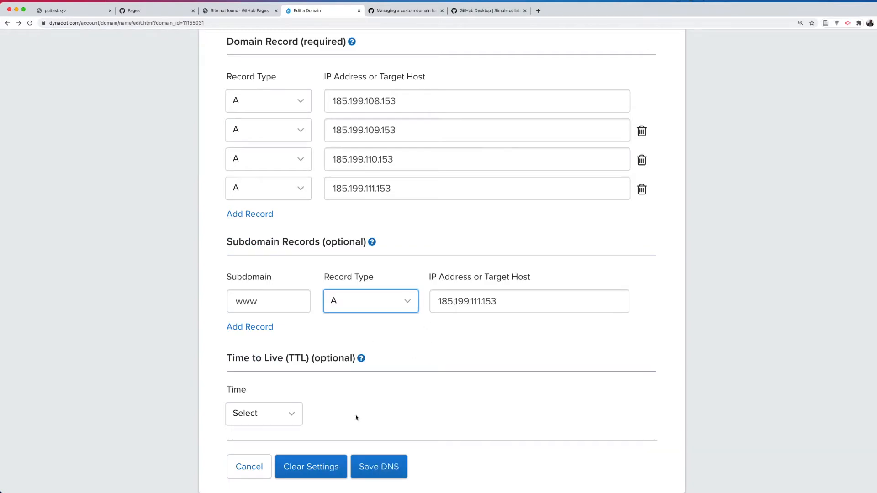
Set the time to live to 5 minutes and save the DNS settings for puitest.xyz
click(297, 421)
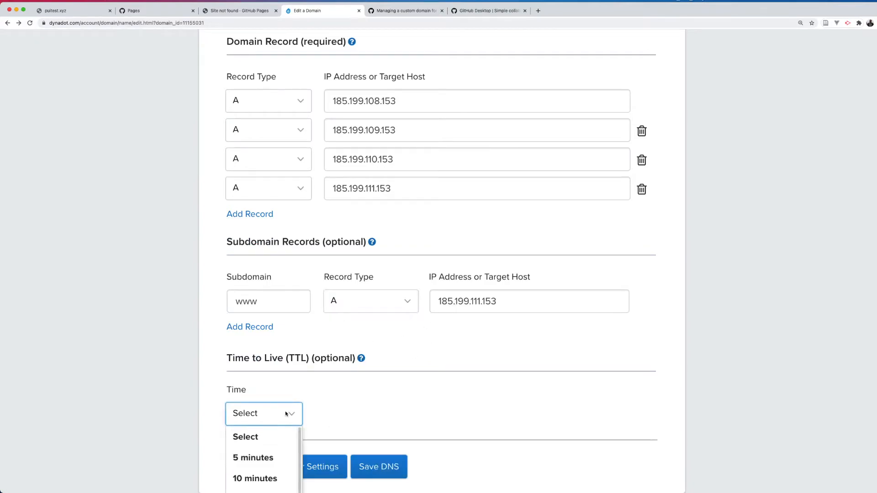
click(280, 456)
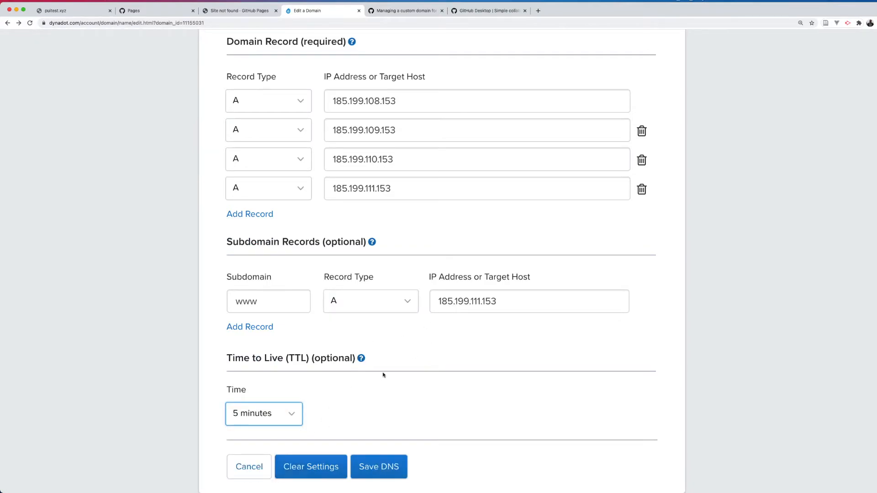
click(388, 470)
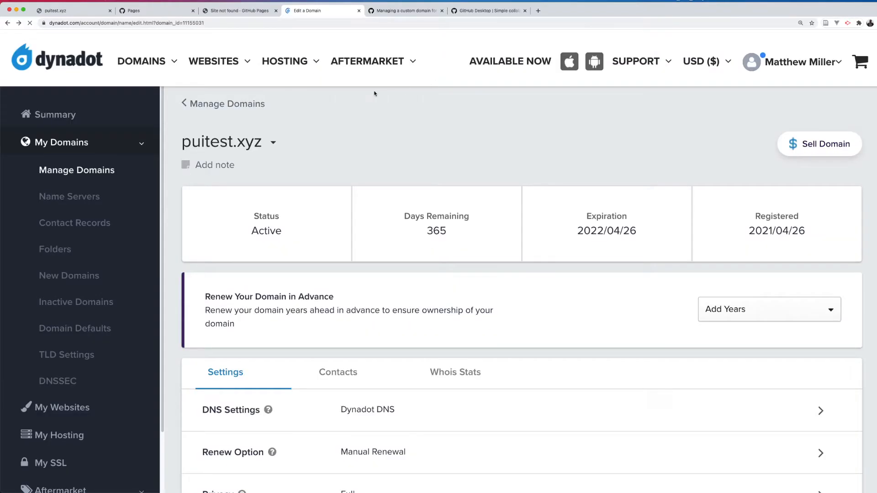
scroll(460, 154, down, 3)
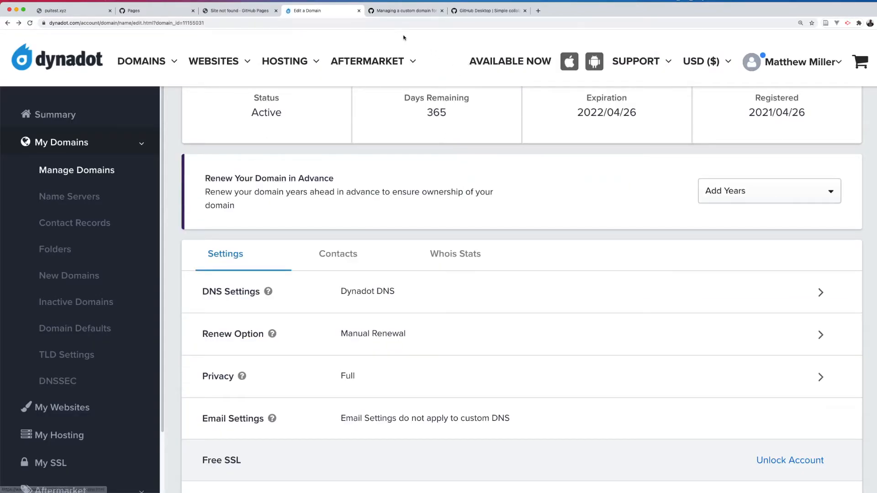
Load puitest.xyz in the browser to check what the domain serves
click(402, 13)
click(309, 12)
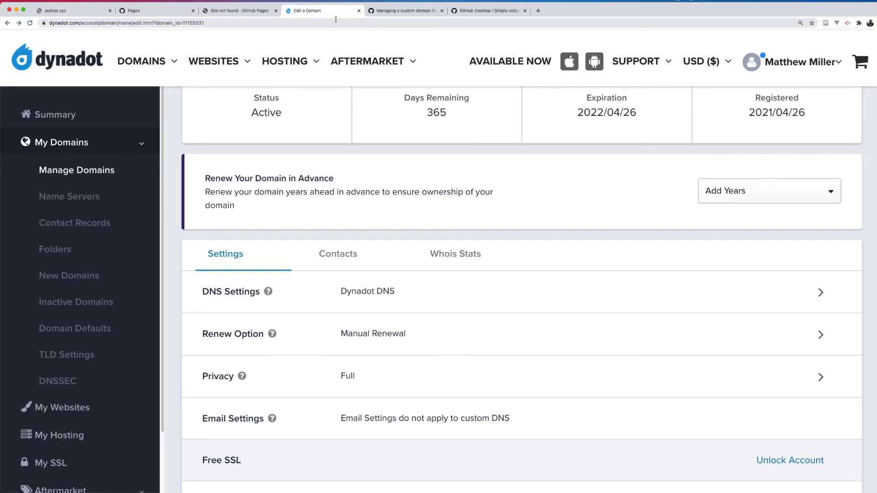
click(158, 11)
click(96, 15)
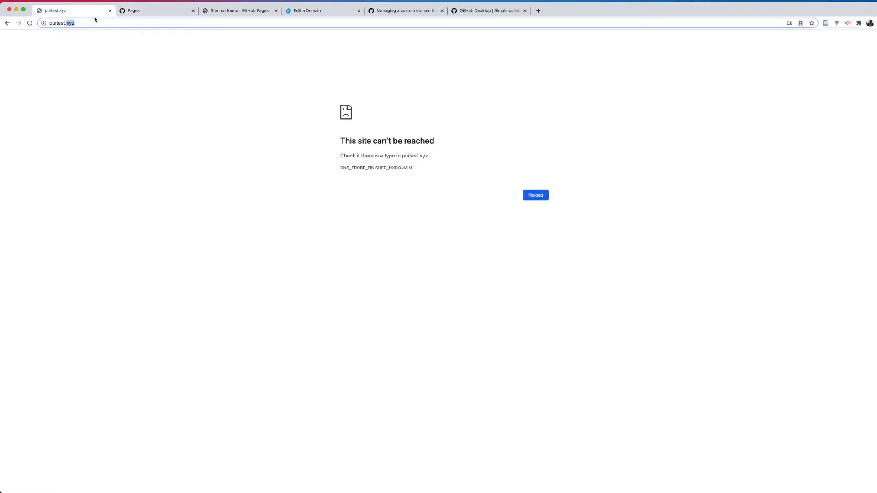
key(Return)
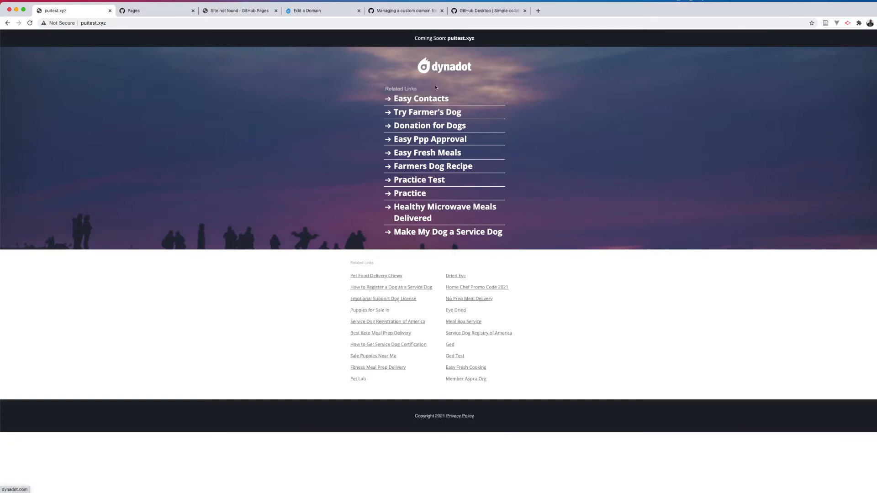
click(154, 23)
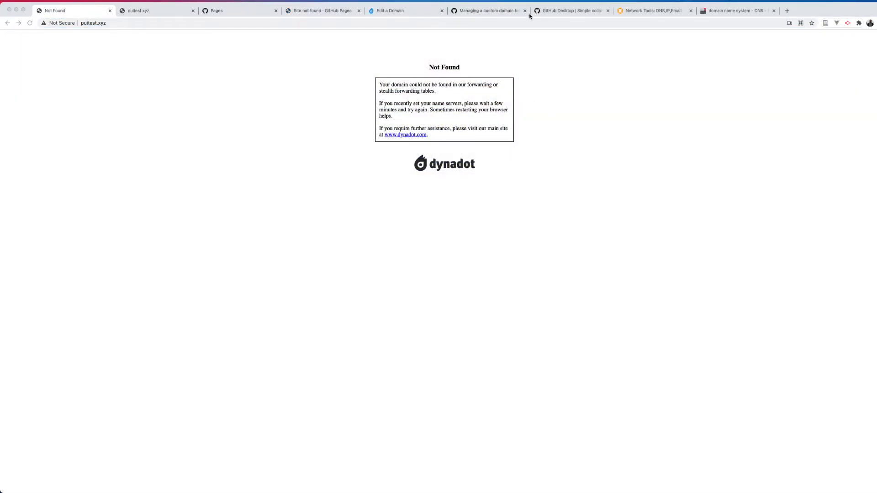
Compare the two open puitest.xyz pages and reload the one showing the site's Hello heading
click(112, 23)
drag(361, 74, 282, 94)
click(275, 91)
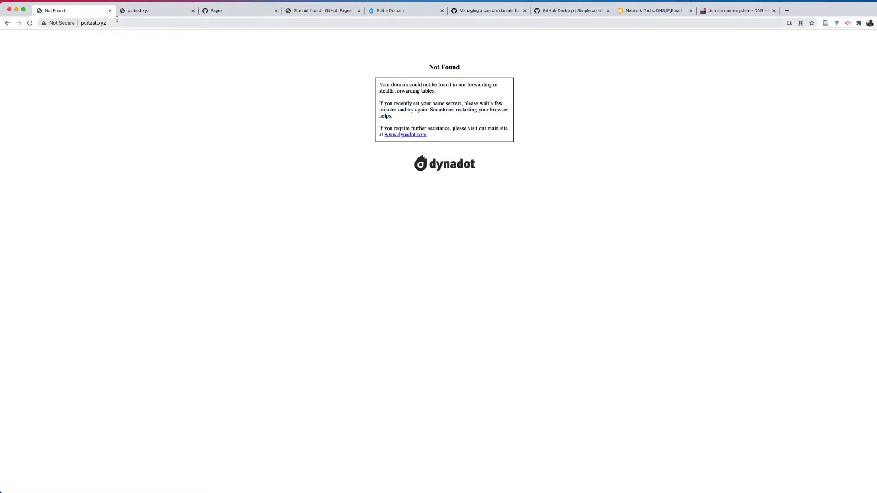
click(152, 11)
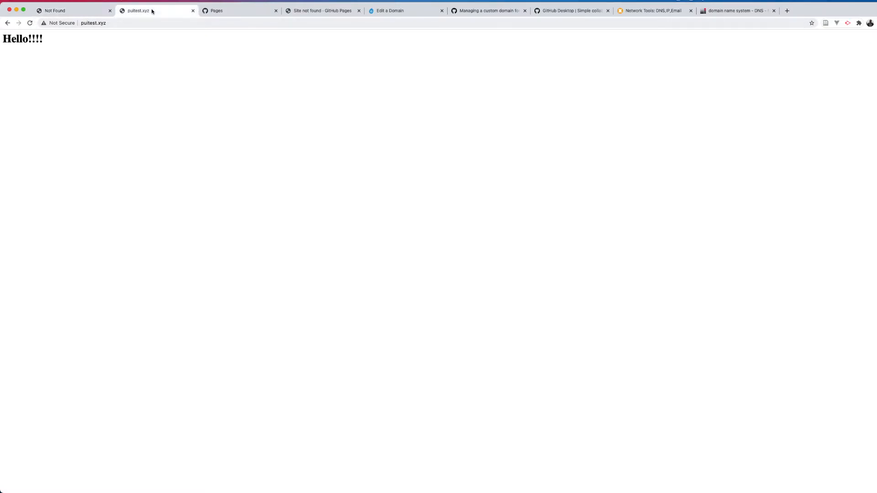
click(32, 23)
triple_click(37, 39)
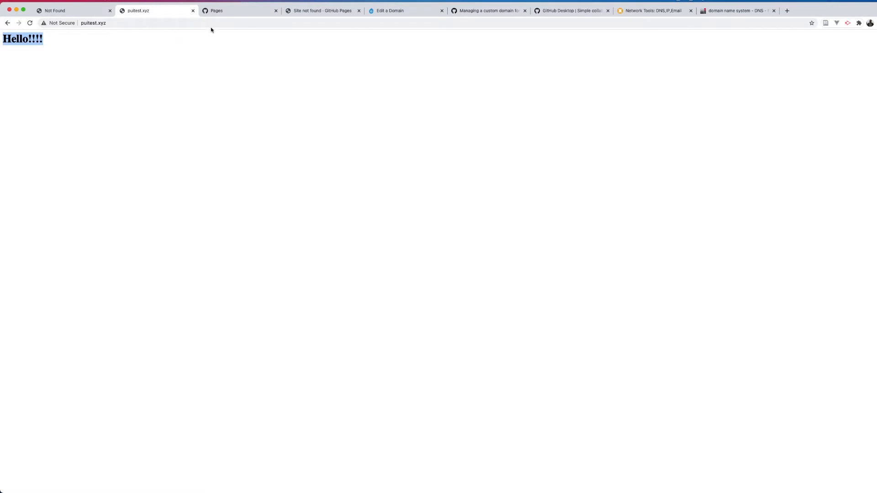
Open puitest.xyz/test.html and reload it to check the second page on the custom domain
click(269, 24)
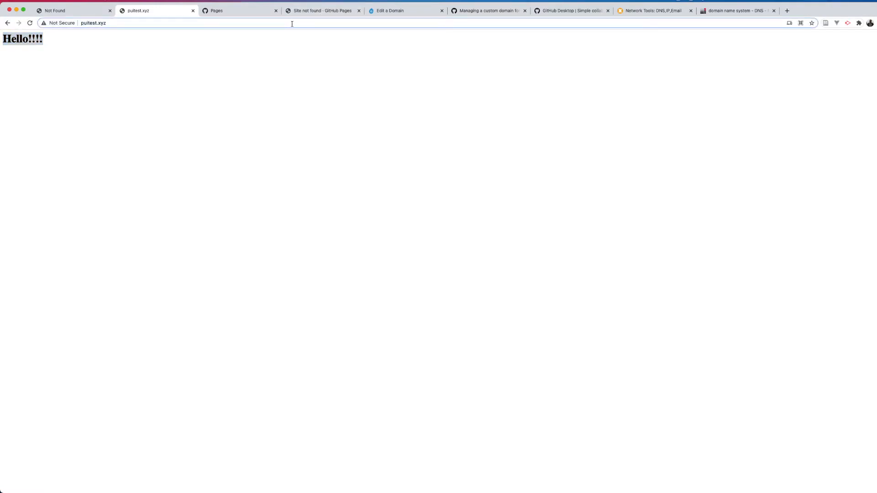
text(/)
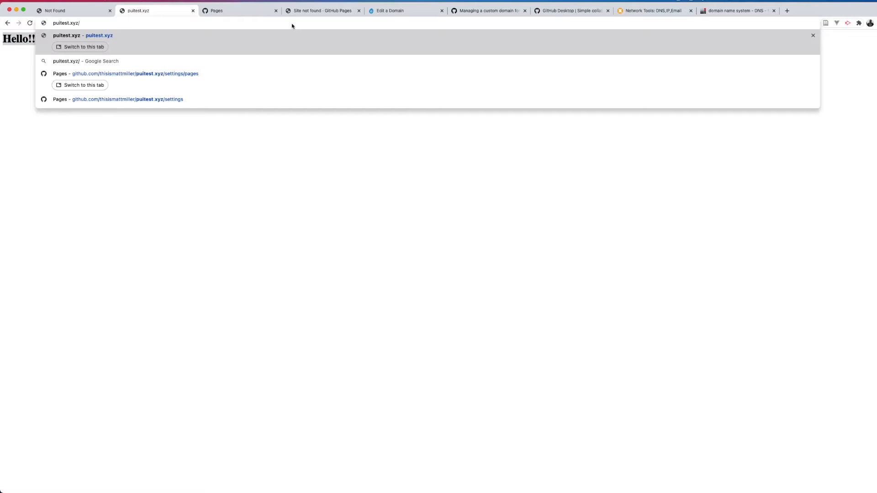
text(test.html)
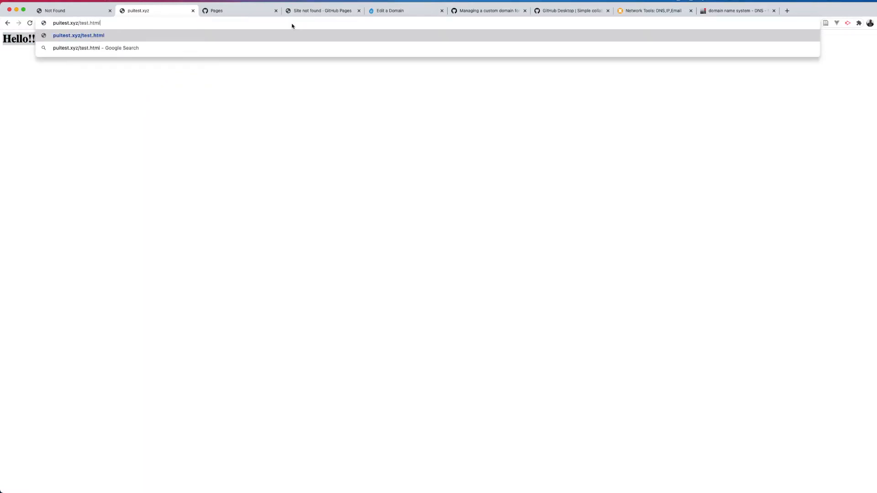
key(Return)
click(30, 25)
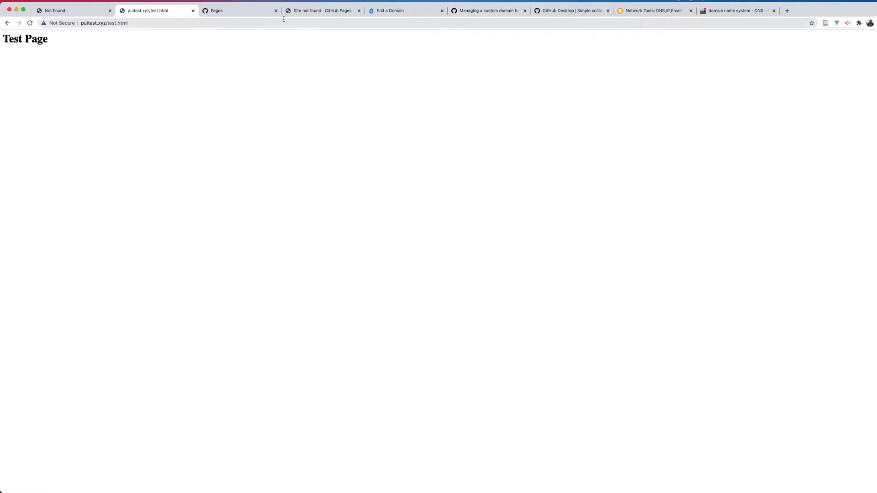
Reload the repository's GitHub Pages settings to refresh the DNS check for the custom domain
click(239, 12)
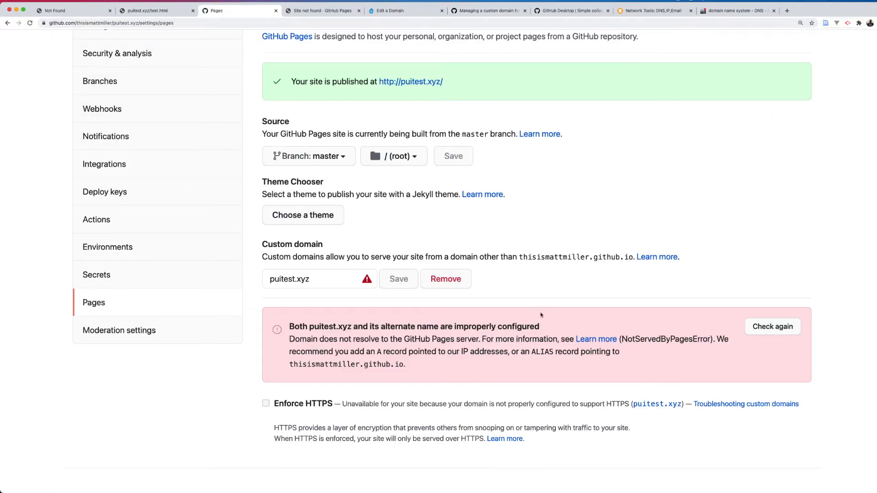
drag(370, 320, 408, 341)
click(30, 23)
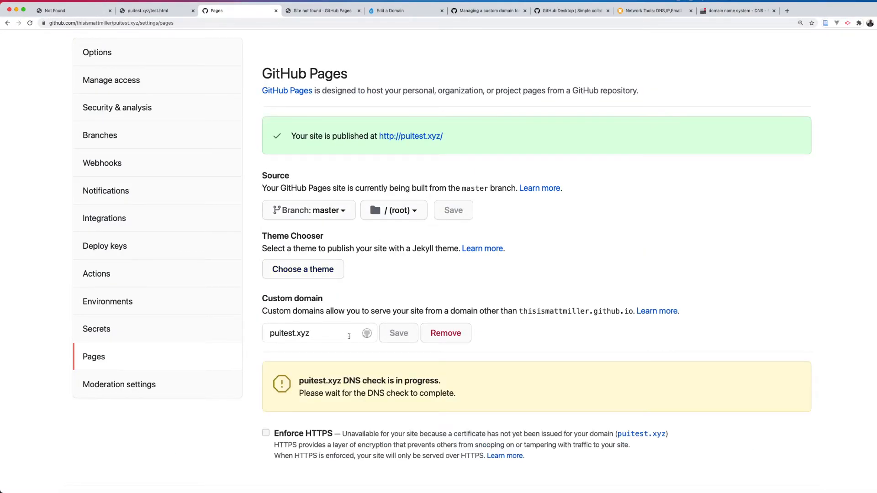
scroll(352, 354, down, 1)
drag(315, 369, 456, 382)
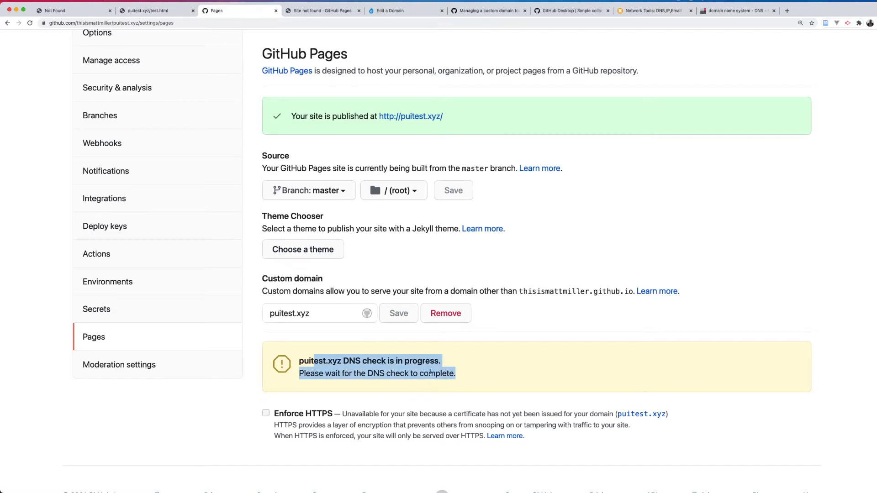
Examine the custom domain's DNS notice about the www subdomain and the Enforce HTTPS explanation
scroll(431, 361, down, 2)
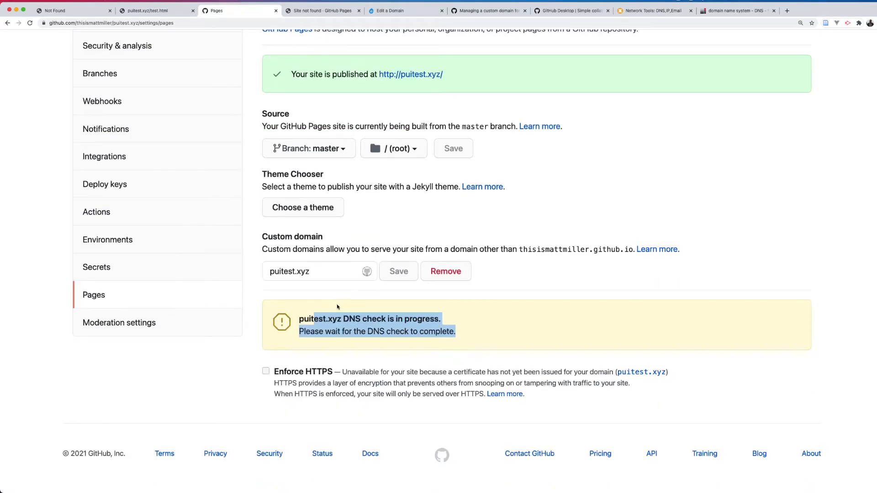
drag(350, 267, 375, 292)
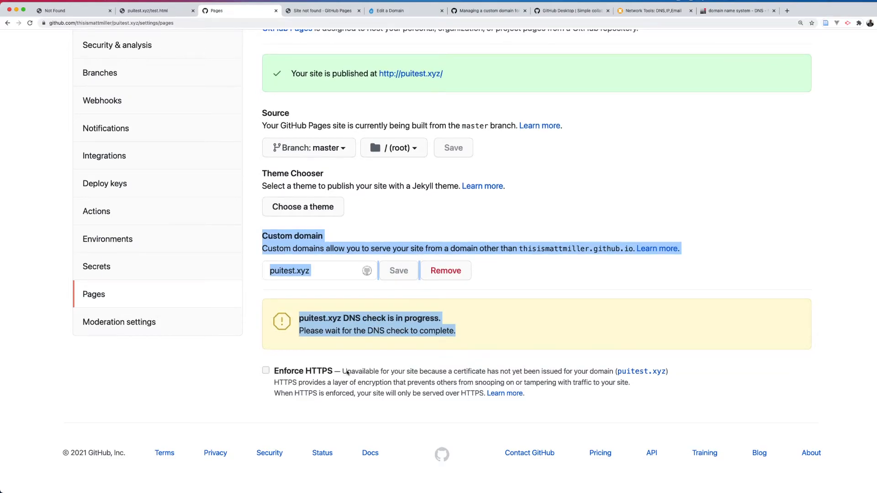
drag(344, 371, 430, 385)
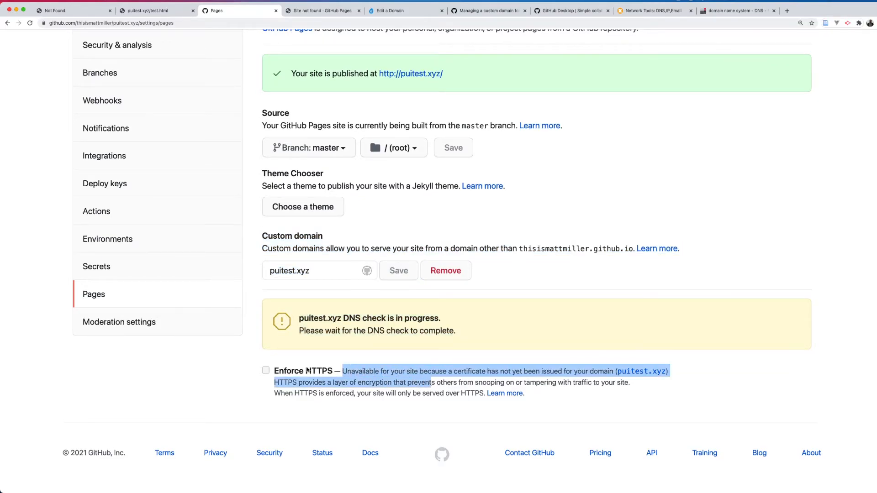
scroll(375, 388, down, 1)
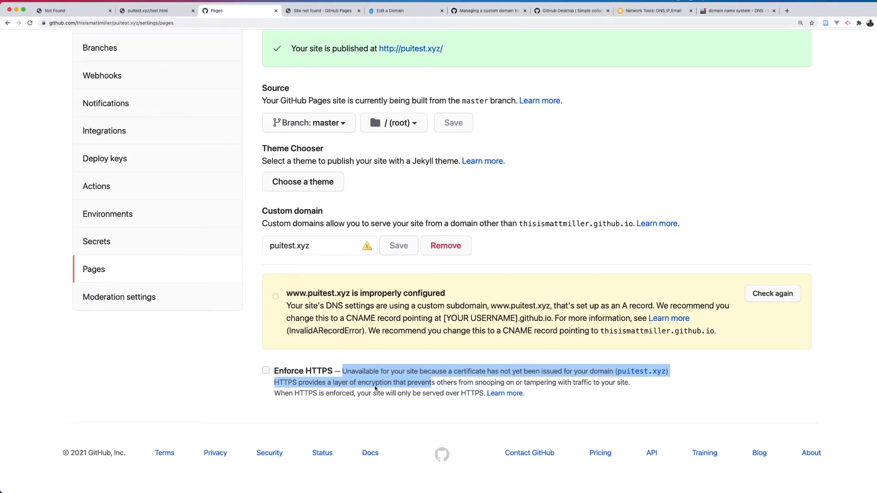
click(396, 372)
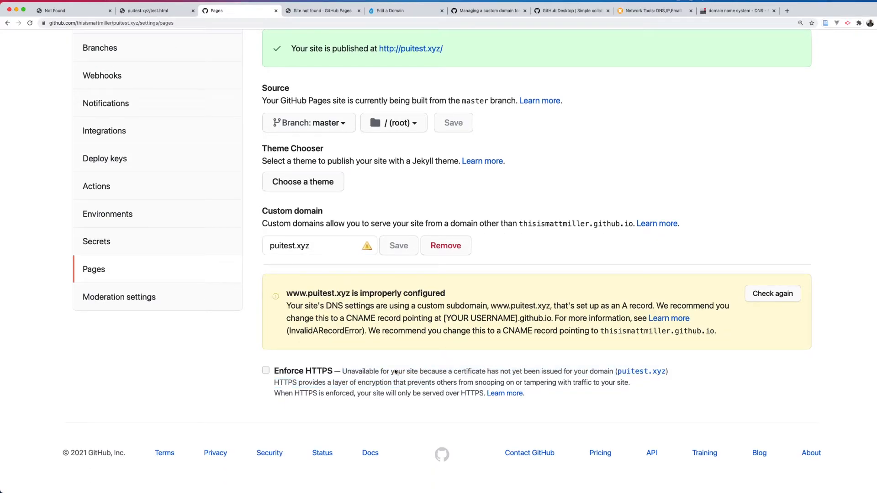
drag(450, 300, 503, 346)
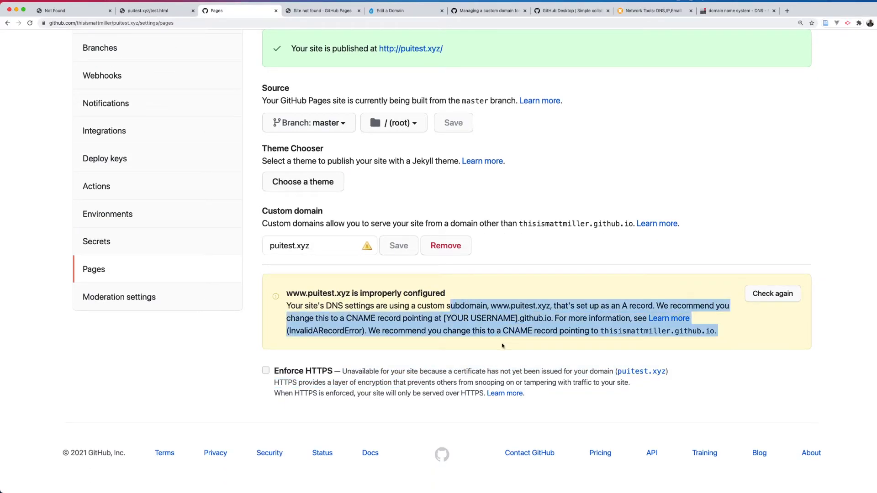
click(437, 358)
drag(311, 306, 380, 333)
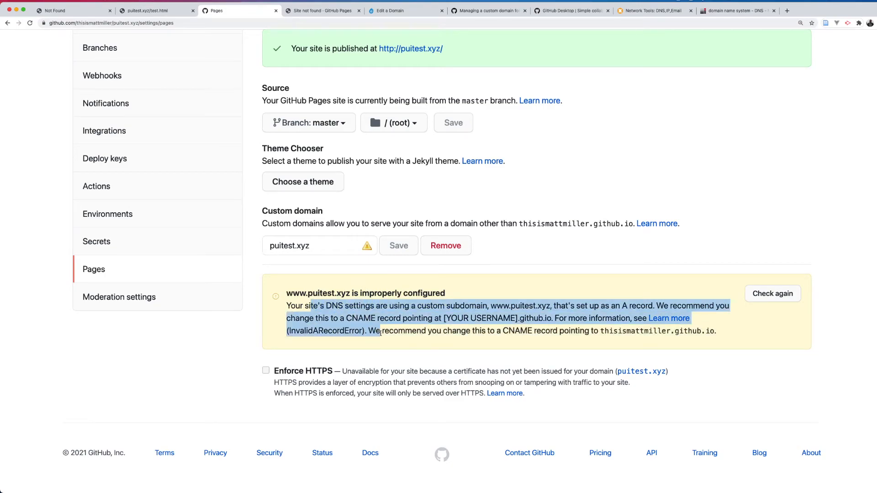
Recheck the puitest.xyz pages, reload test.html, and view the repository's github.io address
click(73, 10)
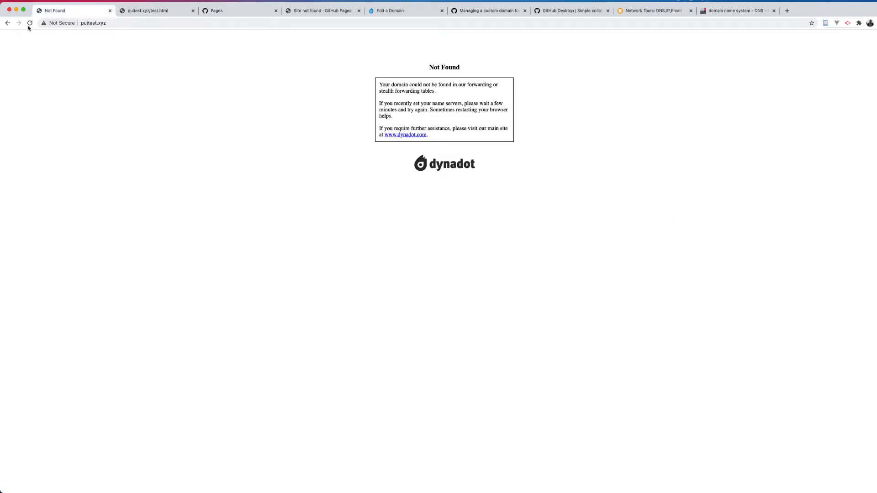
click(133, 10)
click(30, 23)
click(302, 10)
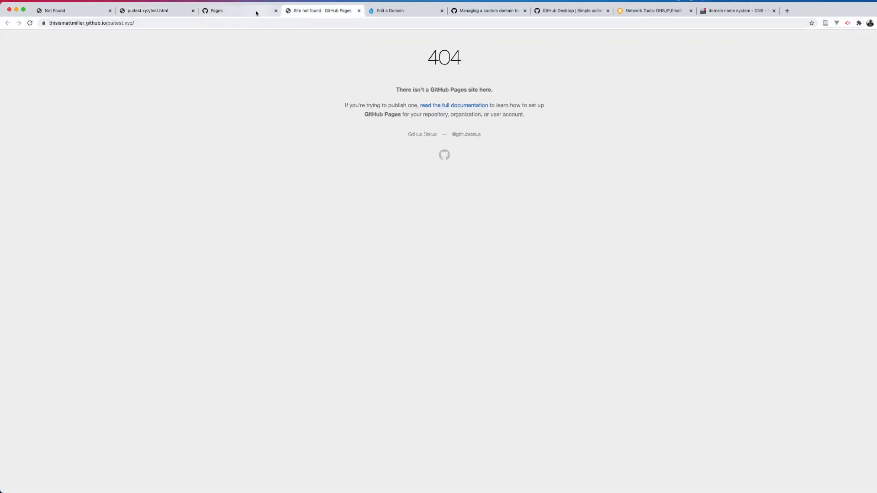
Return to the repository's GitHub Pages settings and rerun the DNS check for the custom domain
click(259, 10)
click(347, 372)
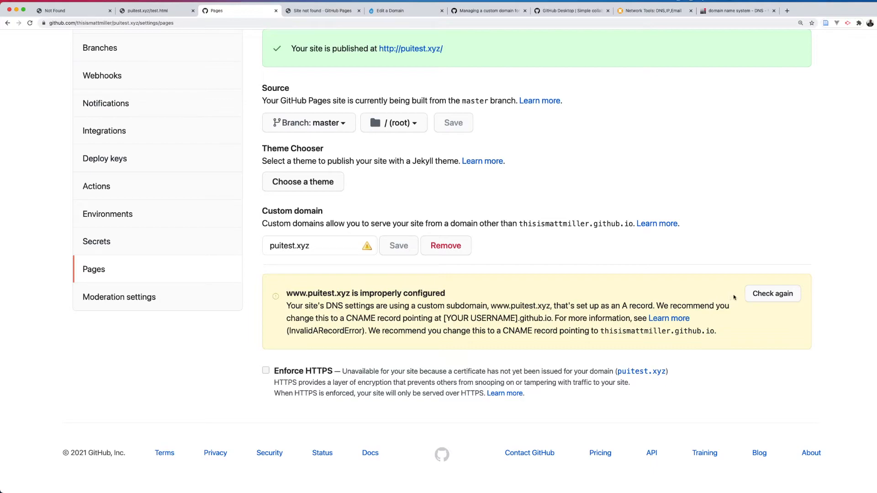
click(757, 296)
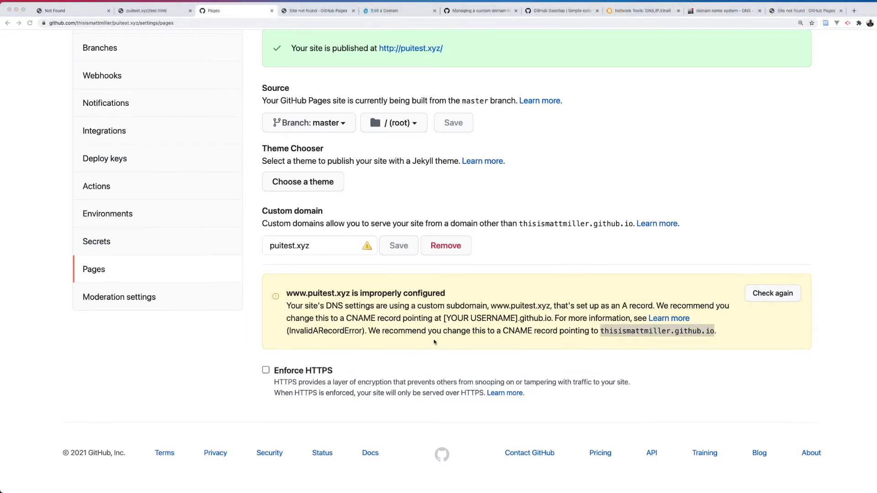
triple_click(487, 306)
triple_click(469, 310)
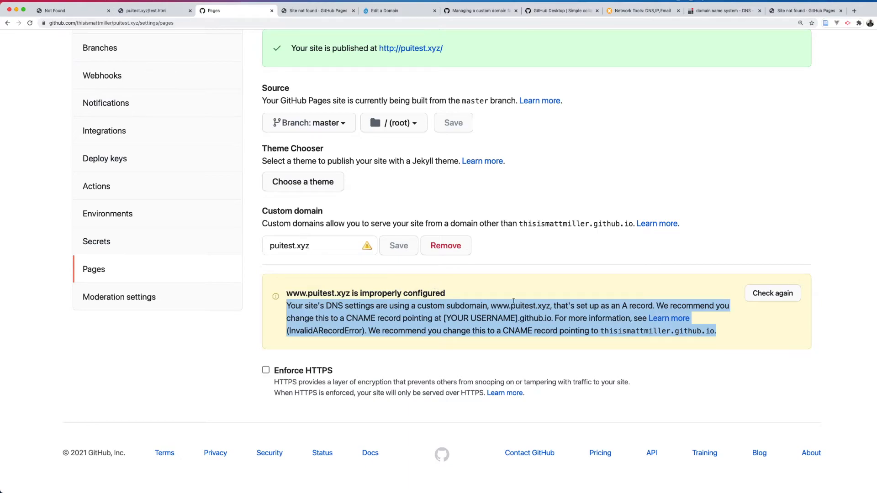
click(510, 309)
drag(322, 311, 359, 319)
click(598, 304)
click(365, 321)
double_click(365, 320)
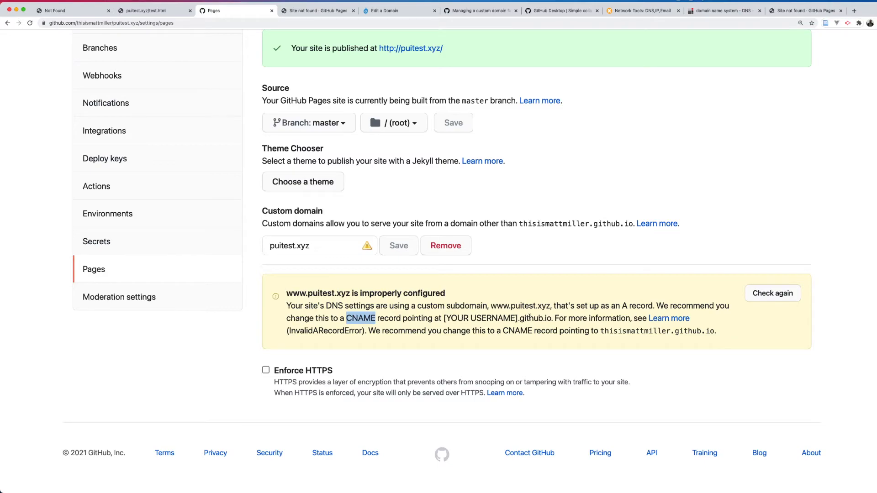
drag(600, 331, 713, 330)
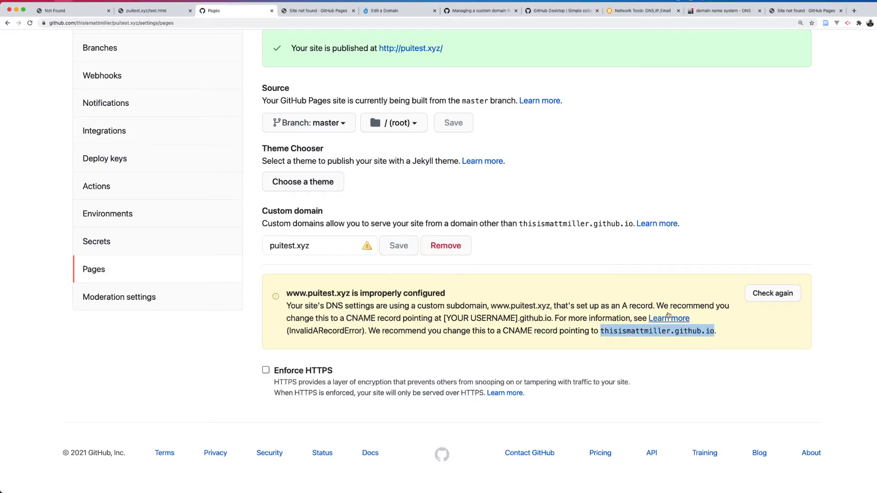
drag(653, 306, 352, 317)
click(355, 317)
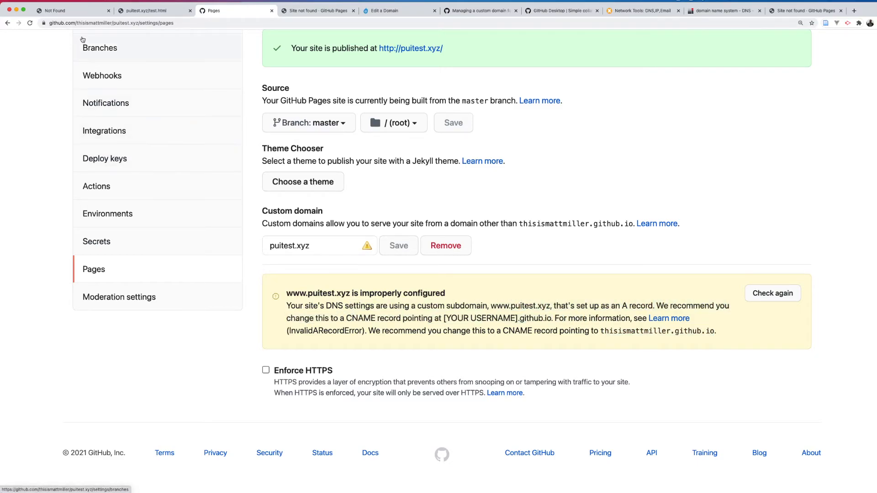
Open puitest.xyz's DNS settings at Dynadot and delete the domain A records for 185.199.109.153, 185.199.110.153 and 185.199.111.153
click(385, 10)
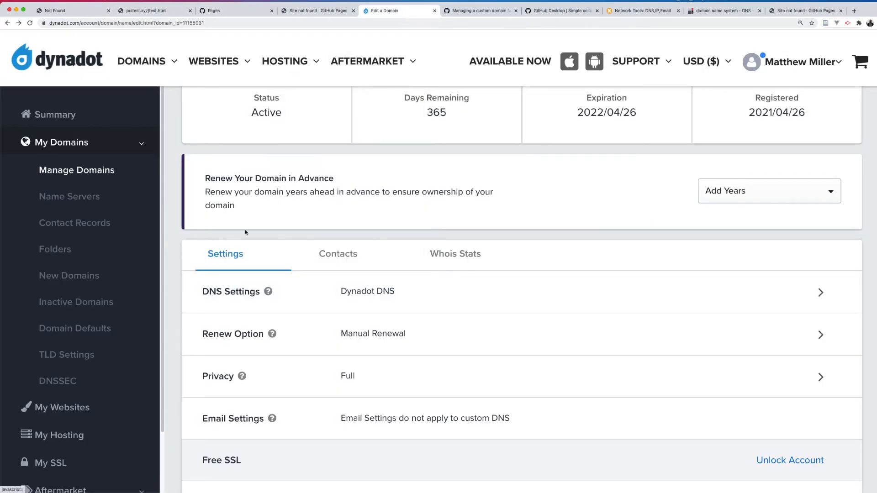
scroll(389, 280, down, 1)
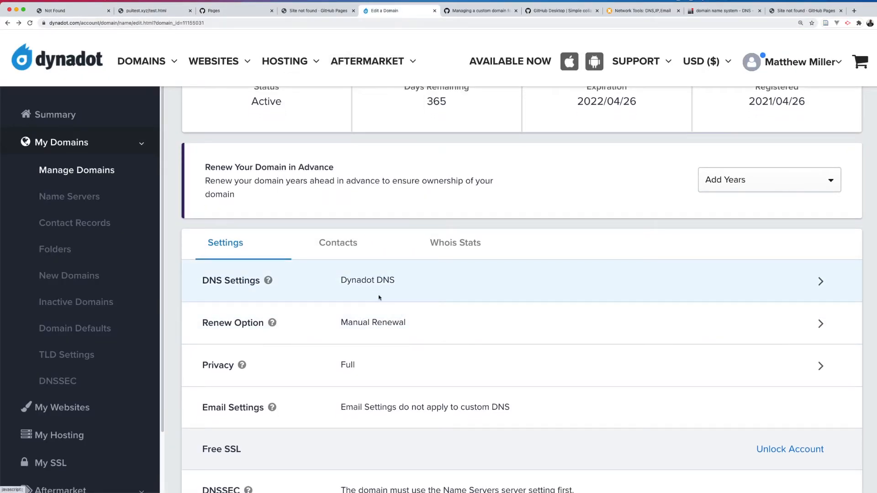
click(821, 281)
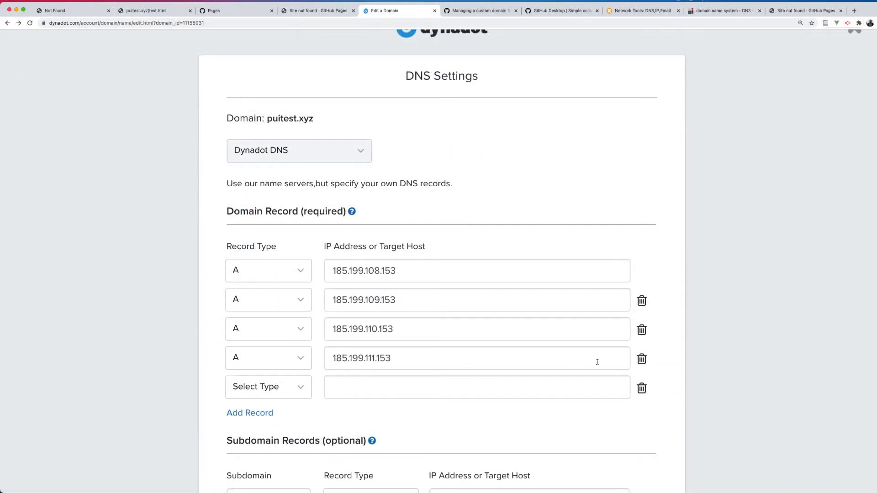
click(642, 360)
click(642, 331)
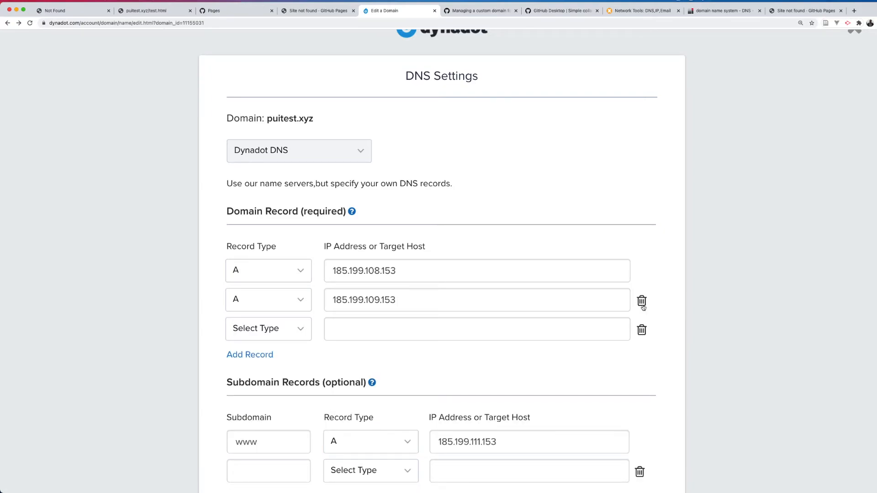
click(642, 301)
Change the remaining domain record to a CNAME targeting the account's github.io address
click(301, 274)
click(282, 334)
triple_click(399, 276)
text(thisismattmiller.github.io)
click(413, 299)
Change the www subdomain record to a CNAME targeting the account's github.io address
scroll(435, 265, down, 2)
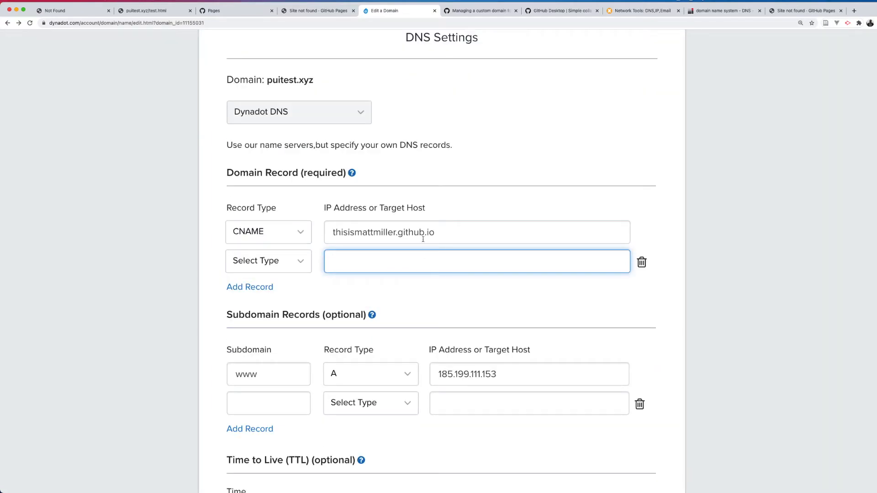
click(368, 374)
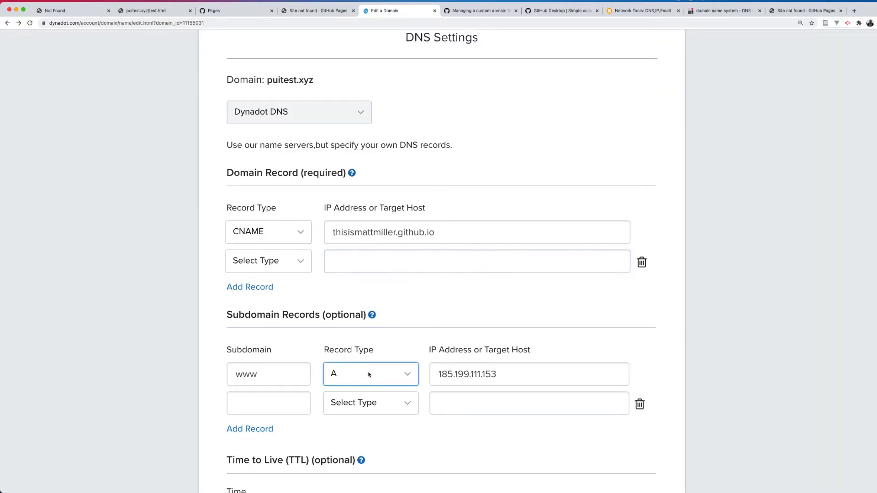
click(356, 433)
triple_click(467, 374)
text(thisismattmiller.github.io)
click(489, 403)
scroll(479, 325, down, 5)
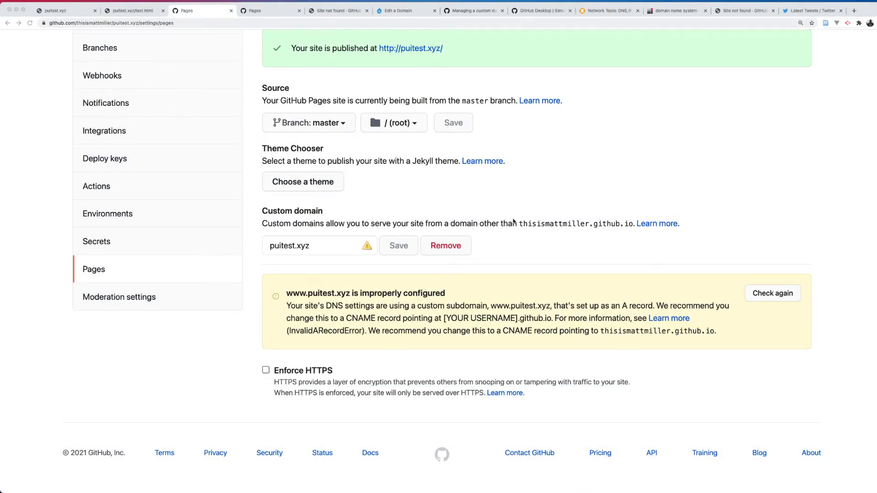
Recheck the puitest.xyz home page and test page, and review the domain's settings at Dynadot
click(72, 14)
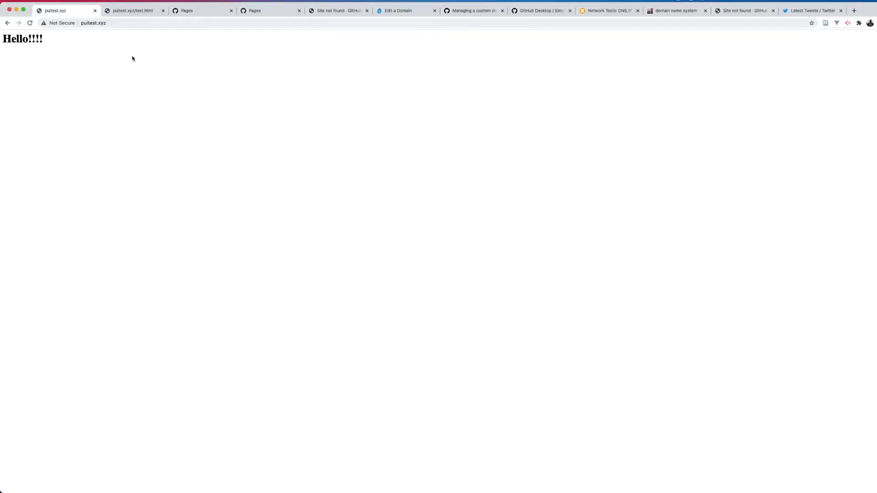
click(138, 13)
click(397, 11)
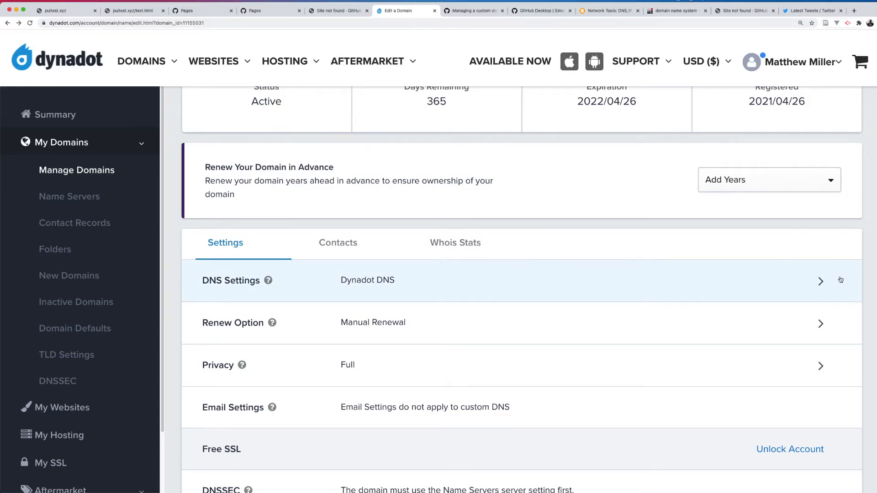
scroll(552, 265, down, 1)
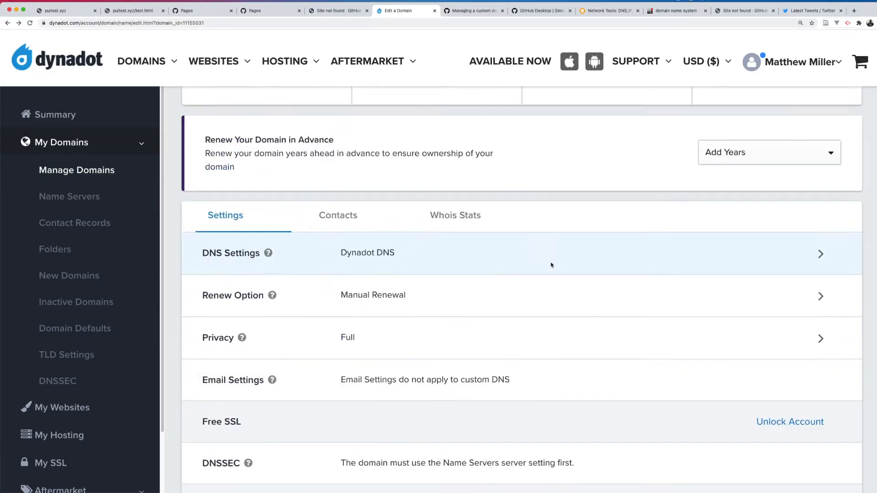
scroll(480, 301, up, 3)
scroll(410, 341, down, 1)
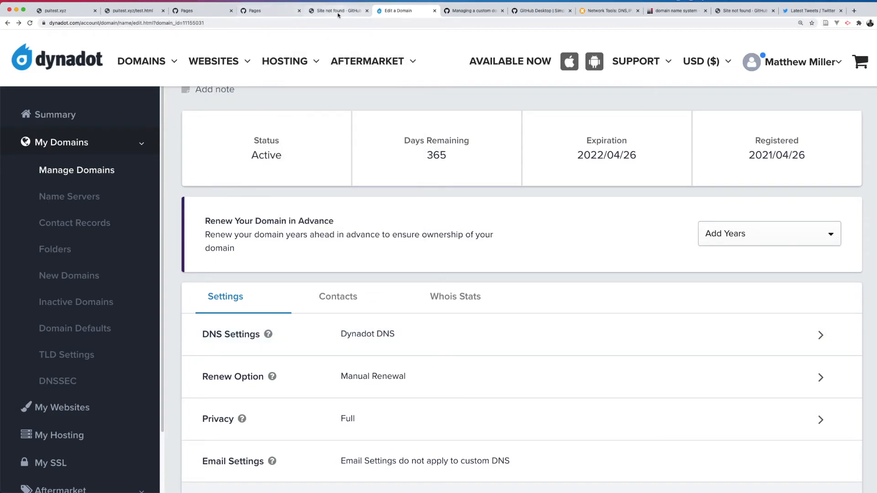
Compare the two open GitHub Pages settings pages and rerun the custom domain's DNS check on the outdated one
click(264, 10)
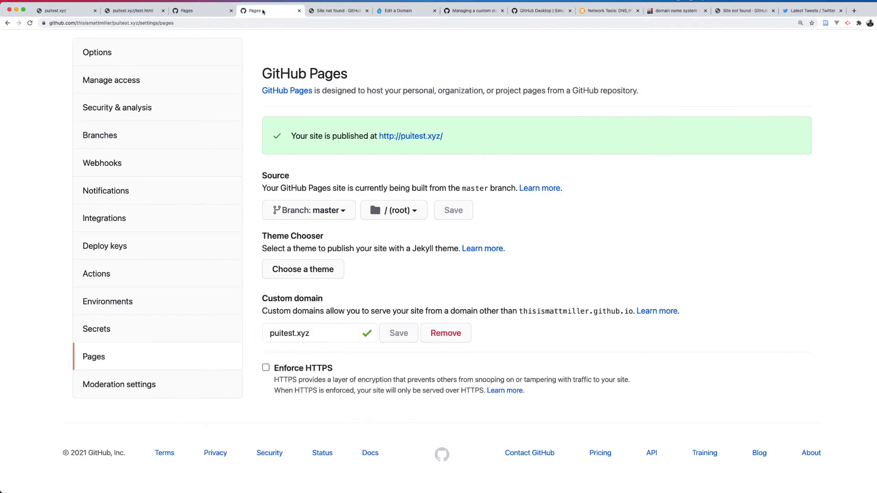
click(195, 10)
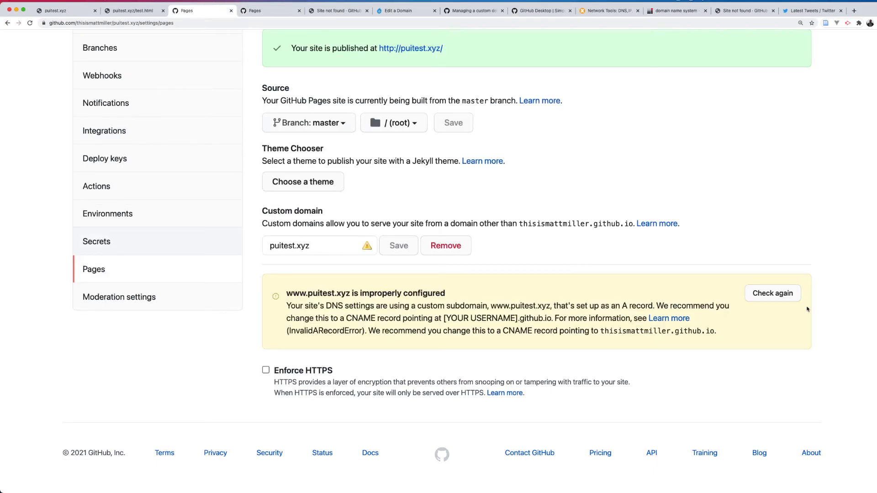
click(785, 298)
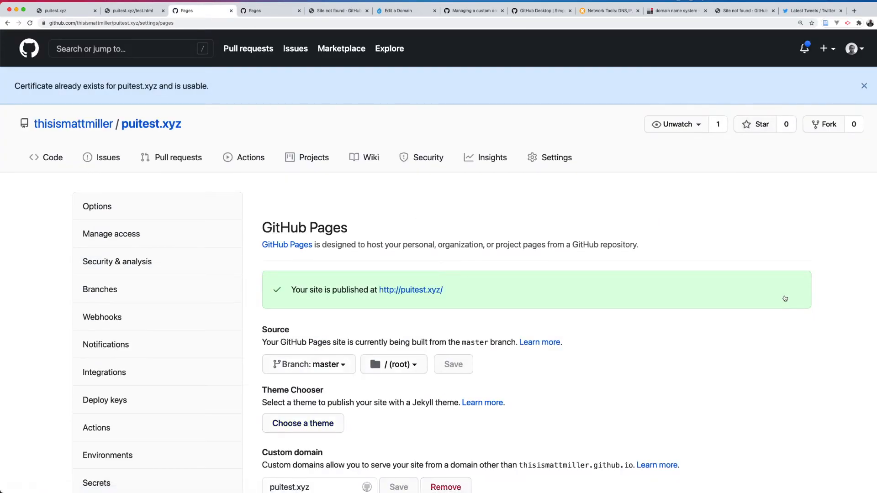
scroll(645, 279, down, 3)
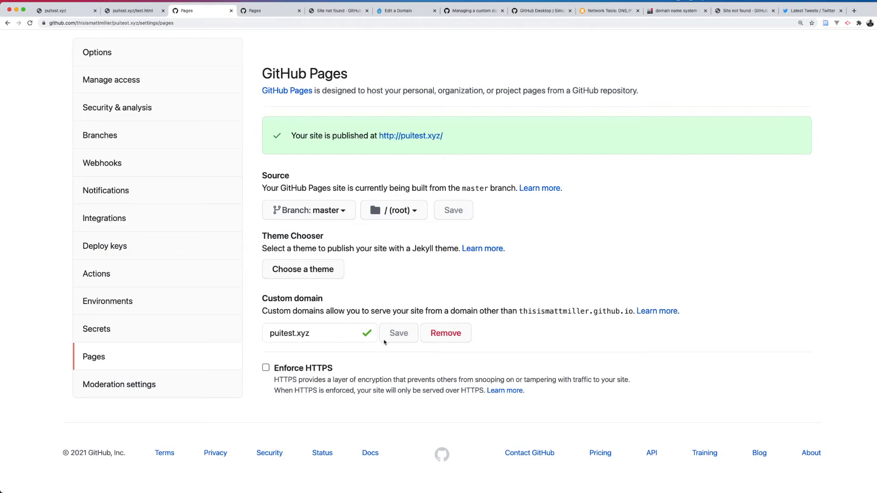
Copy puitest.xyz from the custom domain setting and load it in place of the test page
click(361, 333)
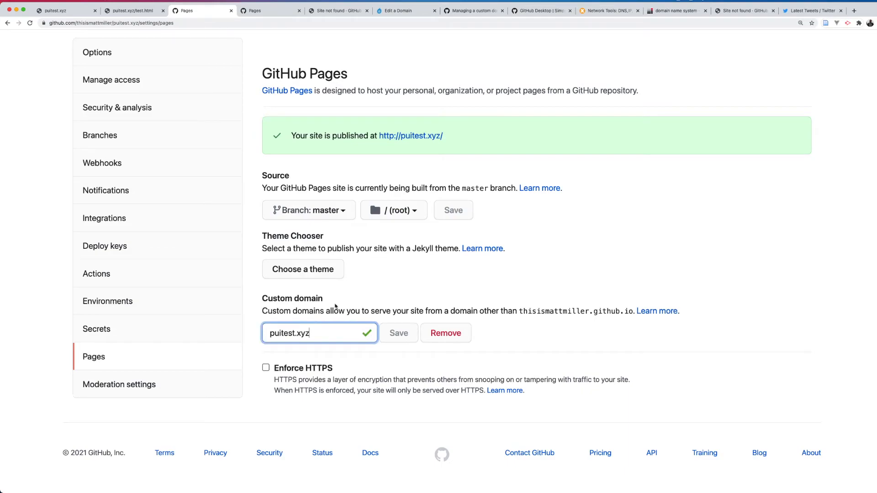
triple_click(322, 332)
key(super+c)
click(132, 10)
click(143, 23)
key(super+v)
key(Return)
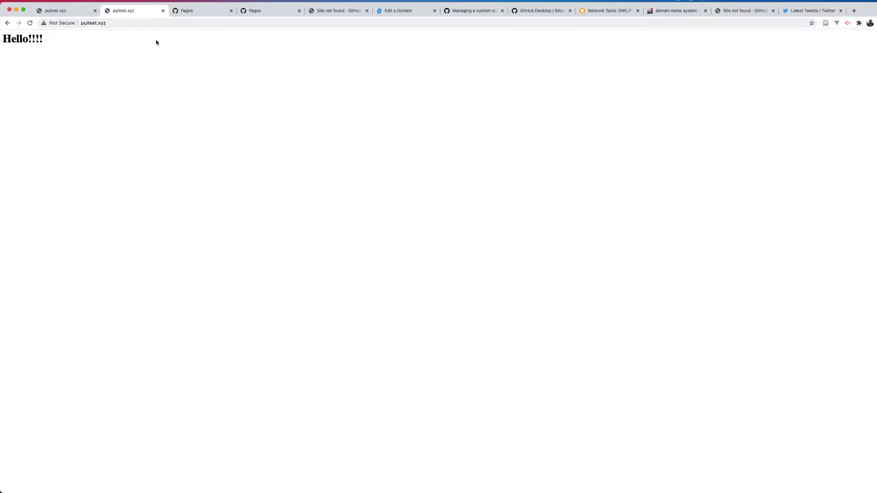
Enable Enforce HTTPS for the custom domain in the GitHub Pages settings
click(206, 10)
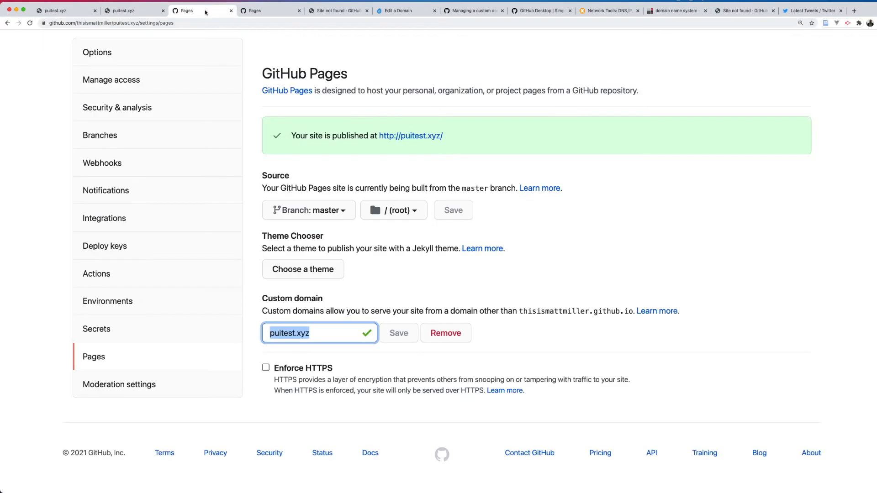
click(267, 370)
click(266, 369)
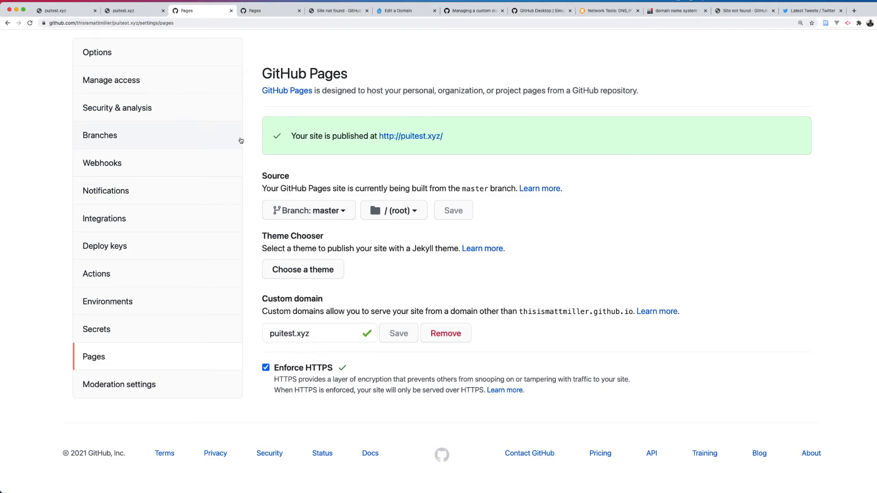
click(259, 12)
click(196, 11)
click(126, 11)
click(118, 24)
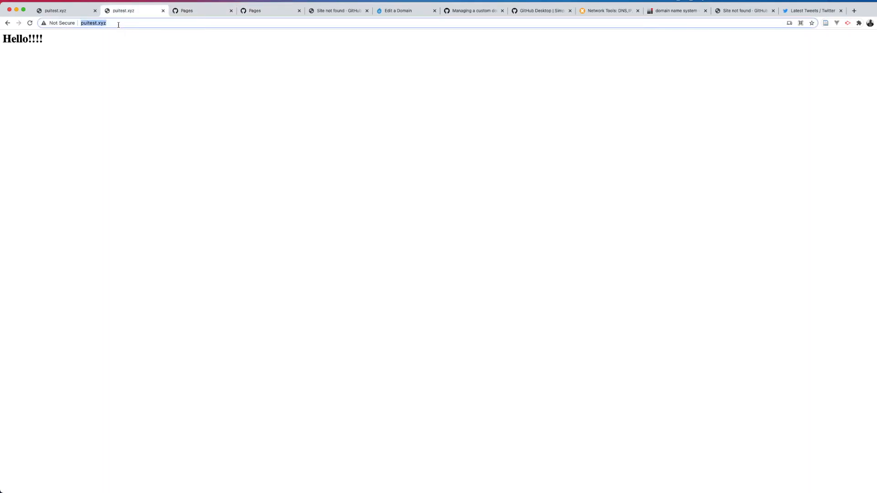
click(124, 22)
key(Down)
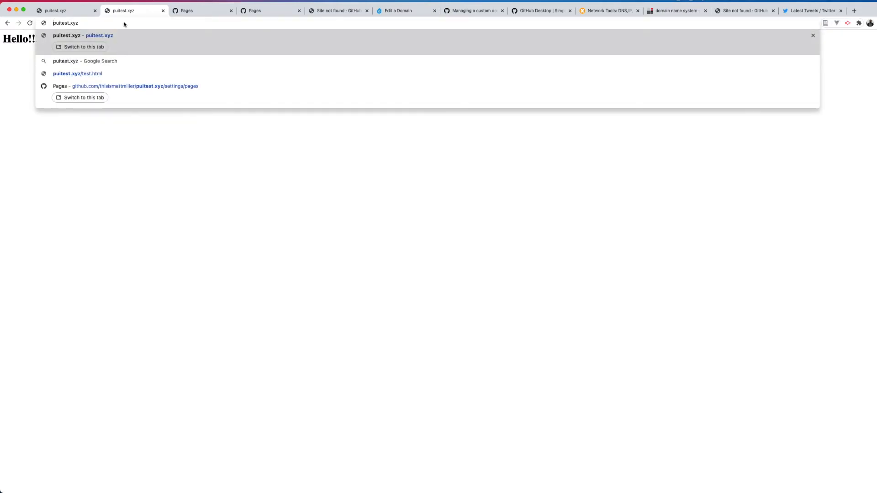
text(https:)
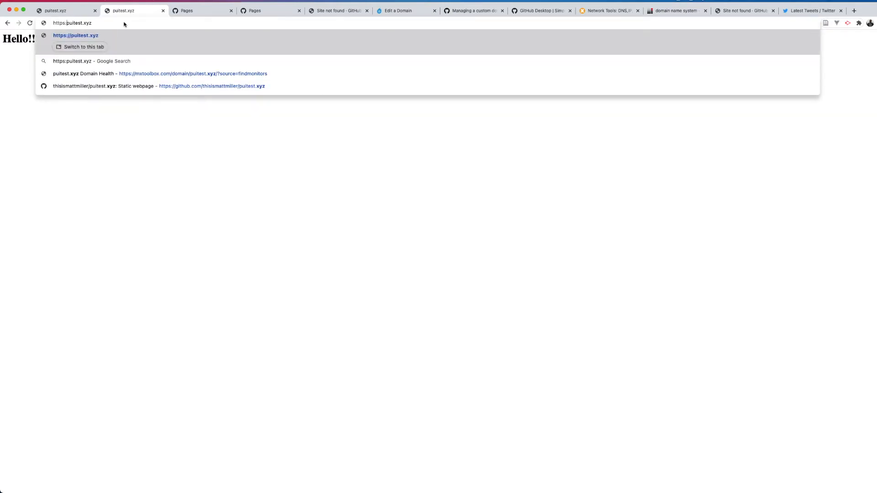
text(//)
key(Return)
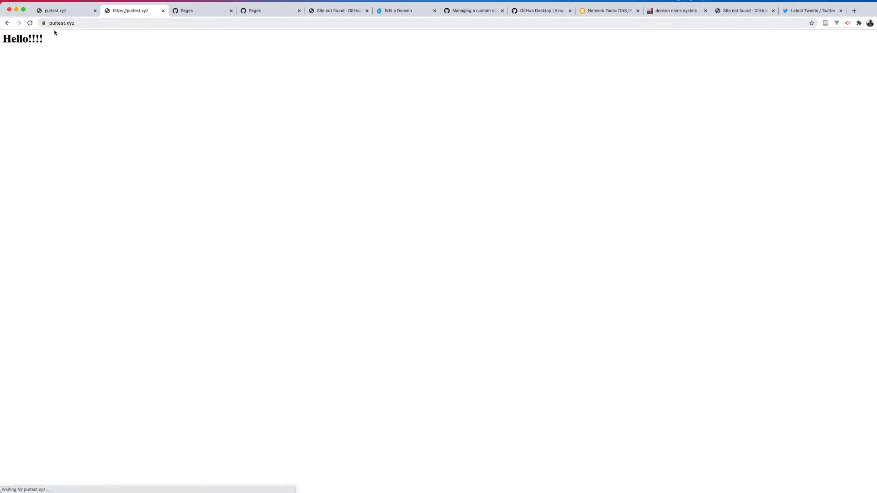
Inspect the site's connection indicator and its full HTTPS address
click(44, 24)
click(60, 22)
double_click(87, 23)
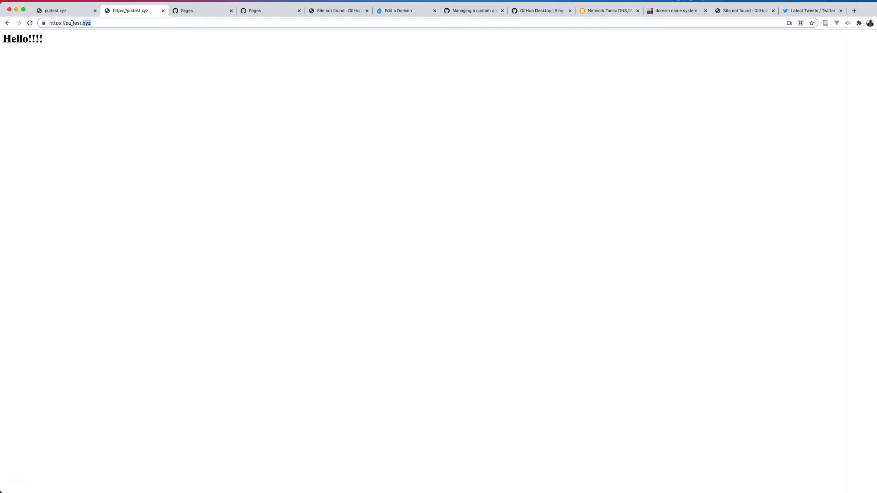
click(204, 67)
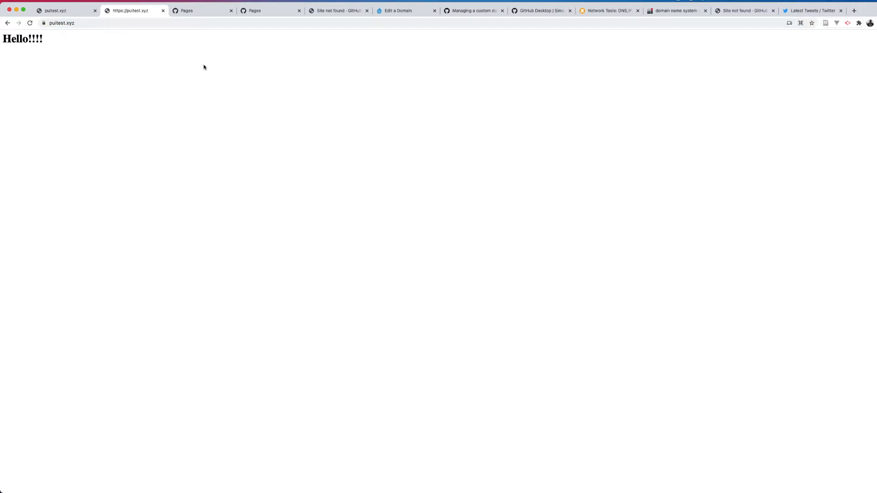
Load Glitch in a new browser tab and create a new project from the glitch-hello-website template
click(853, 11)
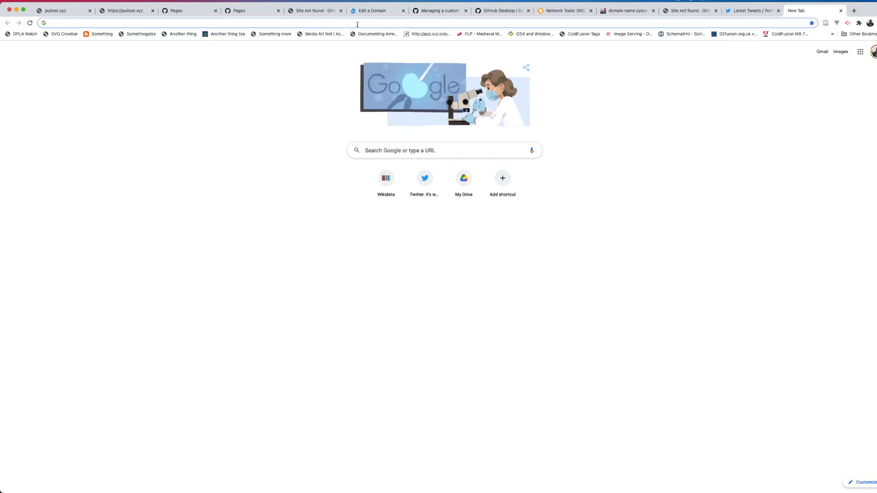
text(g)
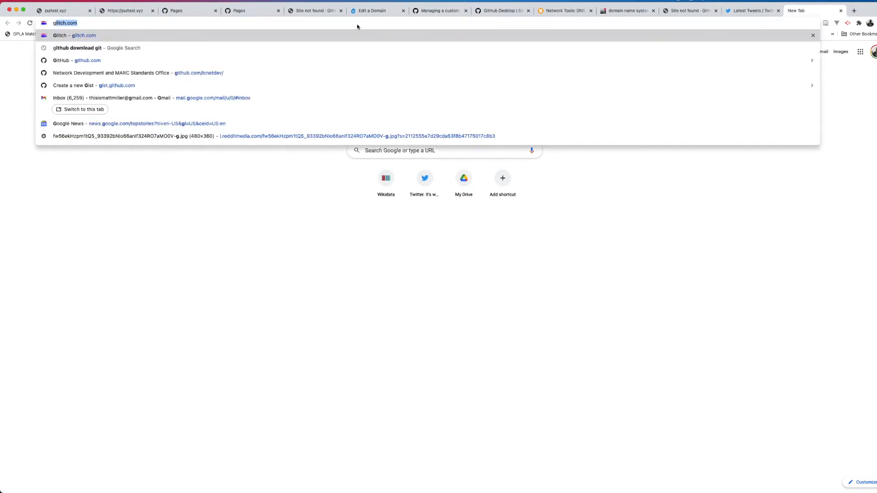
key(Return)
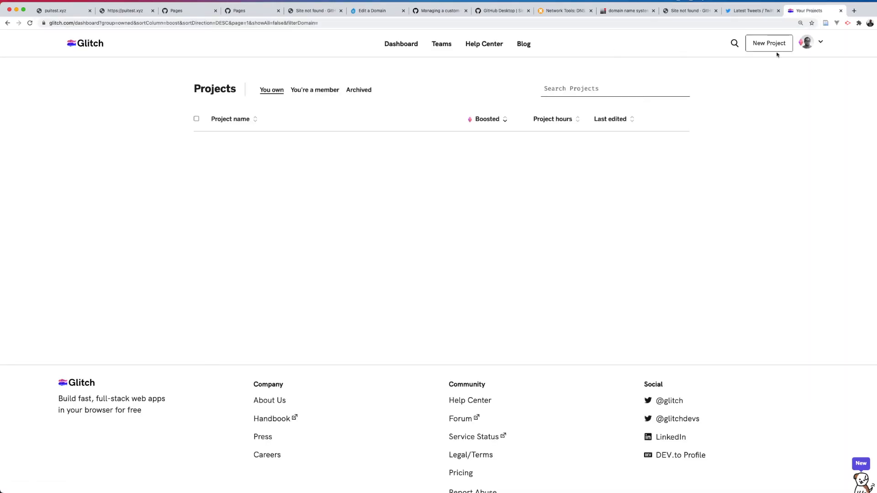
click(776, 46)
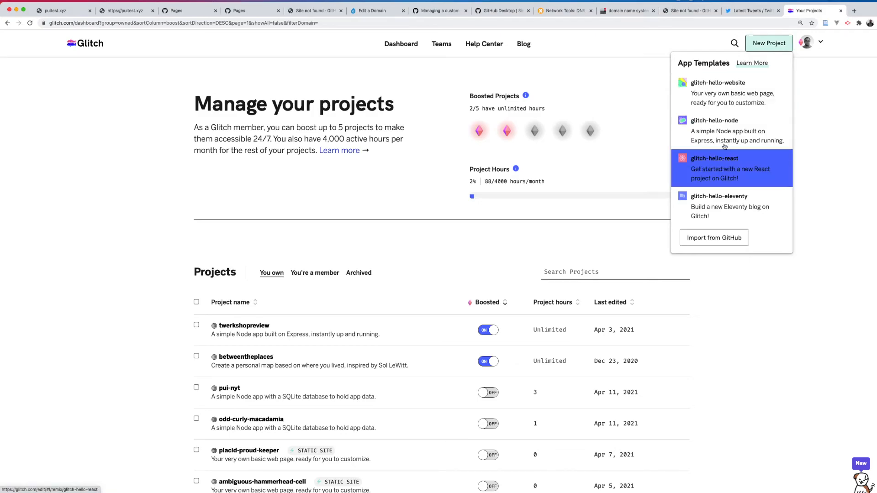
click(728, 93)
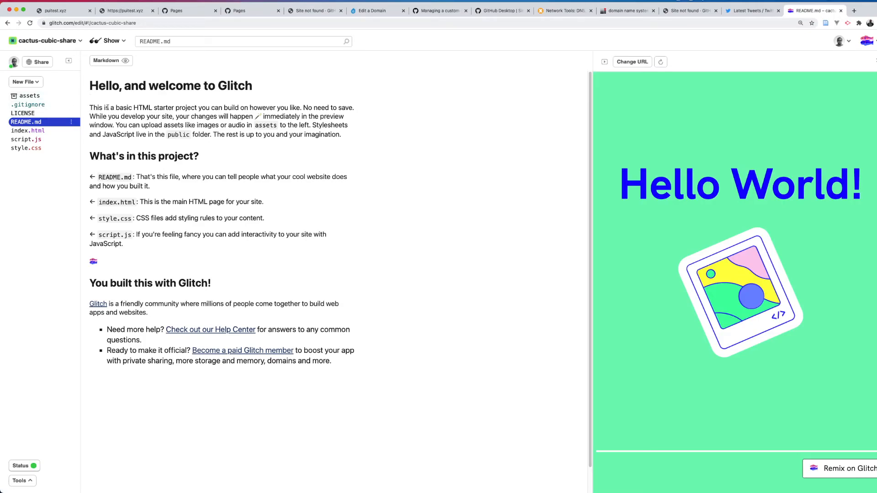
Examine the new Glitch project's options, collapsible file list and sharing settings
click(78, 40)
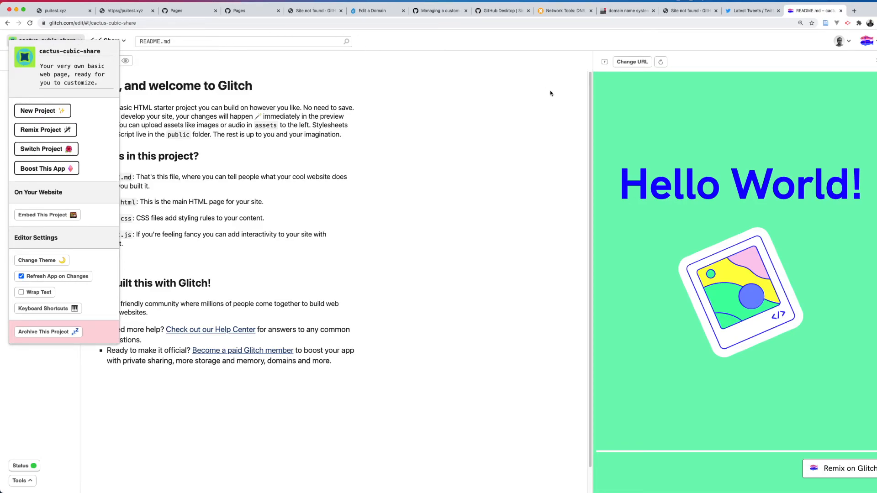
click(535, 105)
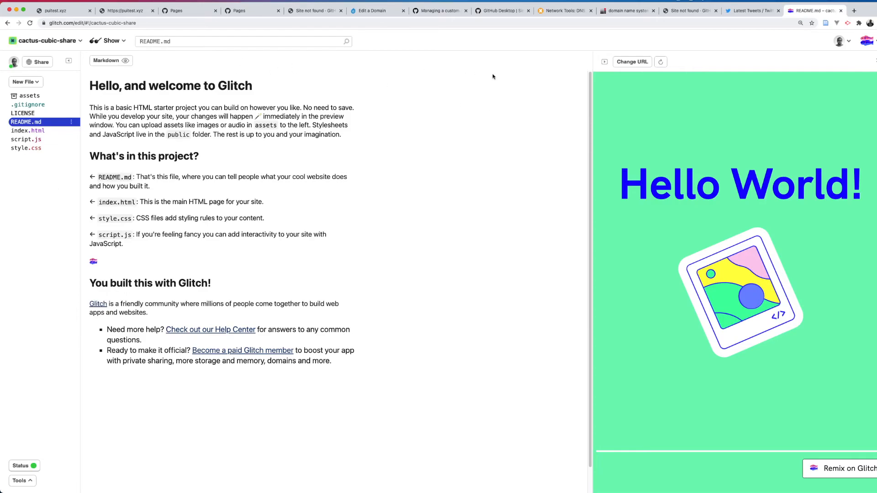
click(69, 61)
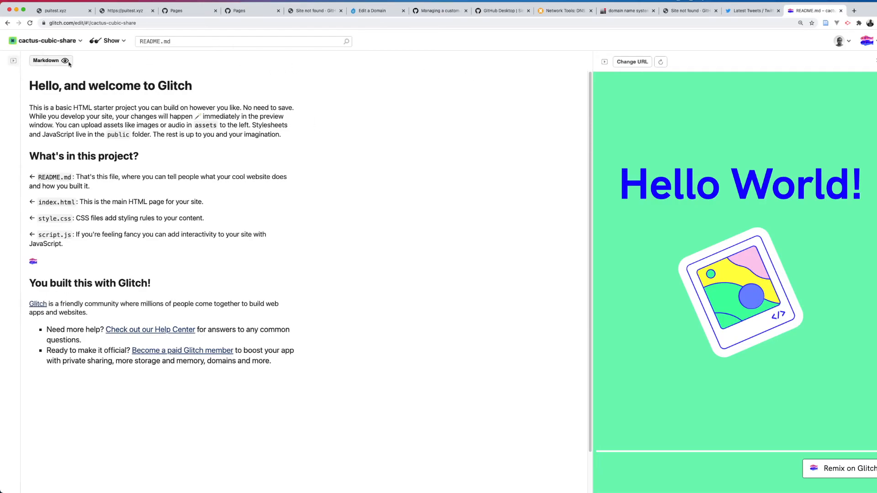
click(6, 60)
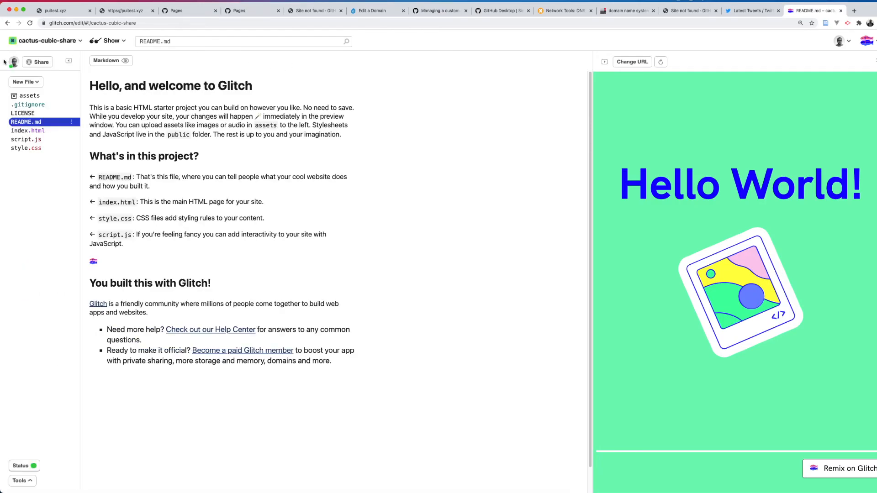
click(69, 61)
click(7, 61)
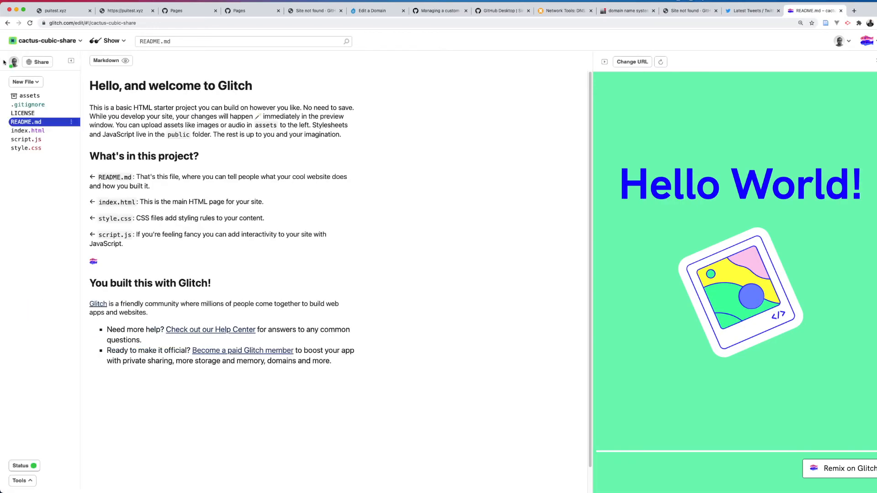
click(35, 62)
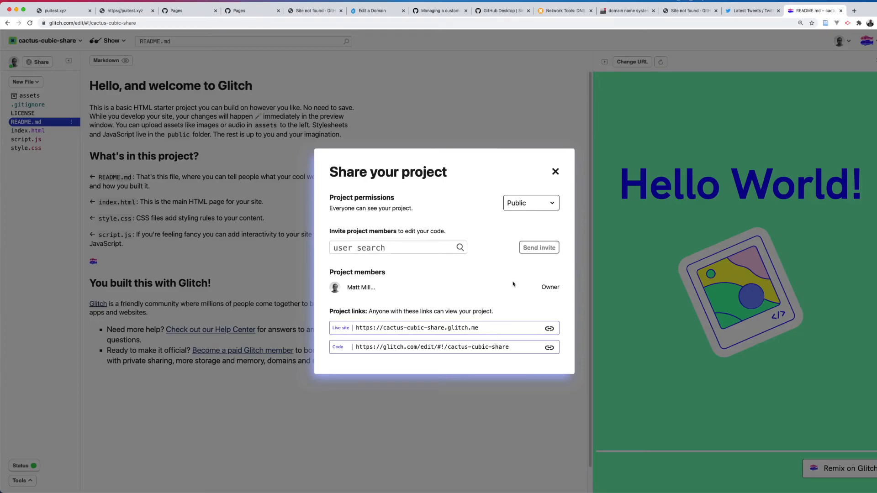
click(556, 172)
scroll(431, 172, down, 1)
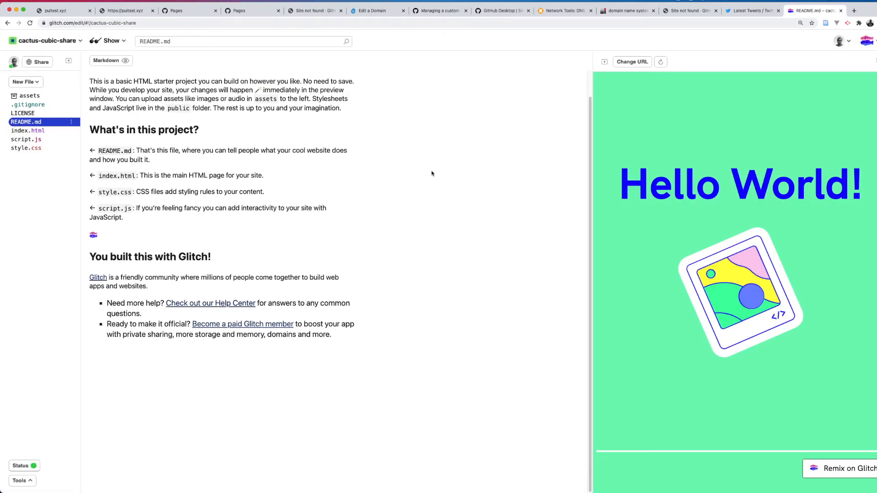
Copy all the code of the Glitch project's index.html and go to the puitest.xyz repository's file listing on GitHub
click(38, 130)
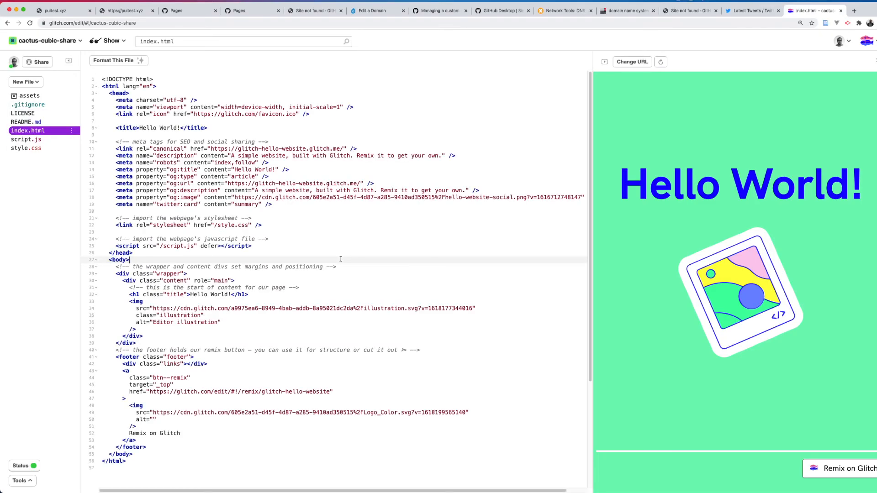
key(super+a)
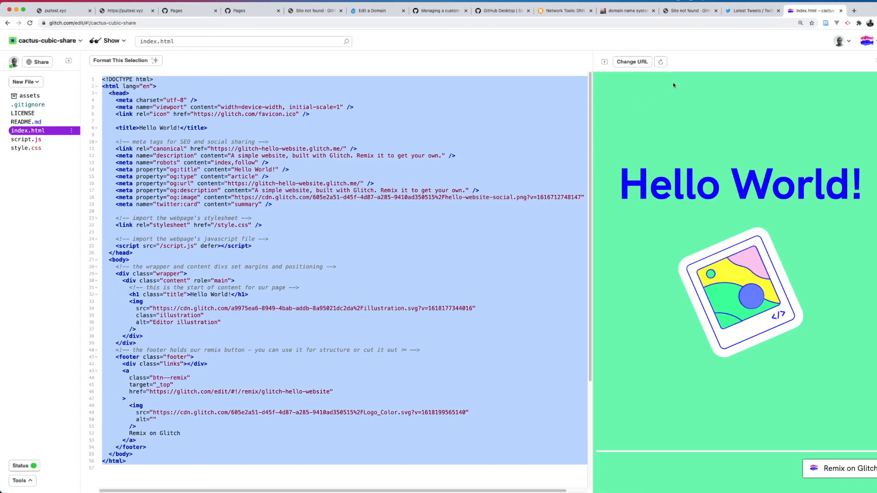
click(437, 14)
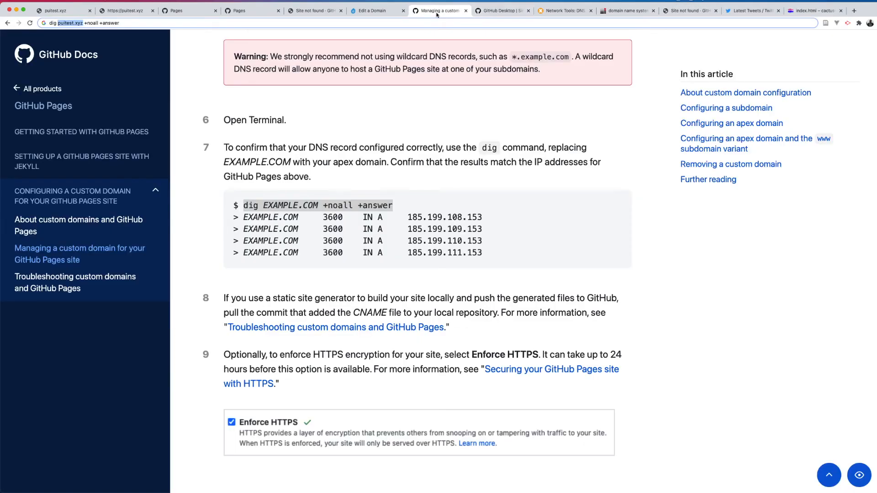
click(475, 11)
click(315, 10)
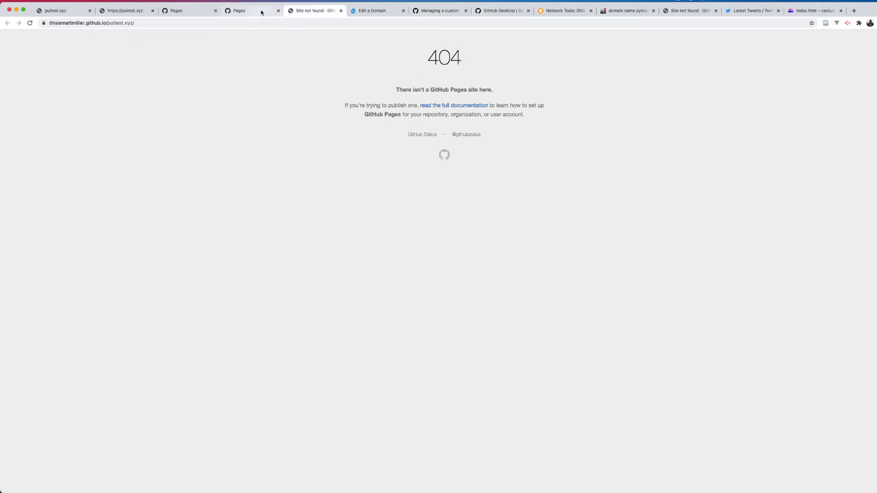
click(261, 11)
scroll(254, 85, up, 3)
click(144, 88)
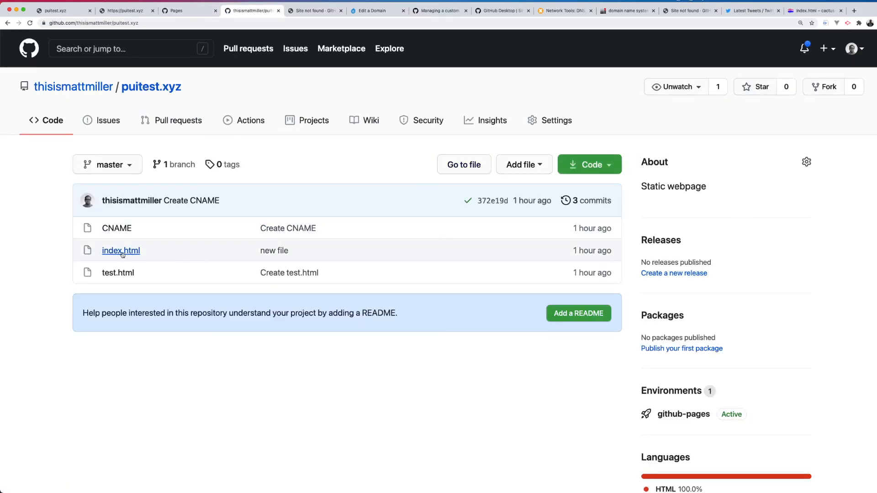
Replace all the code in the repository's index.html with the copied Glitch code and commit the change
click(122, 250)
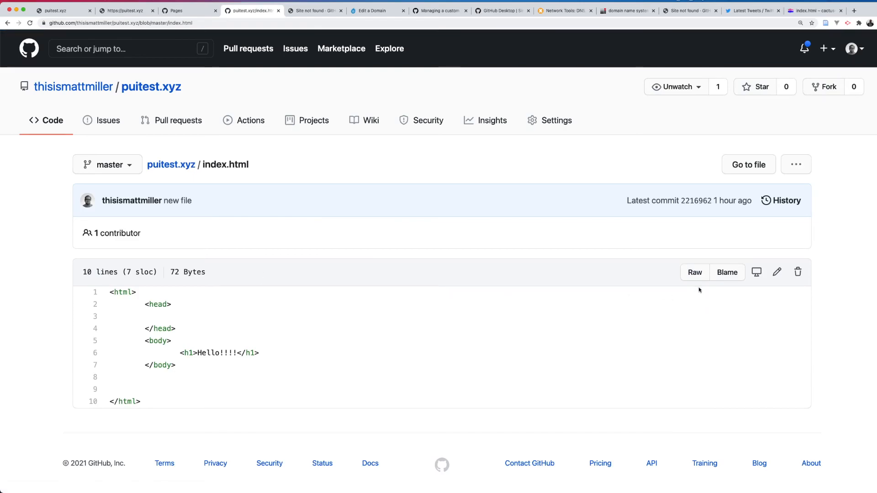
click(777, 273)
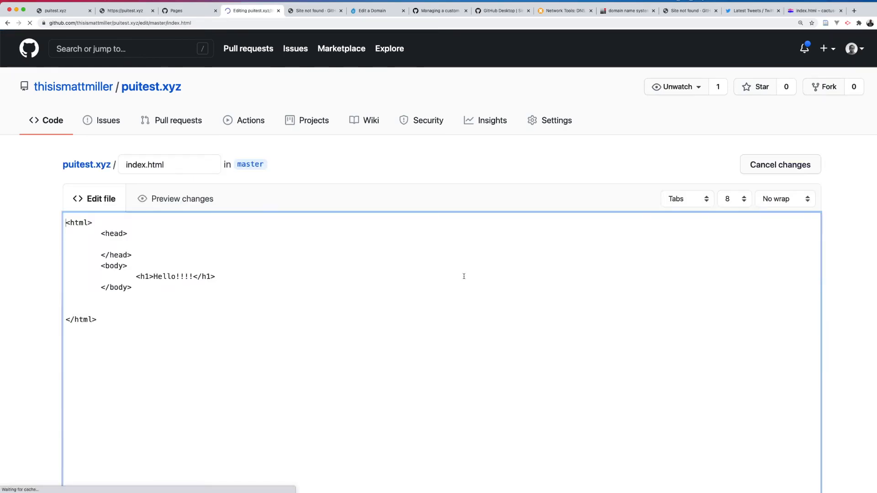
key(super+a)
key(super+v)
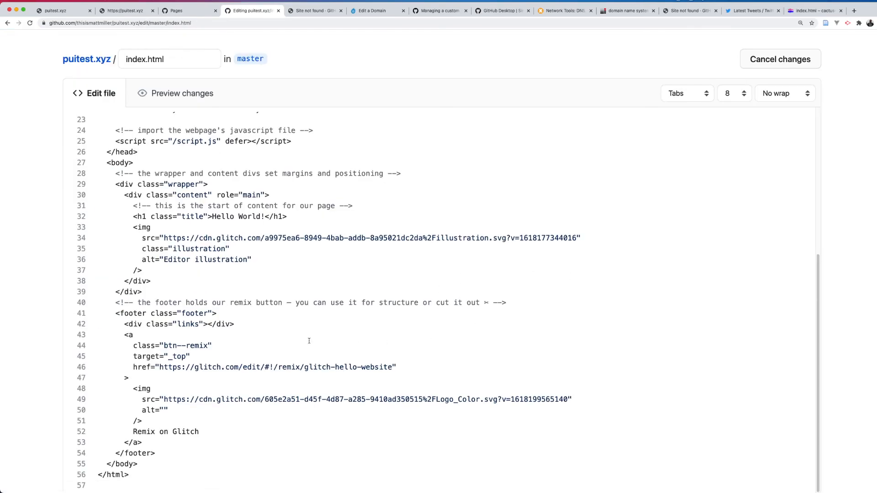
scroll(83, 341, down, 10)
click(178, 416)
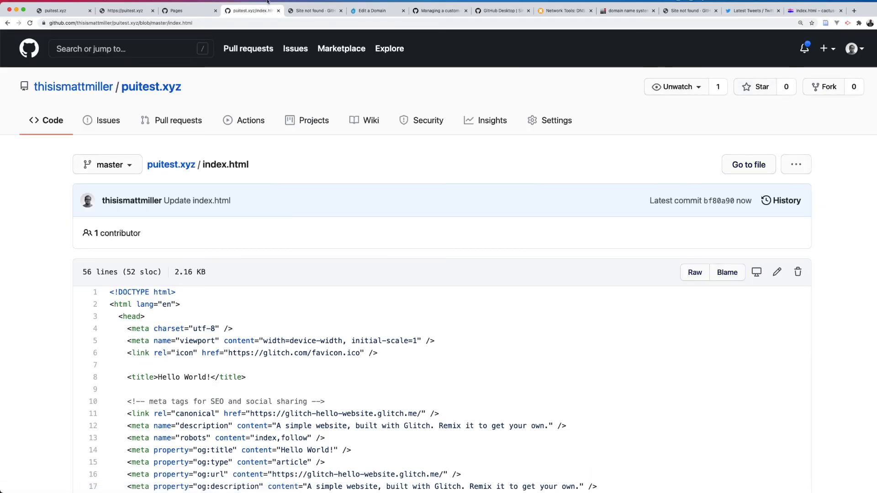
Return to the Glitch project and open its live site in a separate browser tab
click(181, 10)
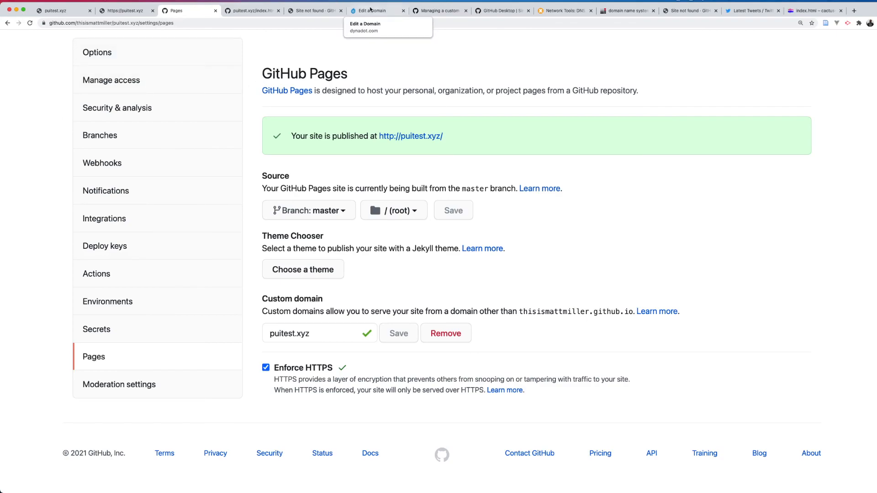
click(813, 11)
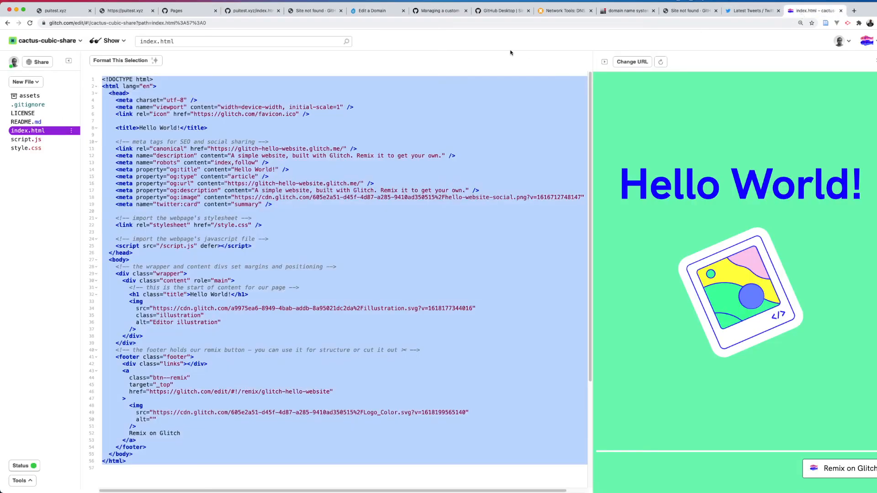
click(111, 41)
click(118, 74)
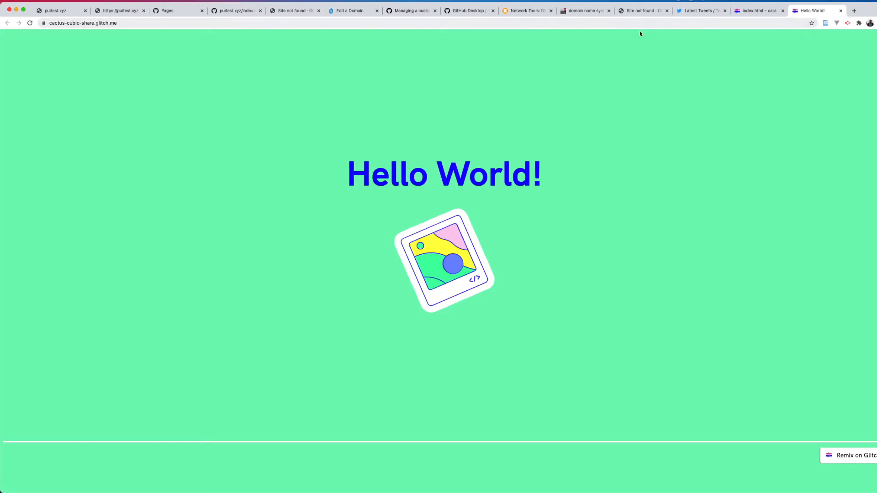
right_click(447, 251)
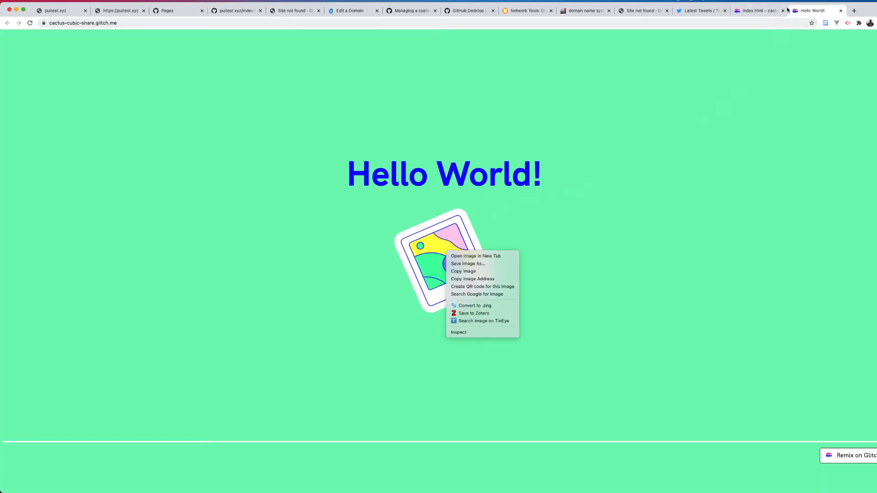
click(758, 13)
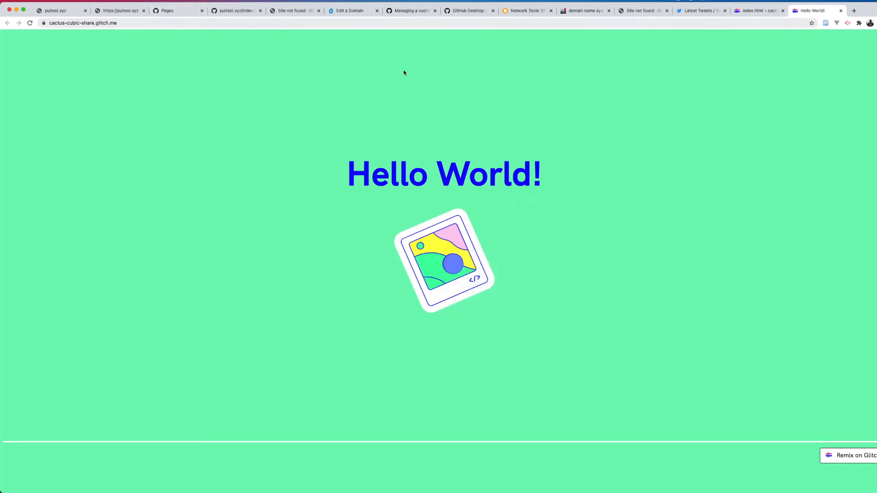
click(382, 23)
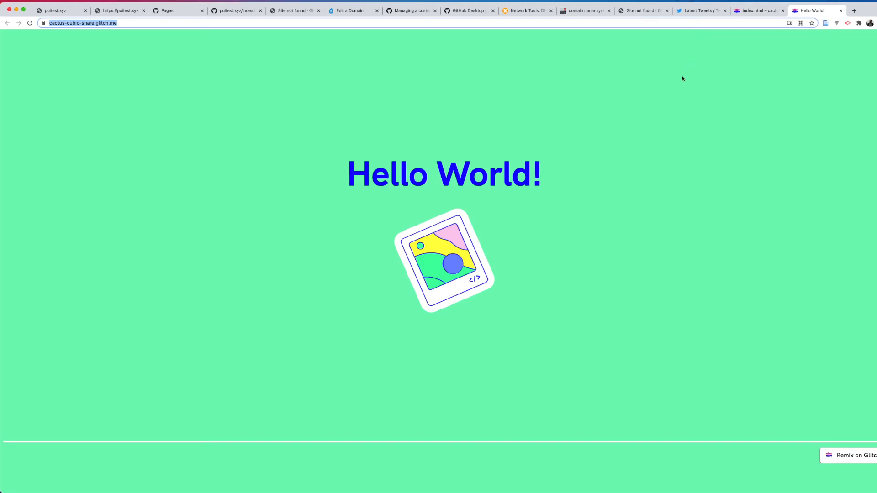
Record the live Glitch site's network requests in the developer tools by reloading the page, with the tools enlarged
key(alt+super+i)
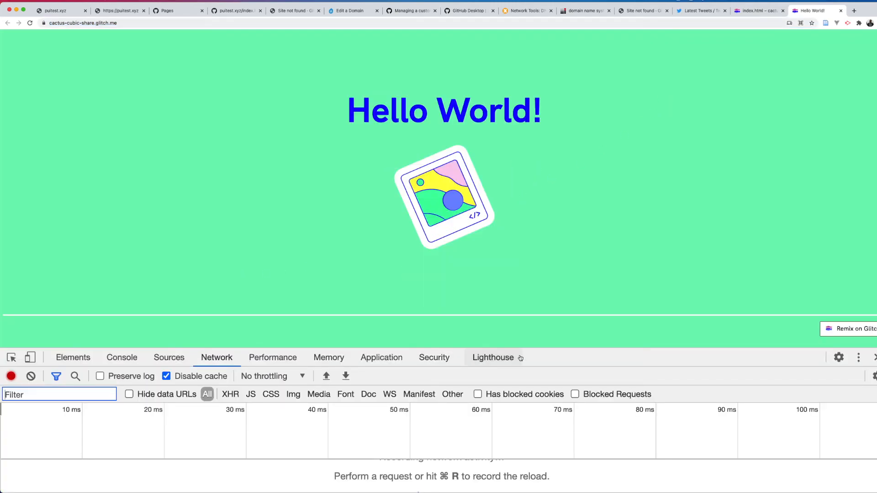
click(493, 357)
drag(544, 349, 553, 292)
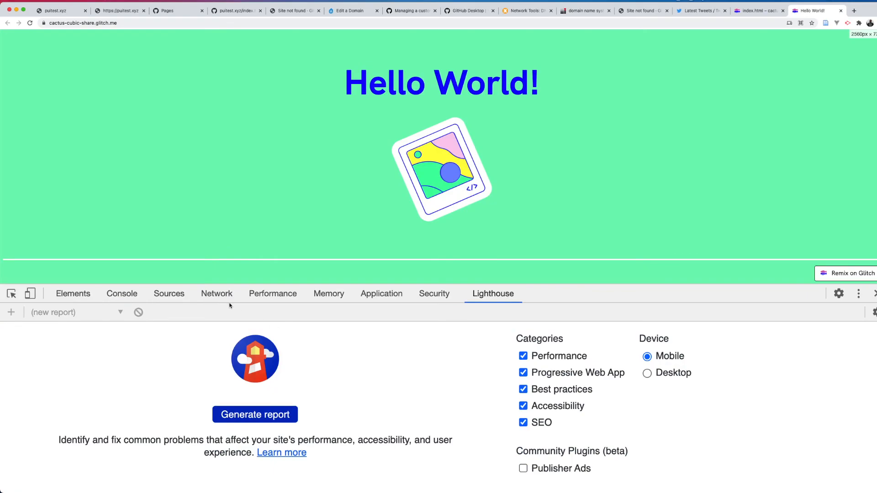
click(219, 296)
key(super+r)
drag(632, 286, 631, 202)
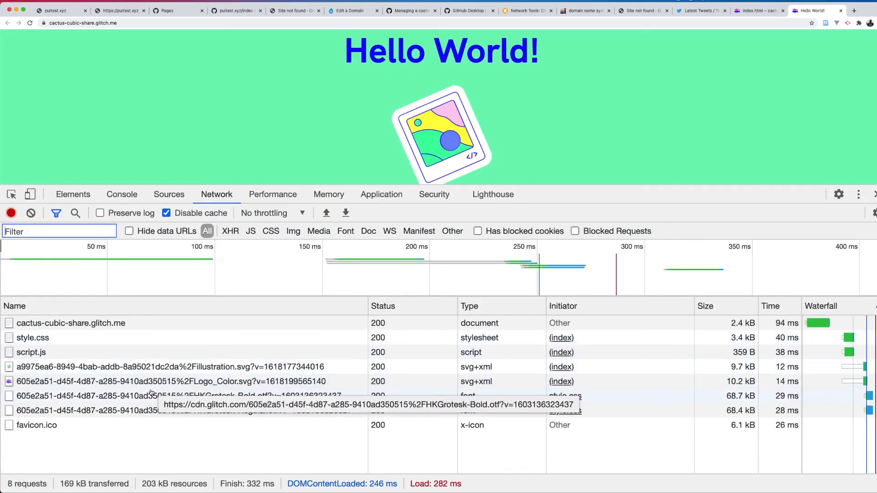
Inspect the request details of the cactus-cubic-share.glitch.me document, style.css and script.js
click(122, 326)
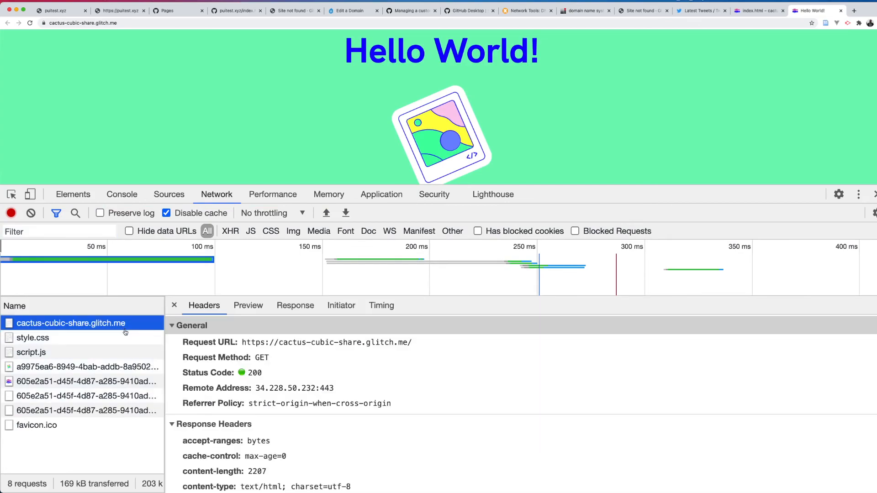
click(125, 341)
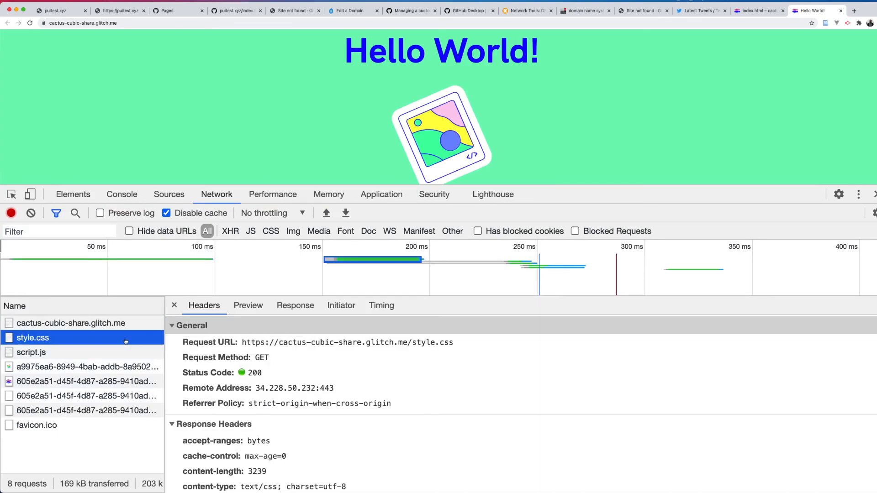
click(127, 353)
Open style.css from the recorded requests in its own tab and save it as style into the puitest.xyz folder in Downloads
double_click(94, 342)
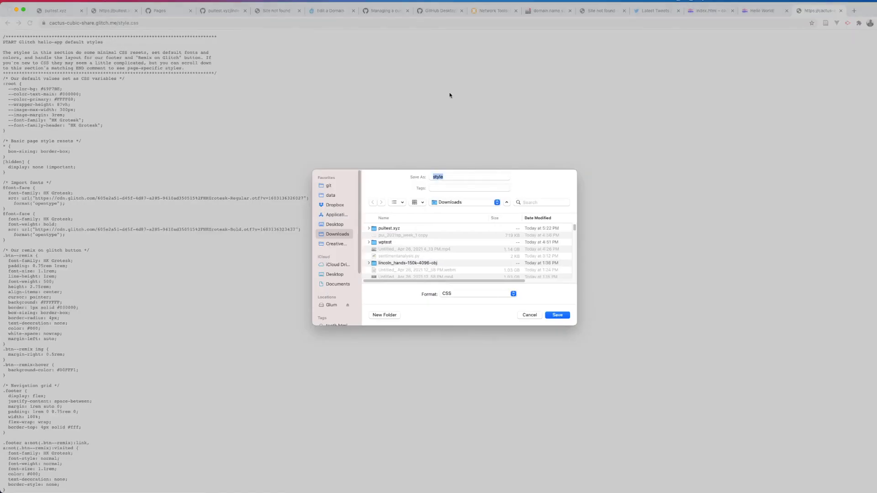
double_click(395, 227)
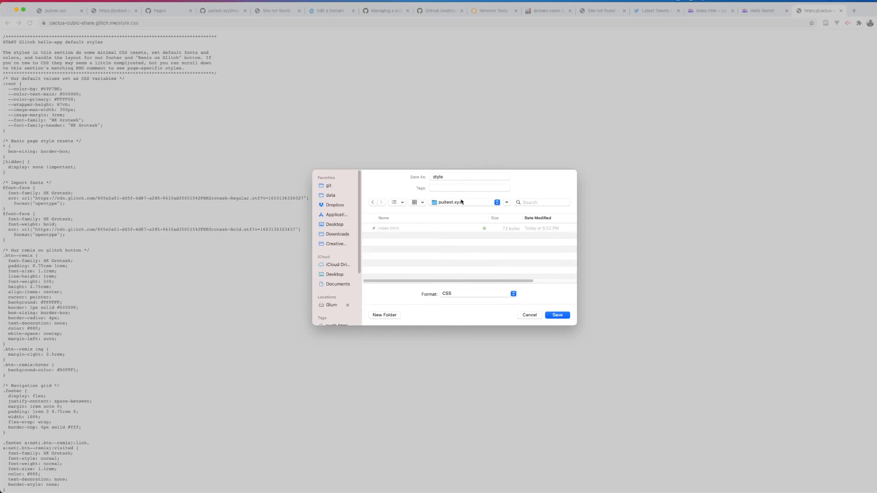
click(559, 319)
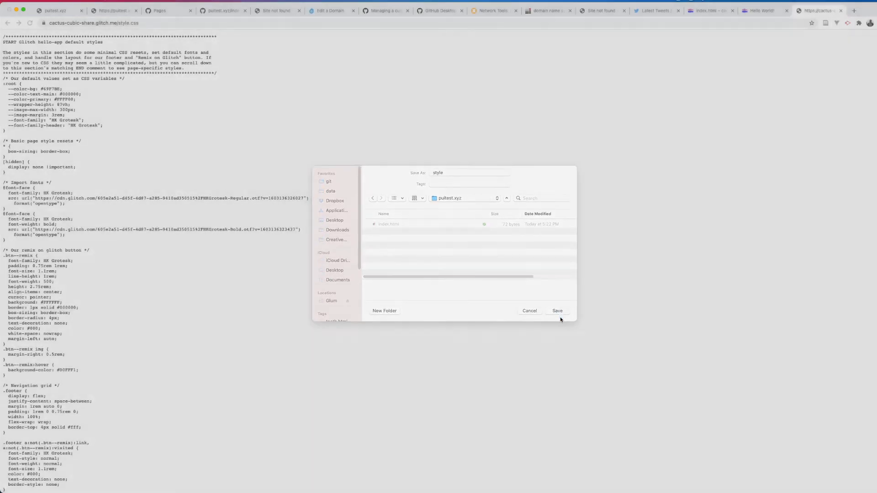
Switch to the terminal, clear its output and list the files in the puitest.xyz folder
key(super+Tab)
key(super+Tab)
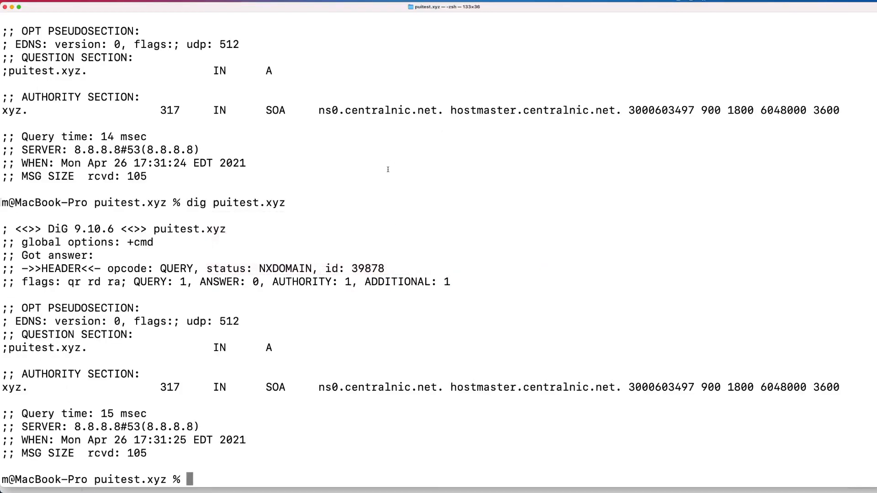
key(super+k)
text(ls)
key(Return)
drag(104, 36, 170, 33)
click(225, 35)
Stage all changes in the puitest.xyz repository with git and commit them with the message style
text(git add .)
key(Return)
text(git commit -m 'style)
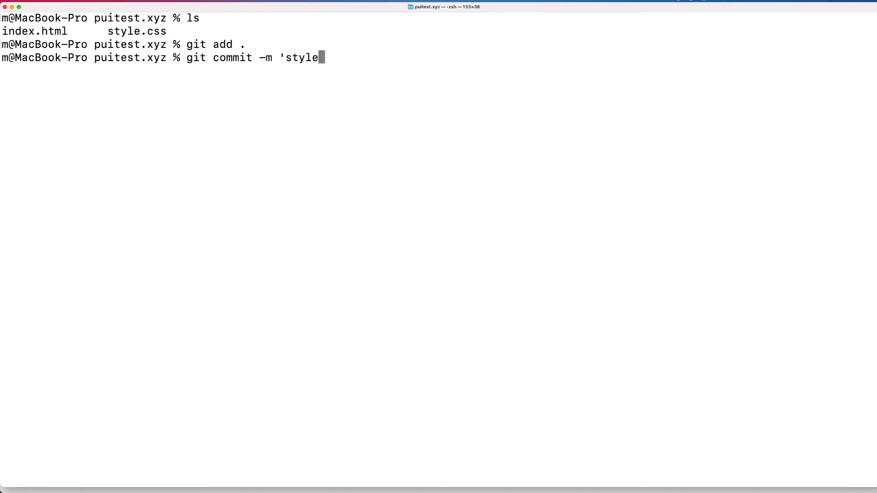
key(Return)
text(;)
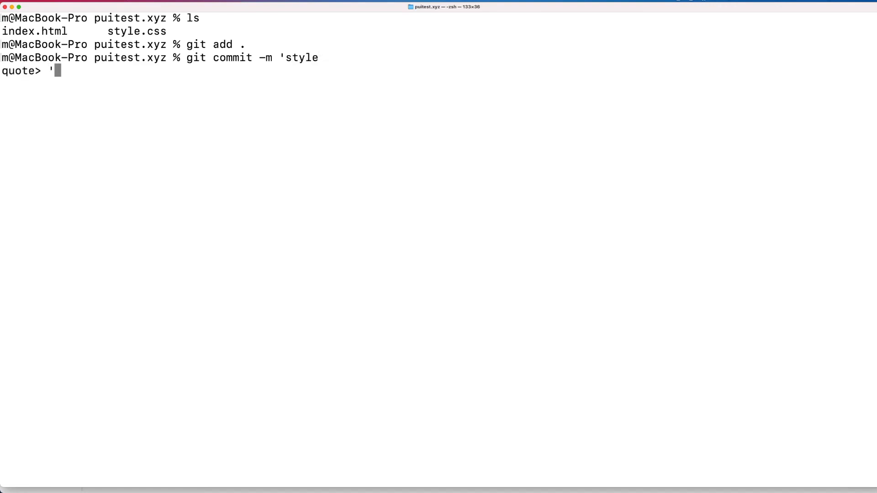
key(Return)
Push the commit to GitHub, integrating the remote changes with git pull and the default merge message before pushing again
text(git push)
key(Return)
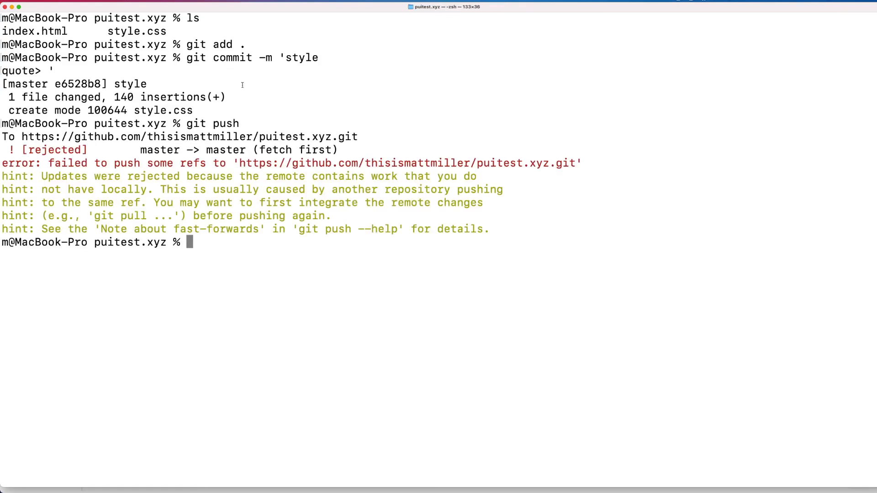
text(git pull)
key(Return)
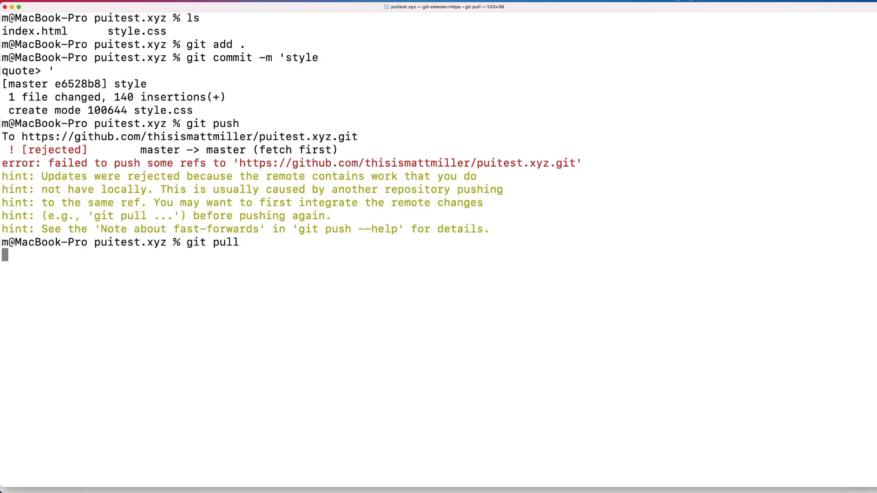
text(:wq)
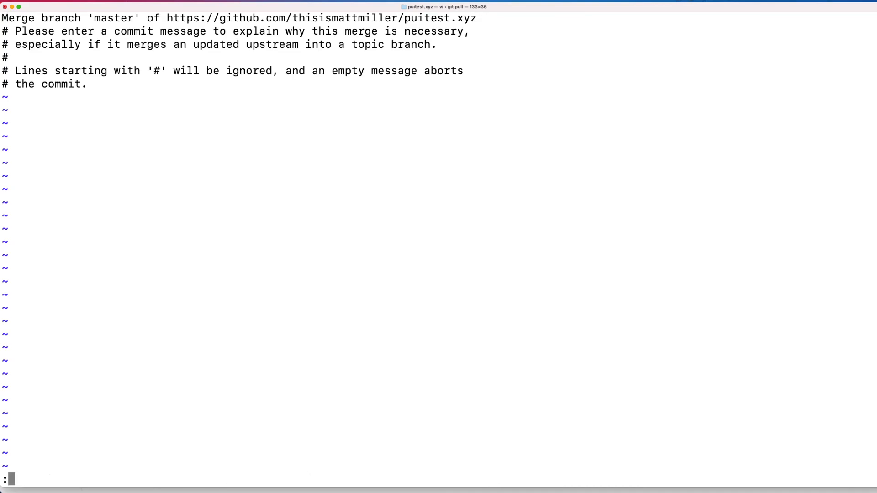
key(Return)
text(git push)
key(Return)
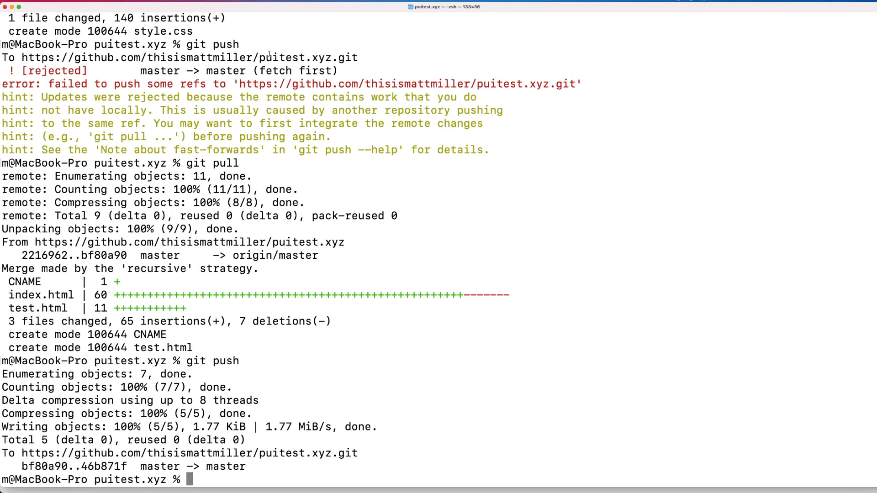
Switch to Chrome, open the puitest.xyz repository's file list on GitHub, and check the style commit before returning to the list
key(super+Tab)
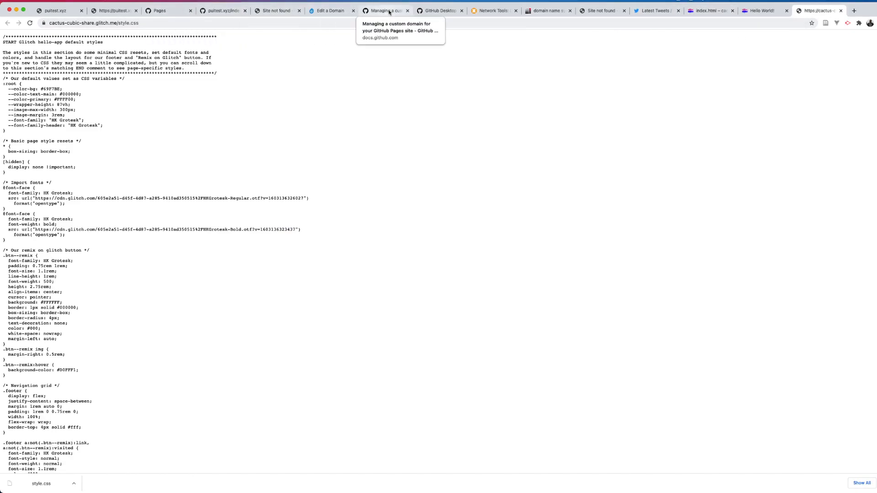
click(388, 12)
click(439, 11)
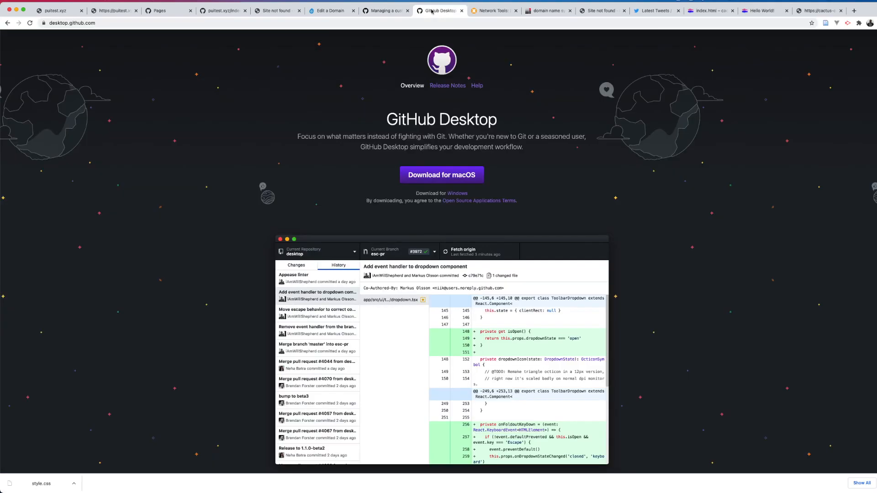
click(154, 11)
scroll(128, 54, up, 3)
click(151, 123)
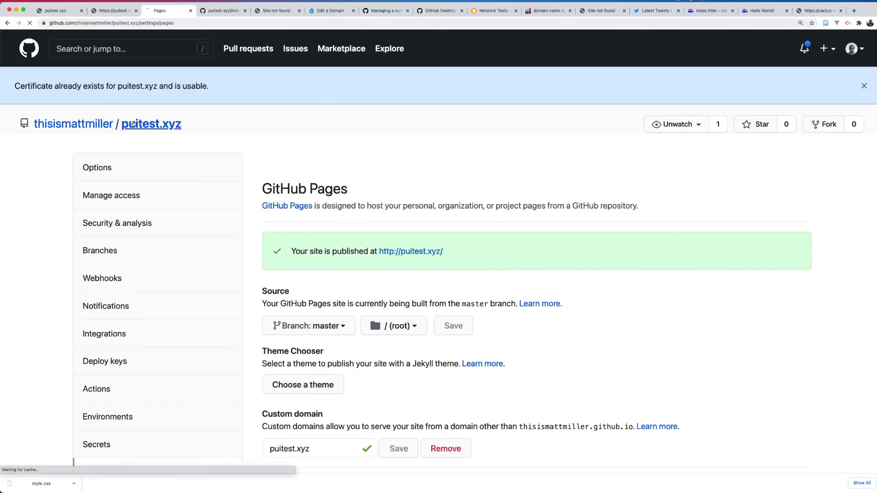
click(265, 270)
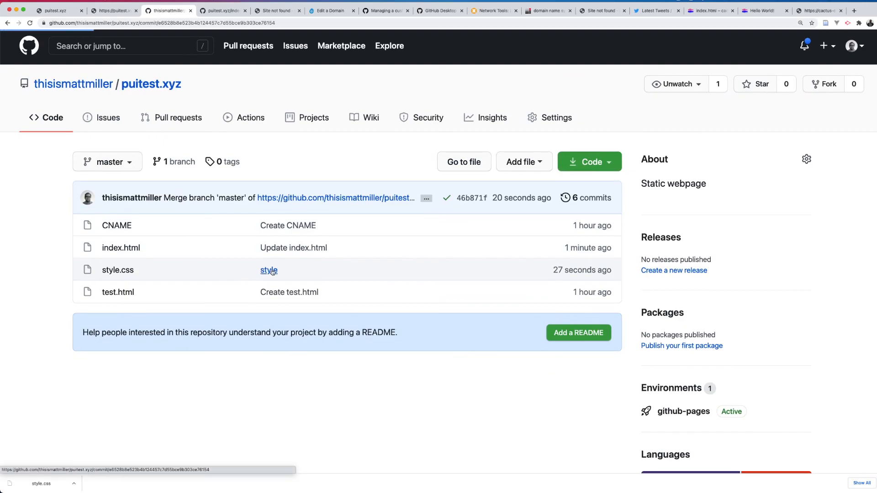
click(8, 24)
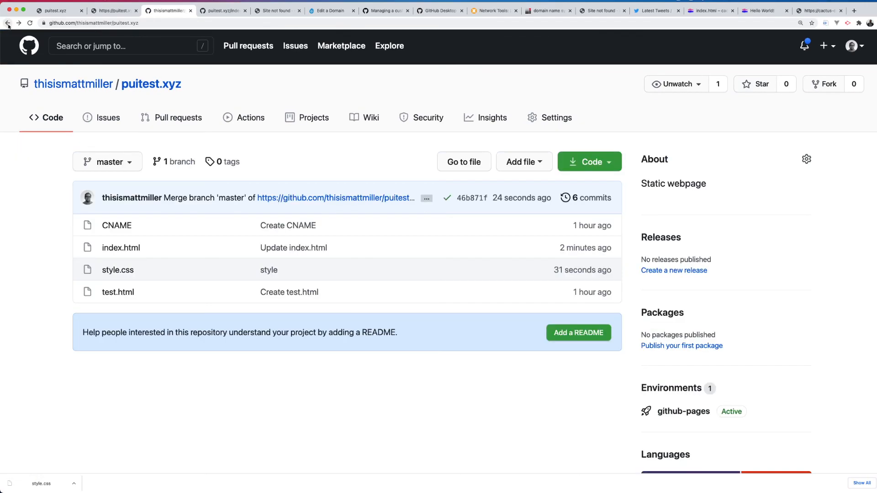
Load puitest.xyz/style.css in the tab showing the published site and highlight the css extension in its address
click(62, 11)
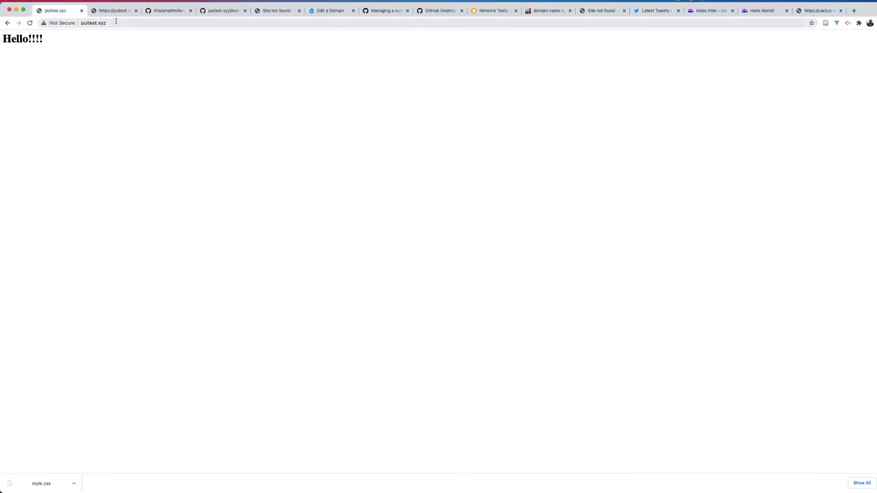
click(151, 23)
text(/style.css)
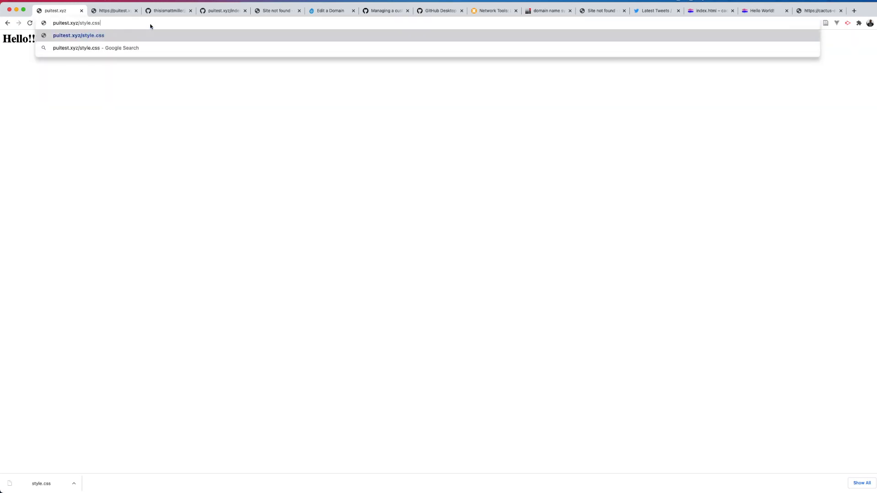
key(Return)
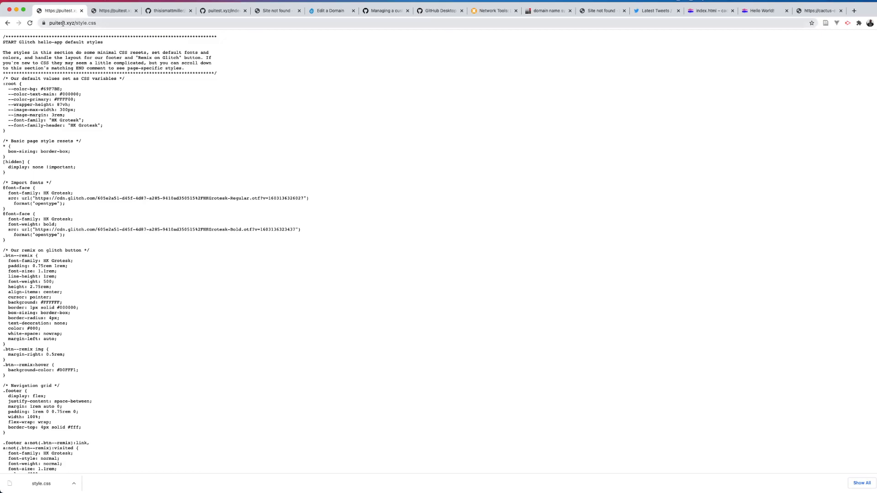
double_click(139, 22)
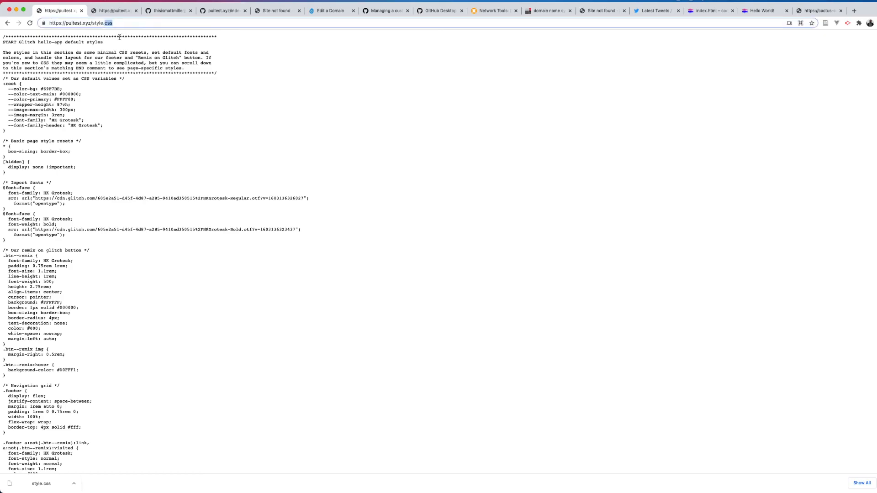